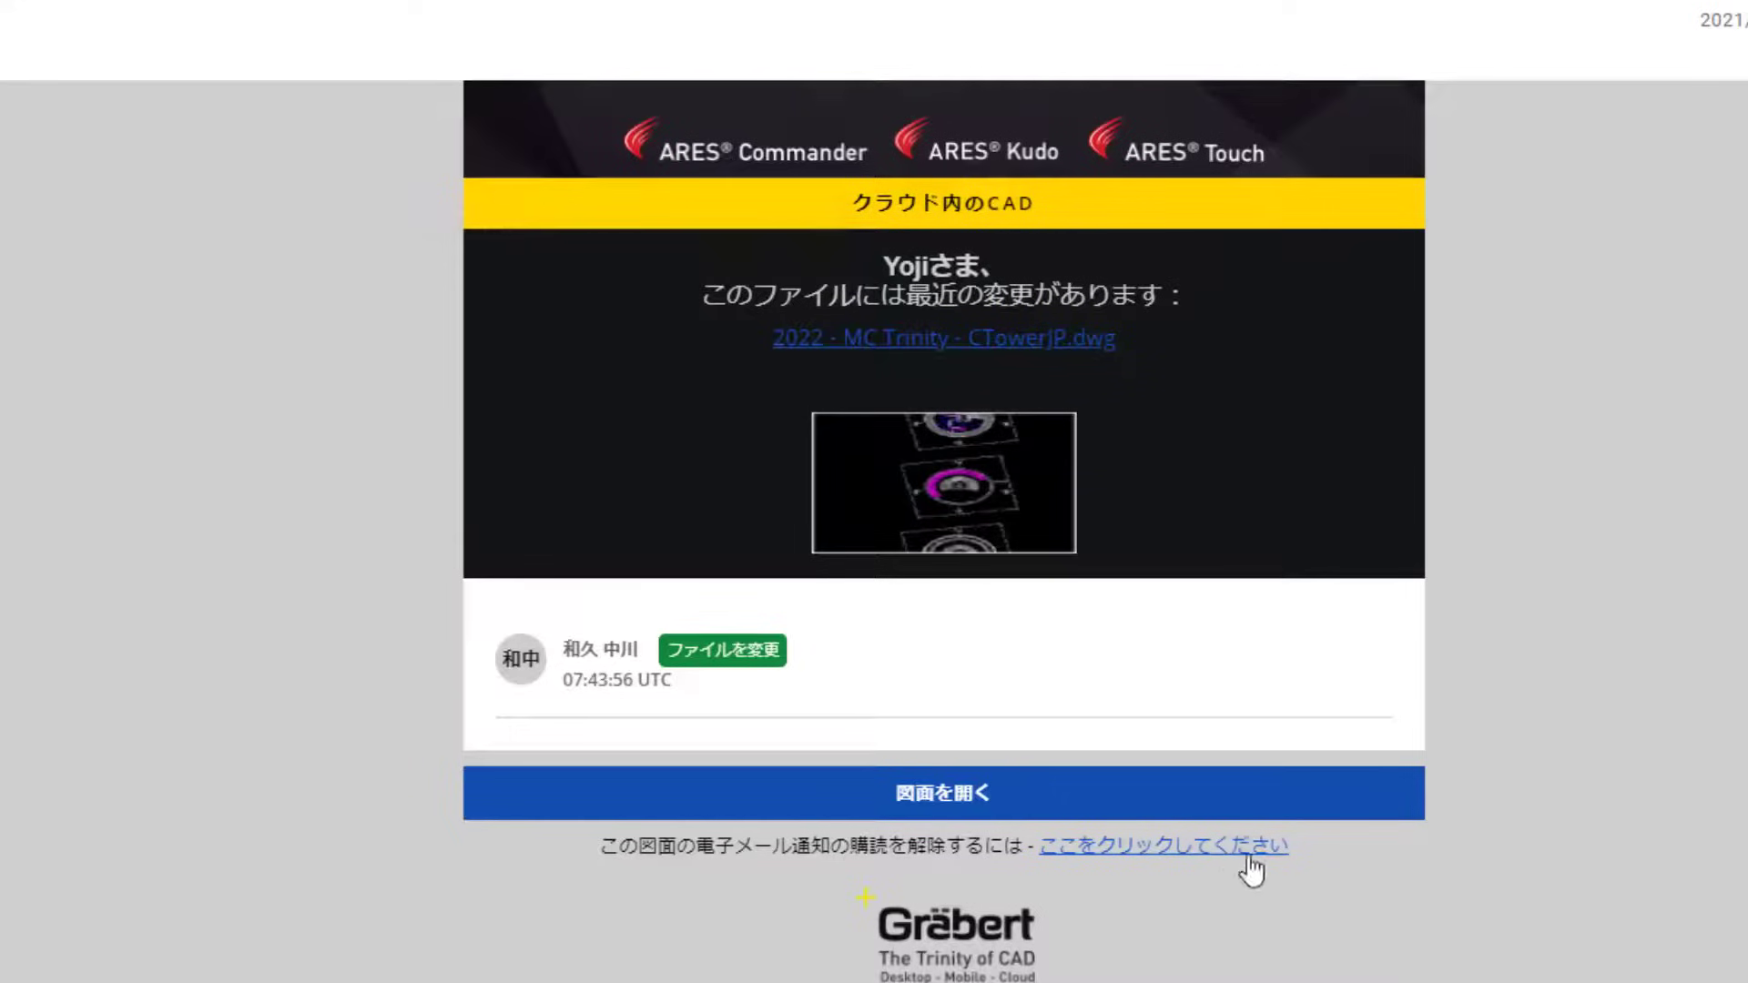
Follow the 図面を開く (Open drawing) link in the CTowerJP change-notification e-mail.
click(1020, 809)
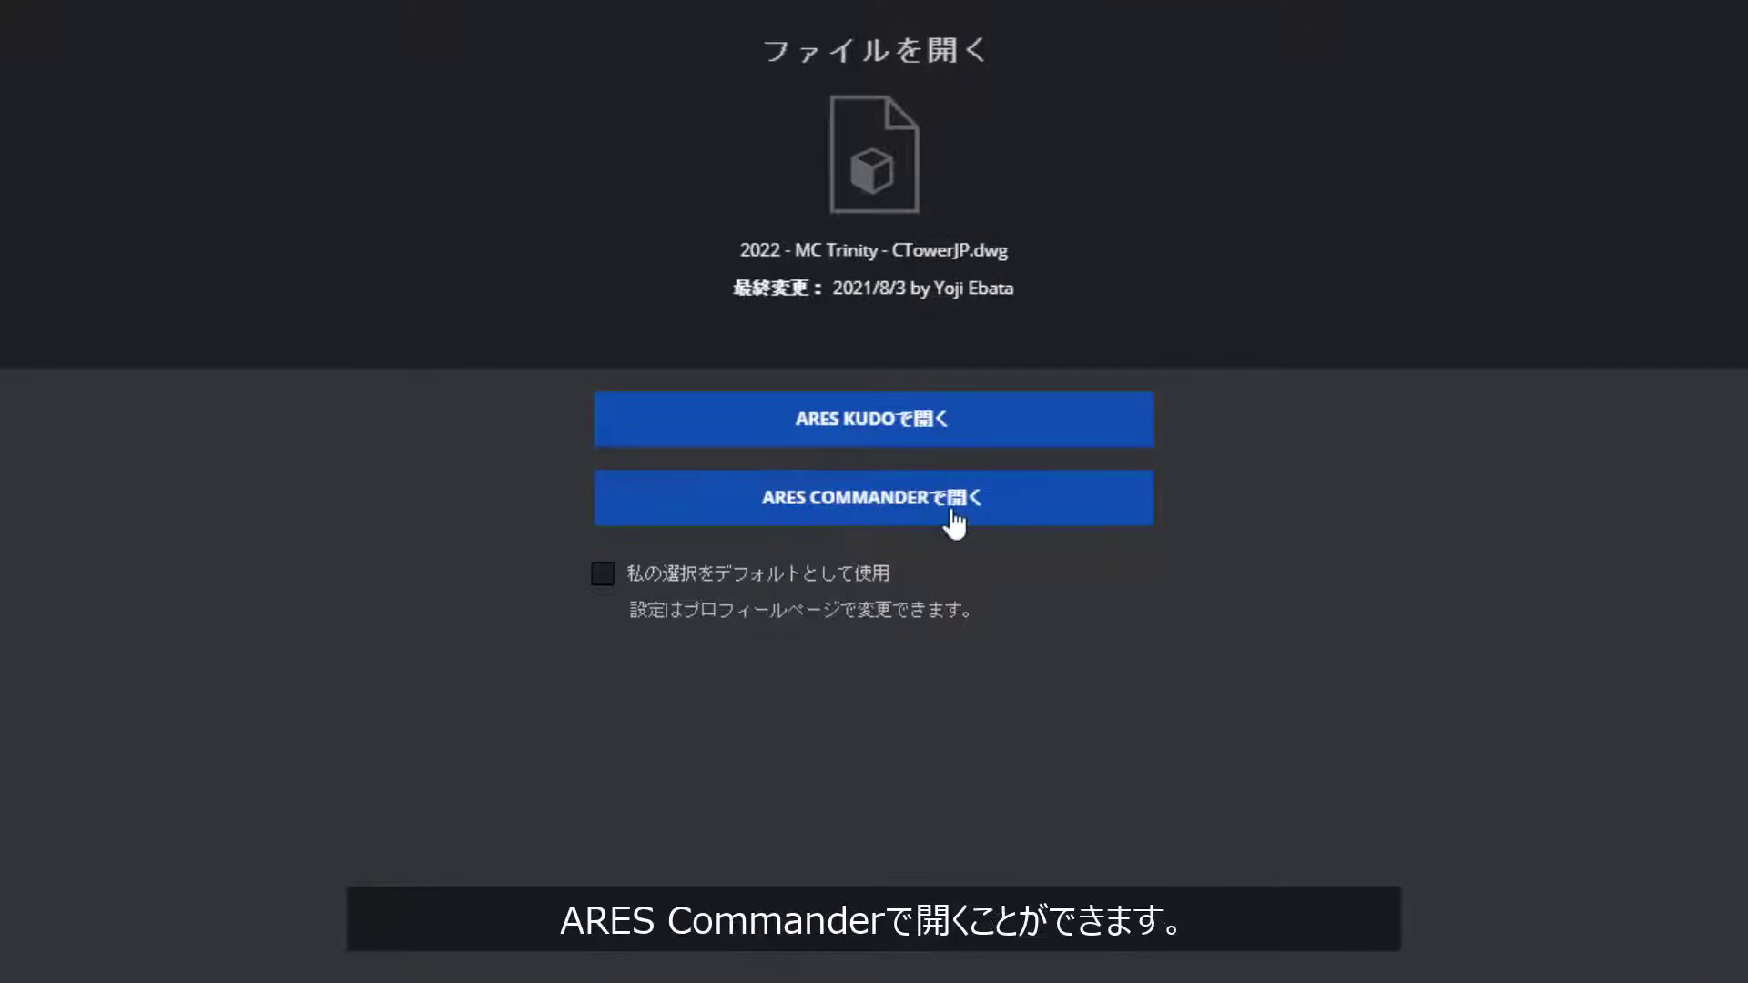
Open 2022 - MC Trinity - CTowerJP.dwg in ARES Commander instead of the web viewer.
click(953, 516)
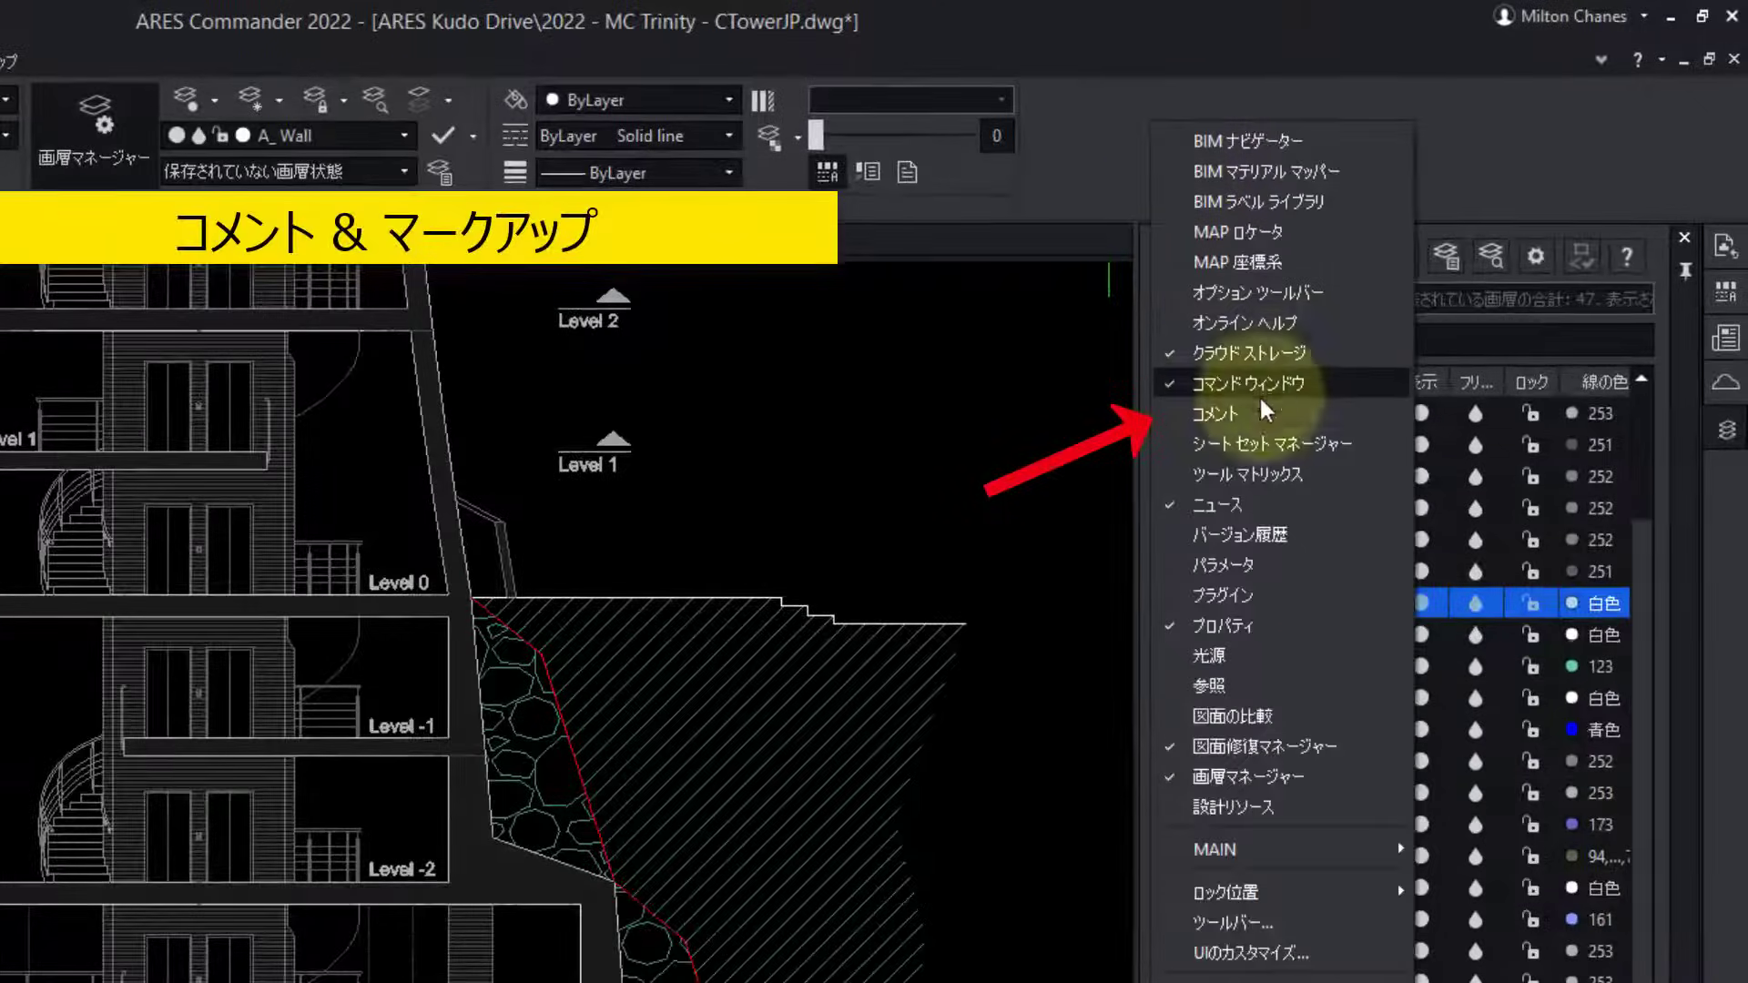
Show the drawing's comments, expand the 地下からの接続 thread and zoom to its referenced entity.
click(1253, 412)
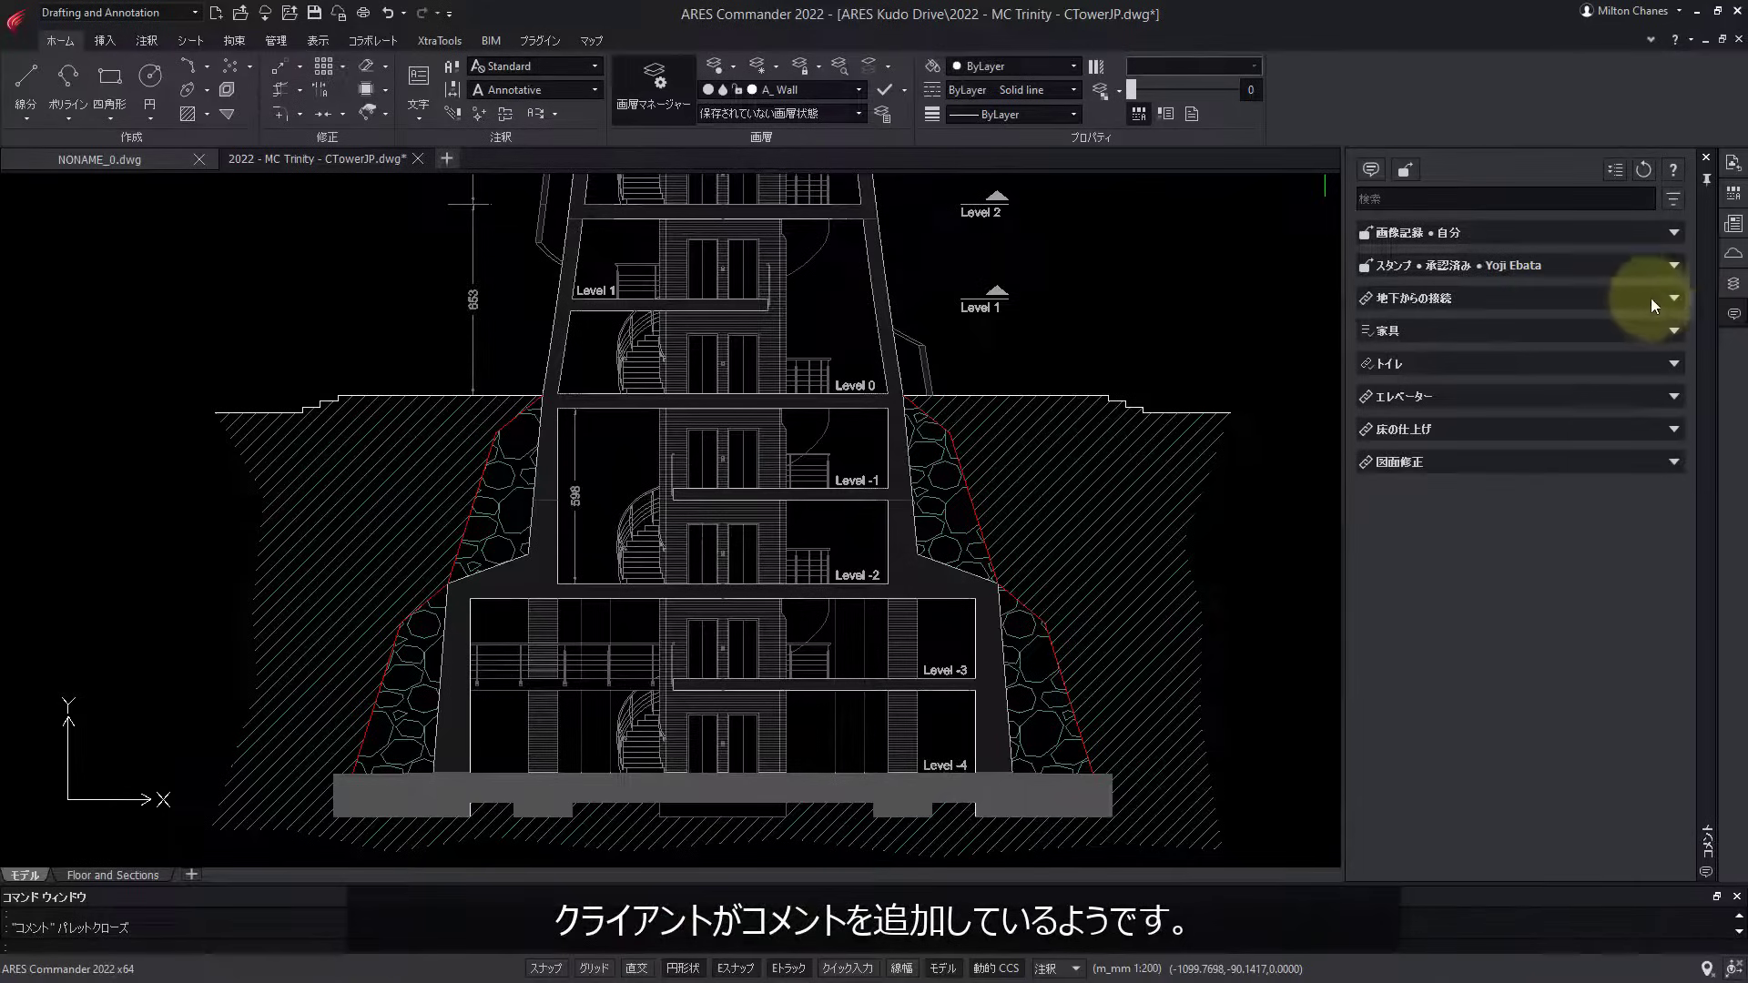
click(1674, 298)
click(1667, 338)
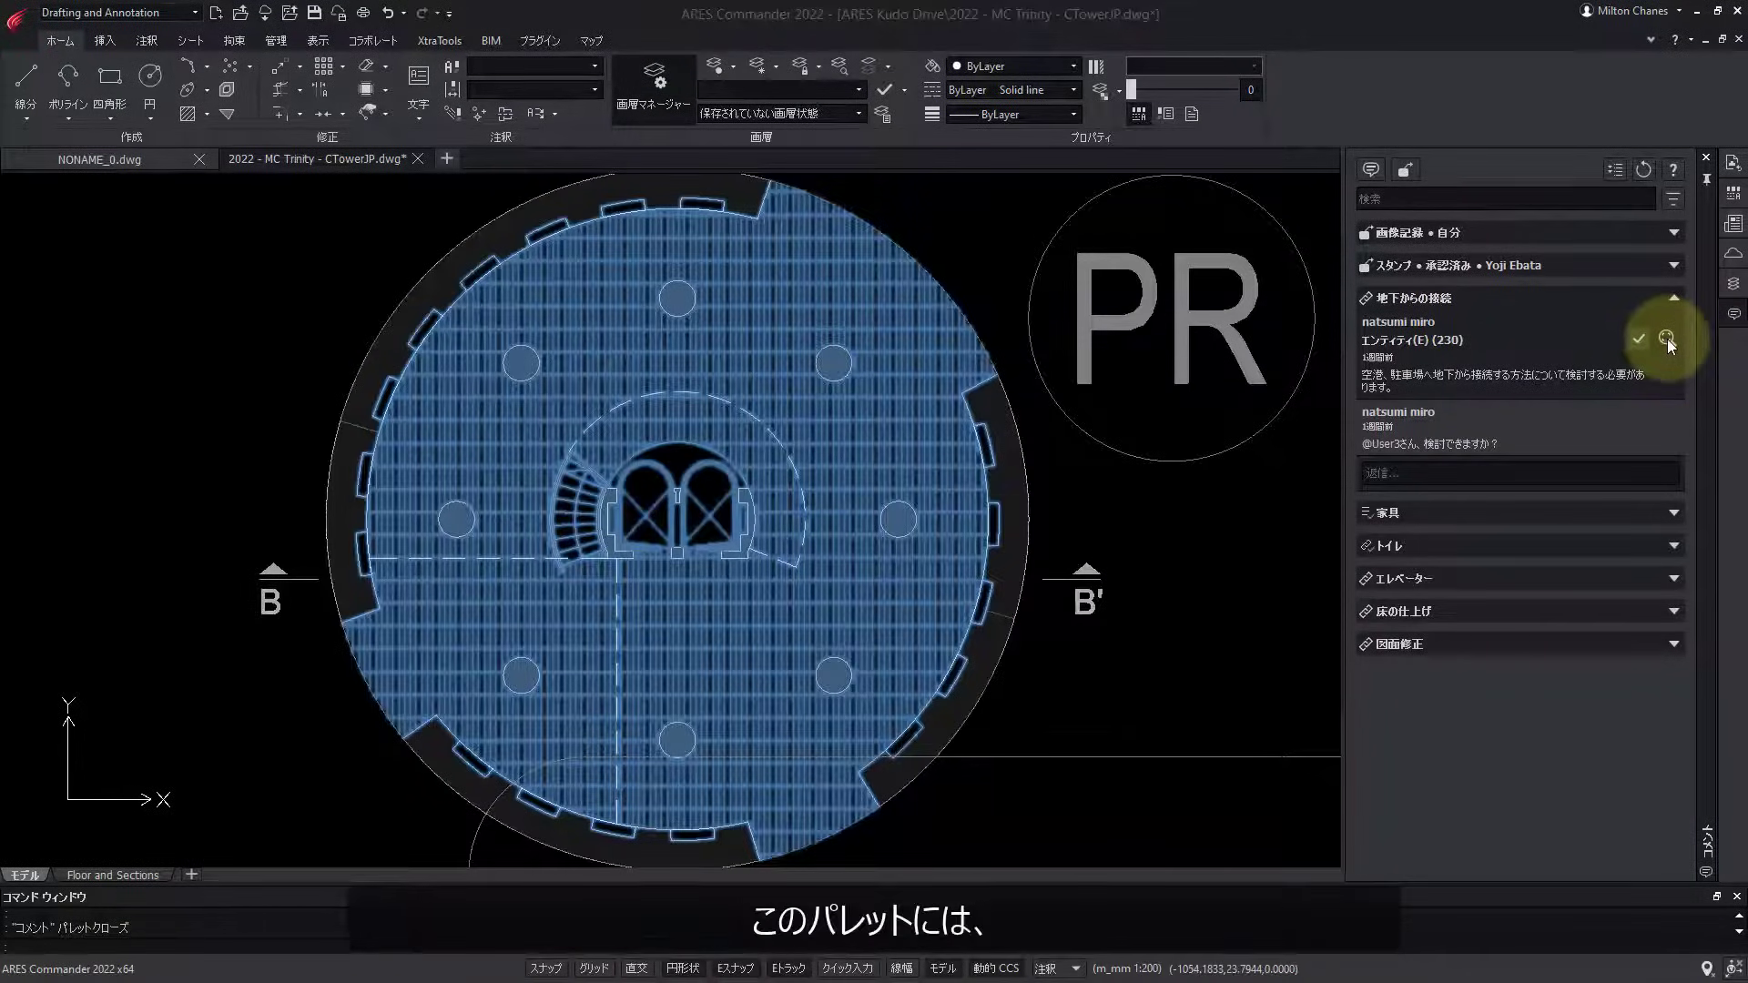
click(1614, 170)
mouse_move(1679, 255)
mouse_down()
mouse_move(1713, 559)
mouse_move(1706, 253)
mouse_move(1684, 204)
mouse_up()
click(1614, 172)
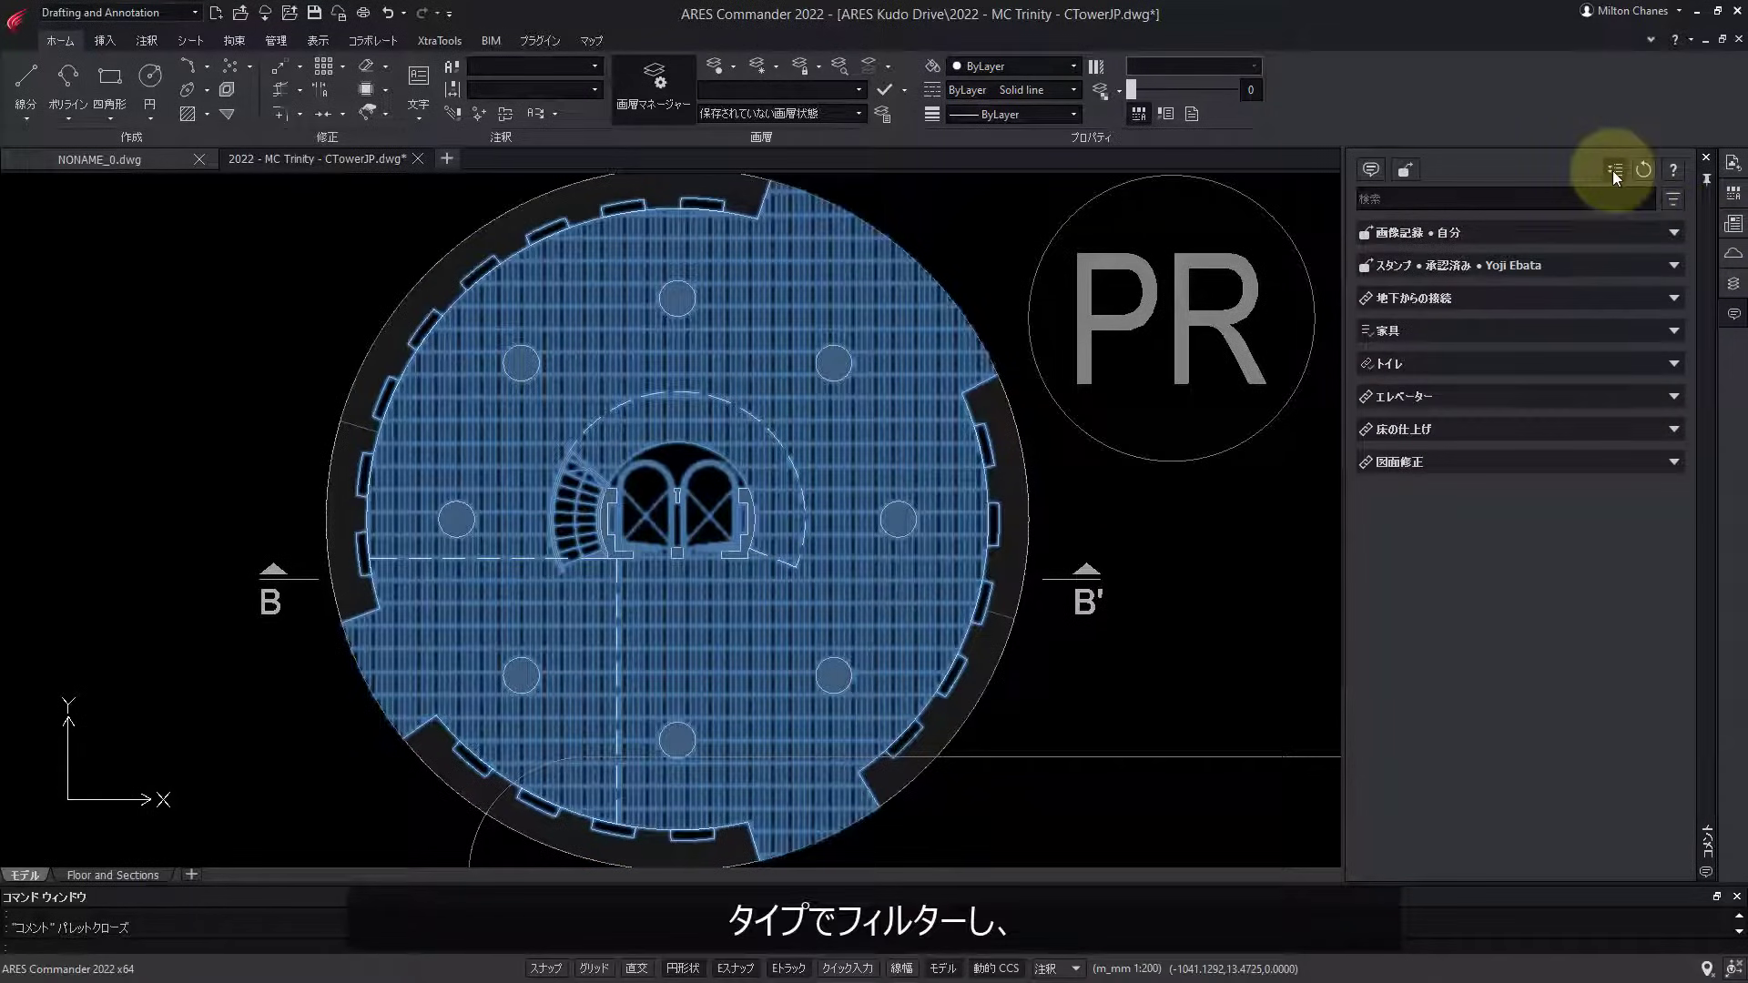
Resolve the 床の仕上げ thread, with resolved comments still shown in the list.
click(1674, 199)
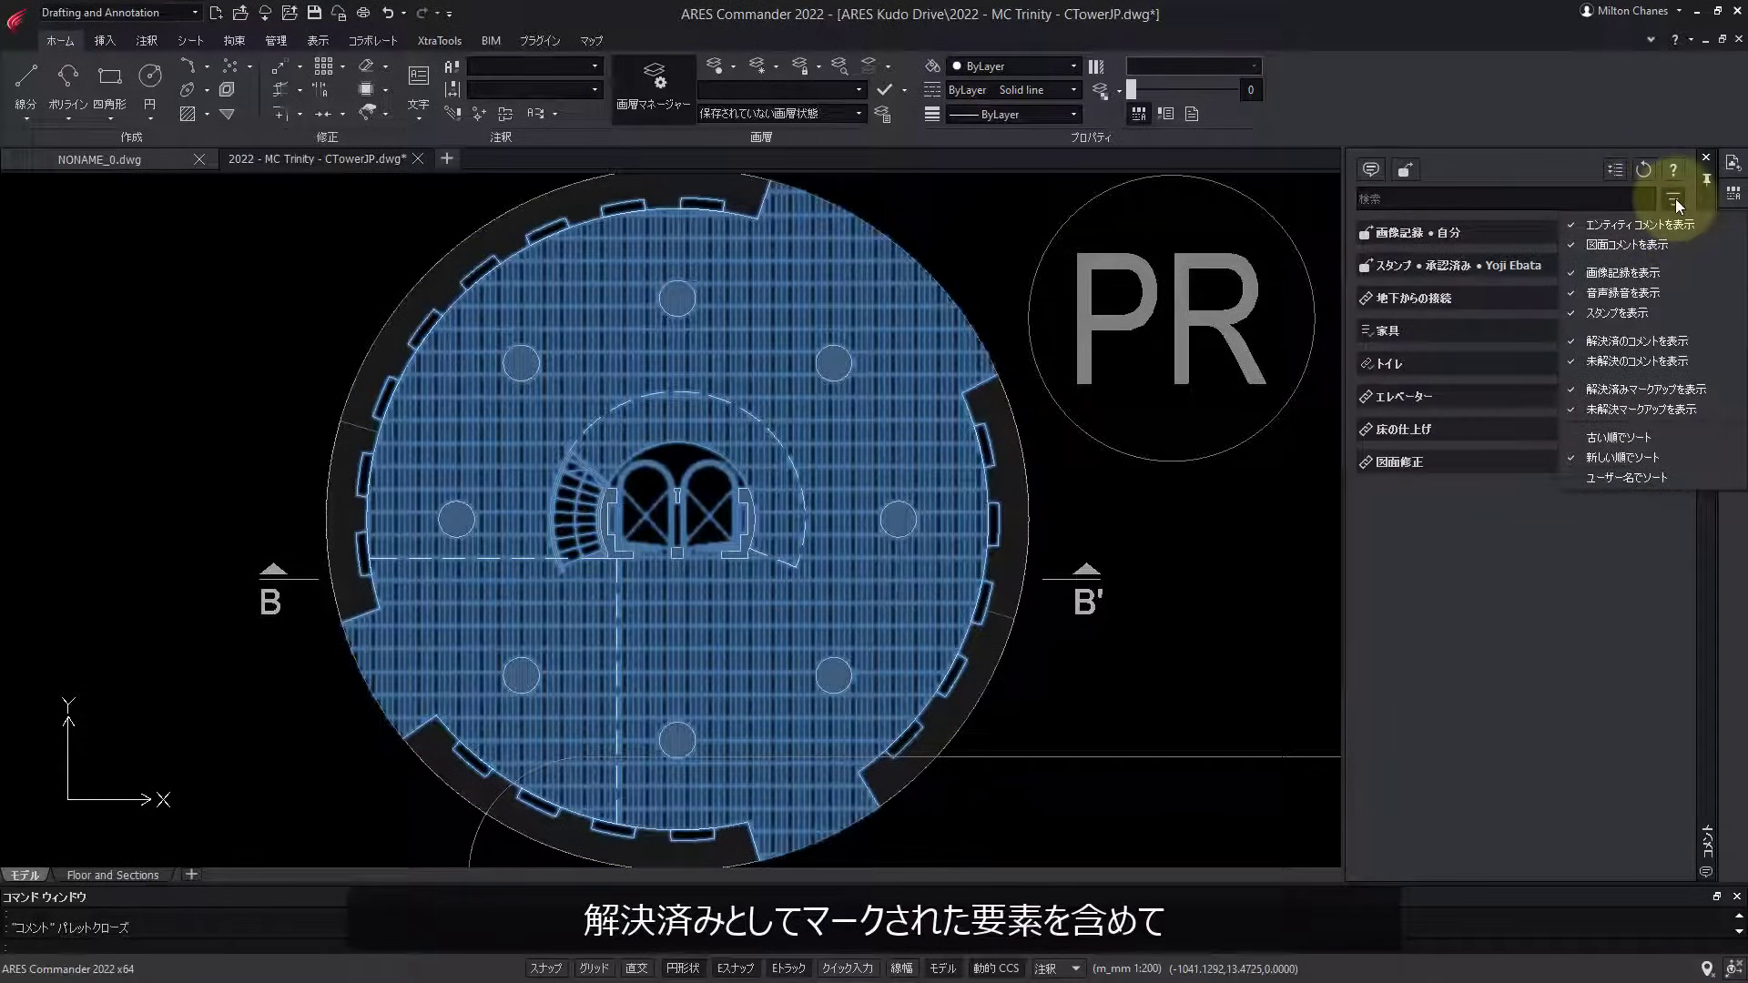
click(1671, 346)
click(1675, 364)
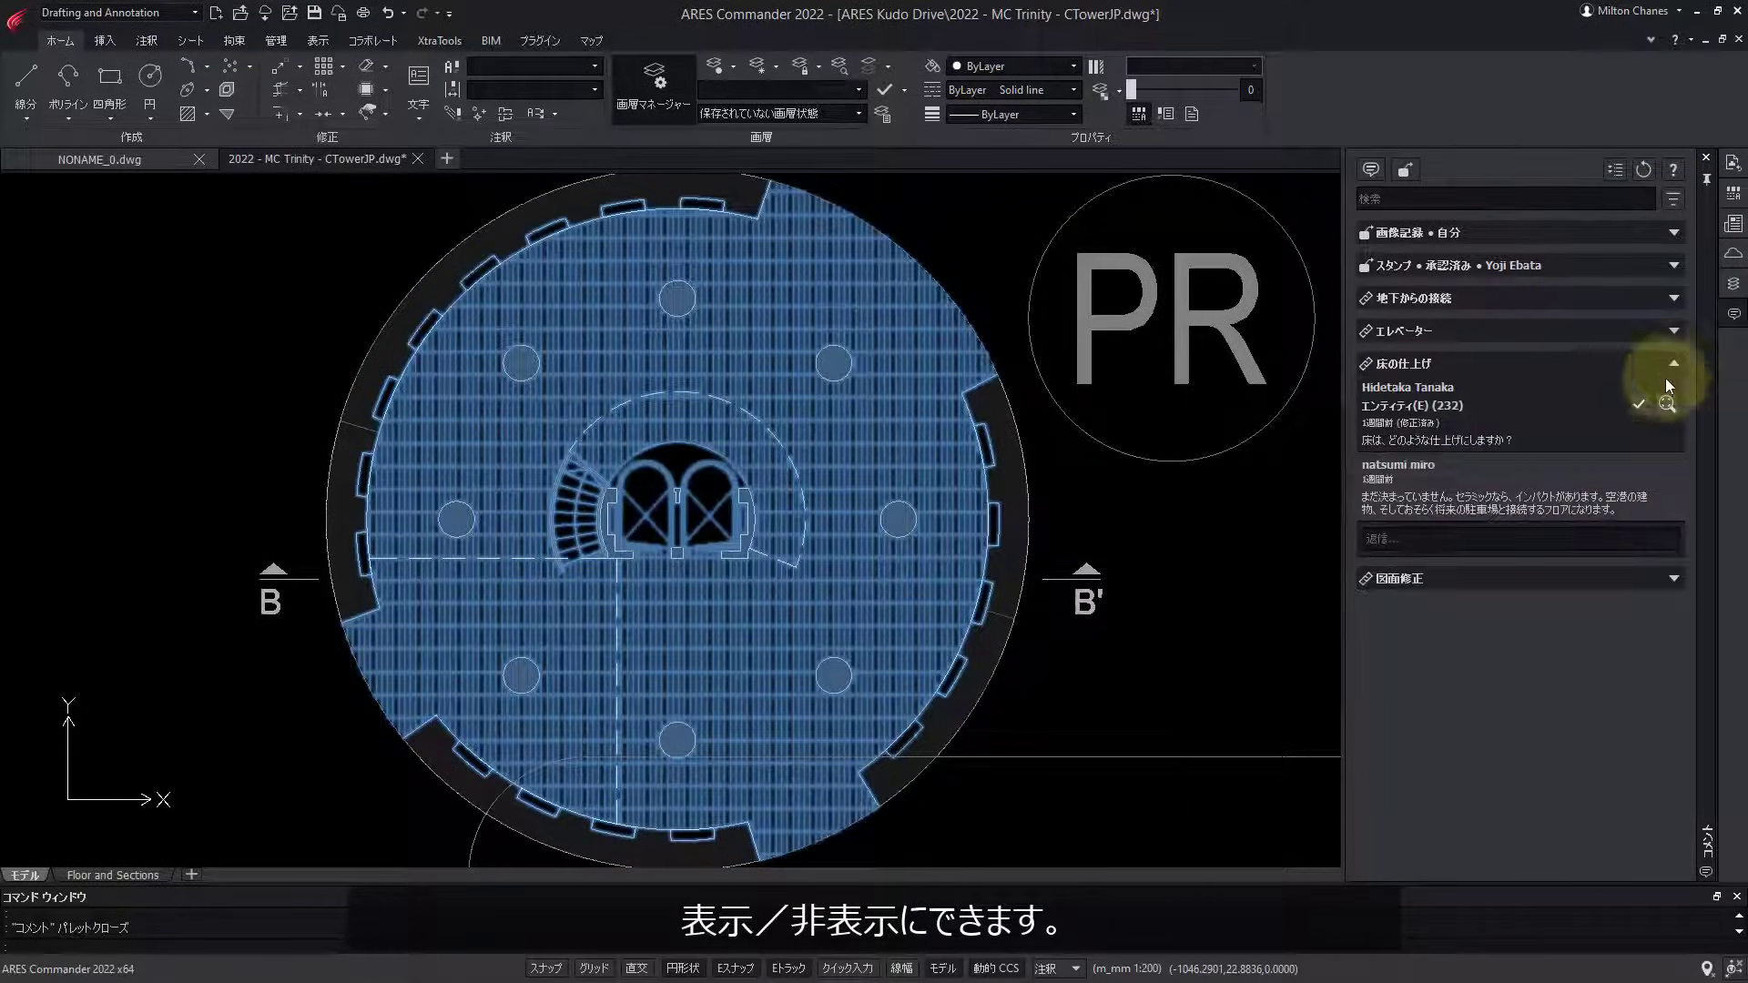
click(1673, 207)
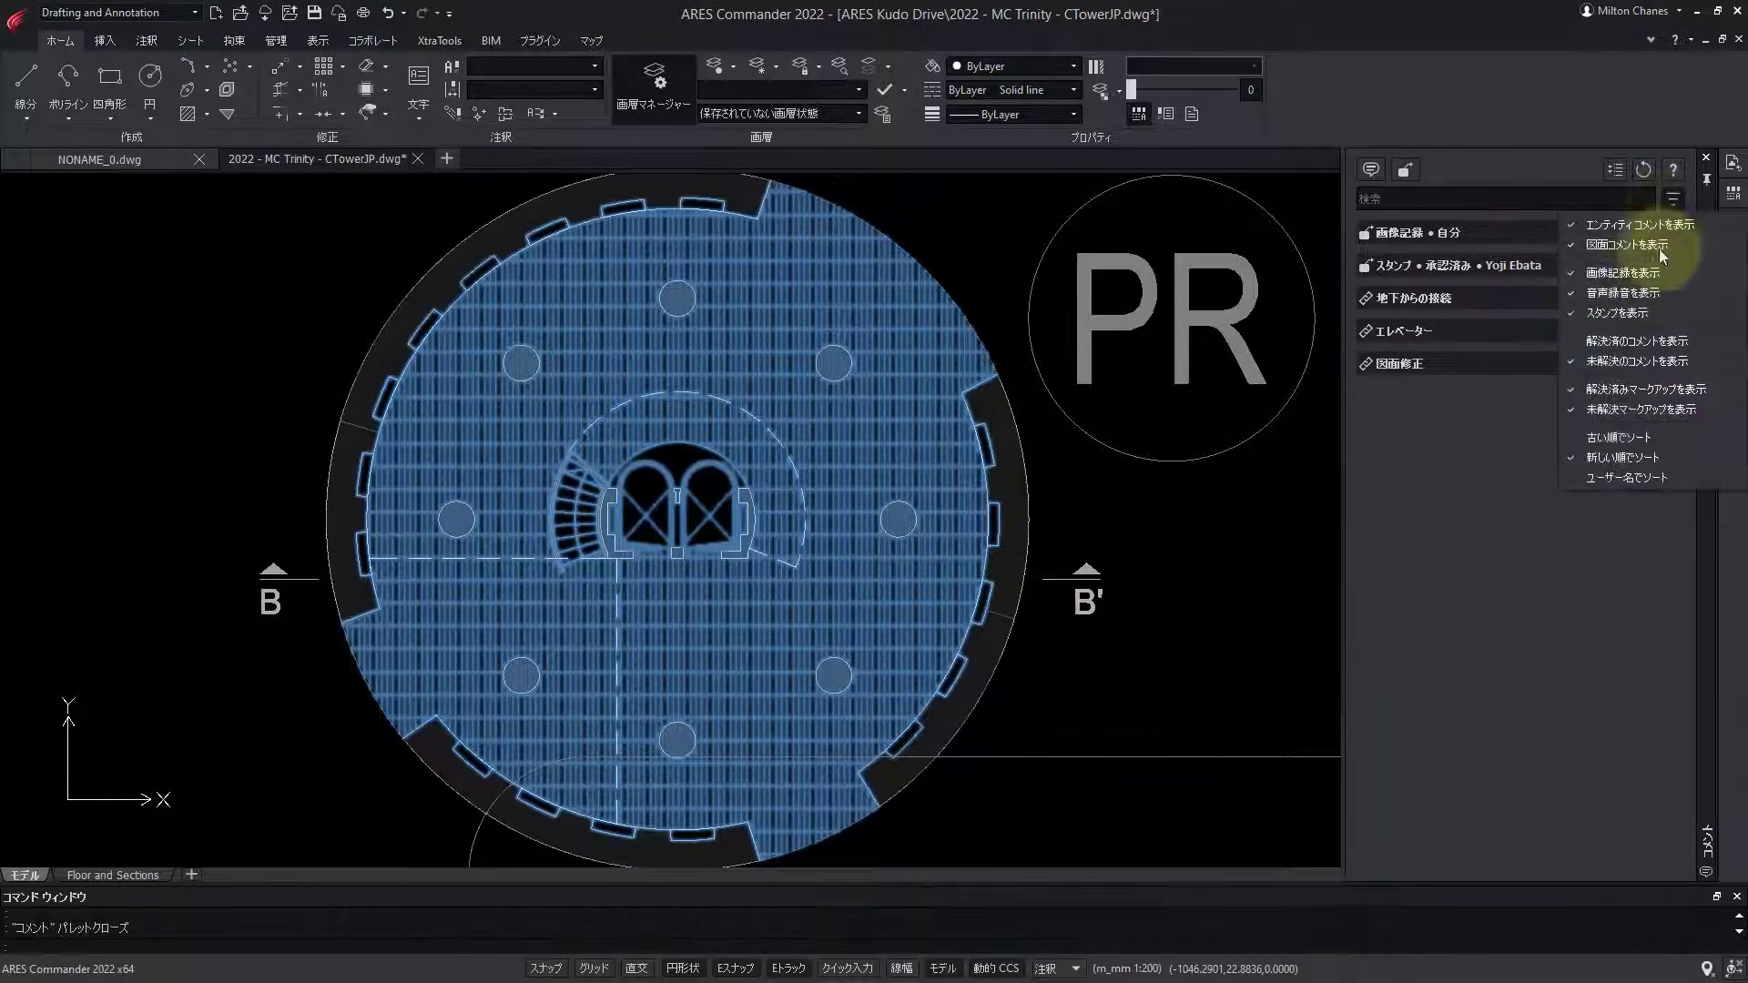
click(1671, 346)
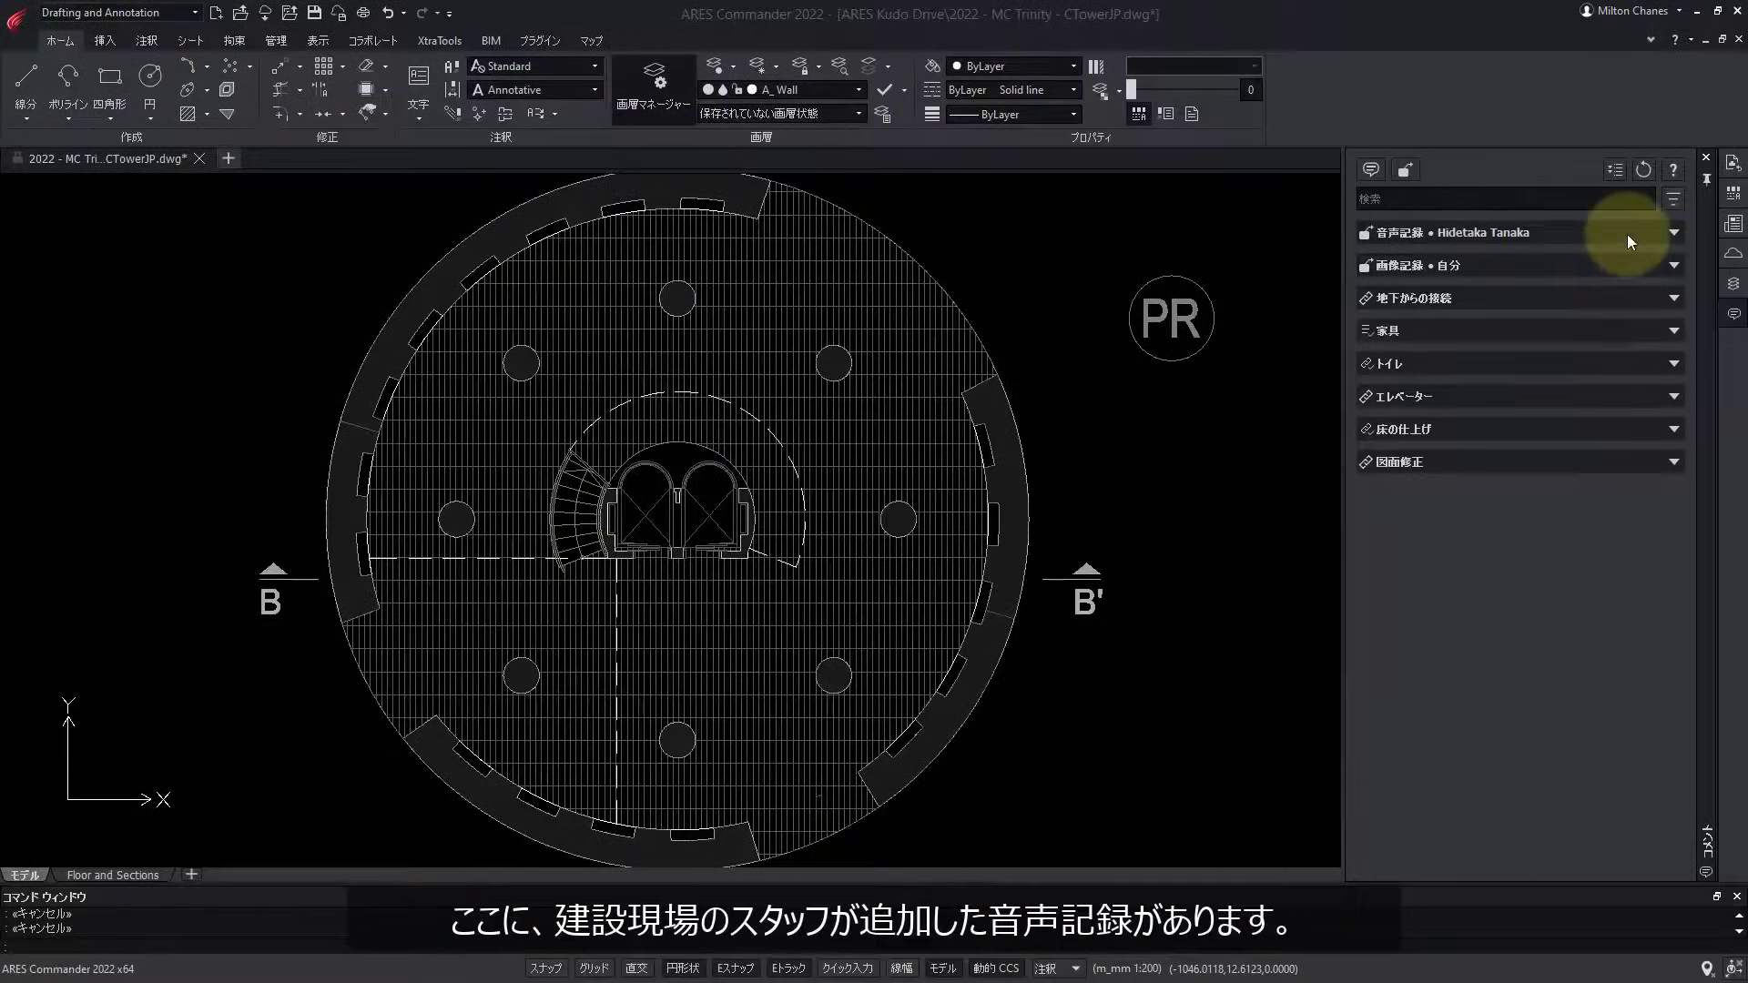
Play the site staff's 音声記録 voice record, then bring up the markup and stamp panel.
click(1626, 234)
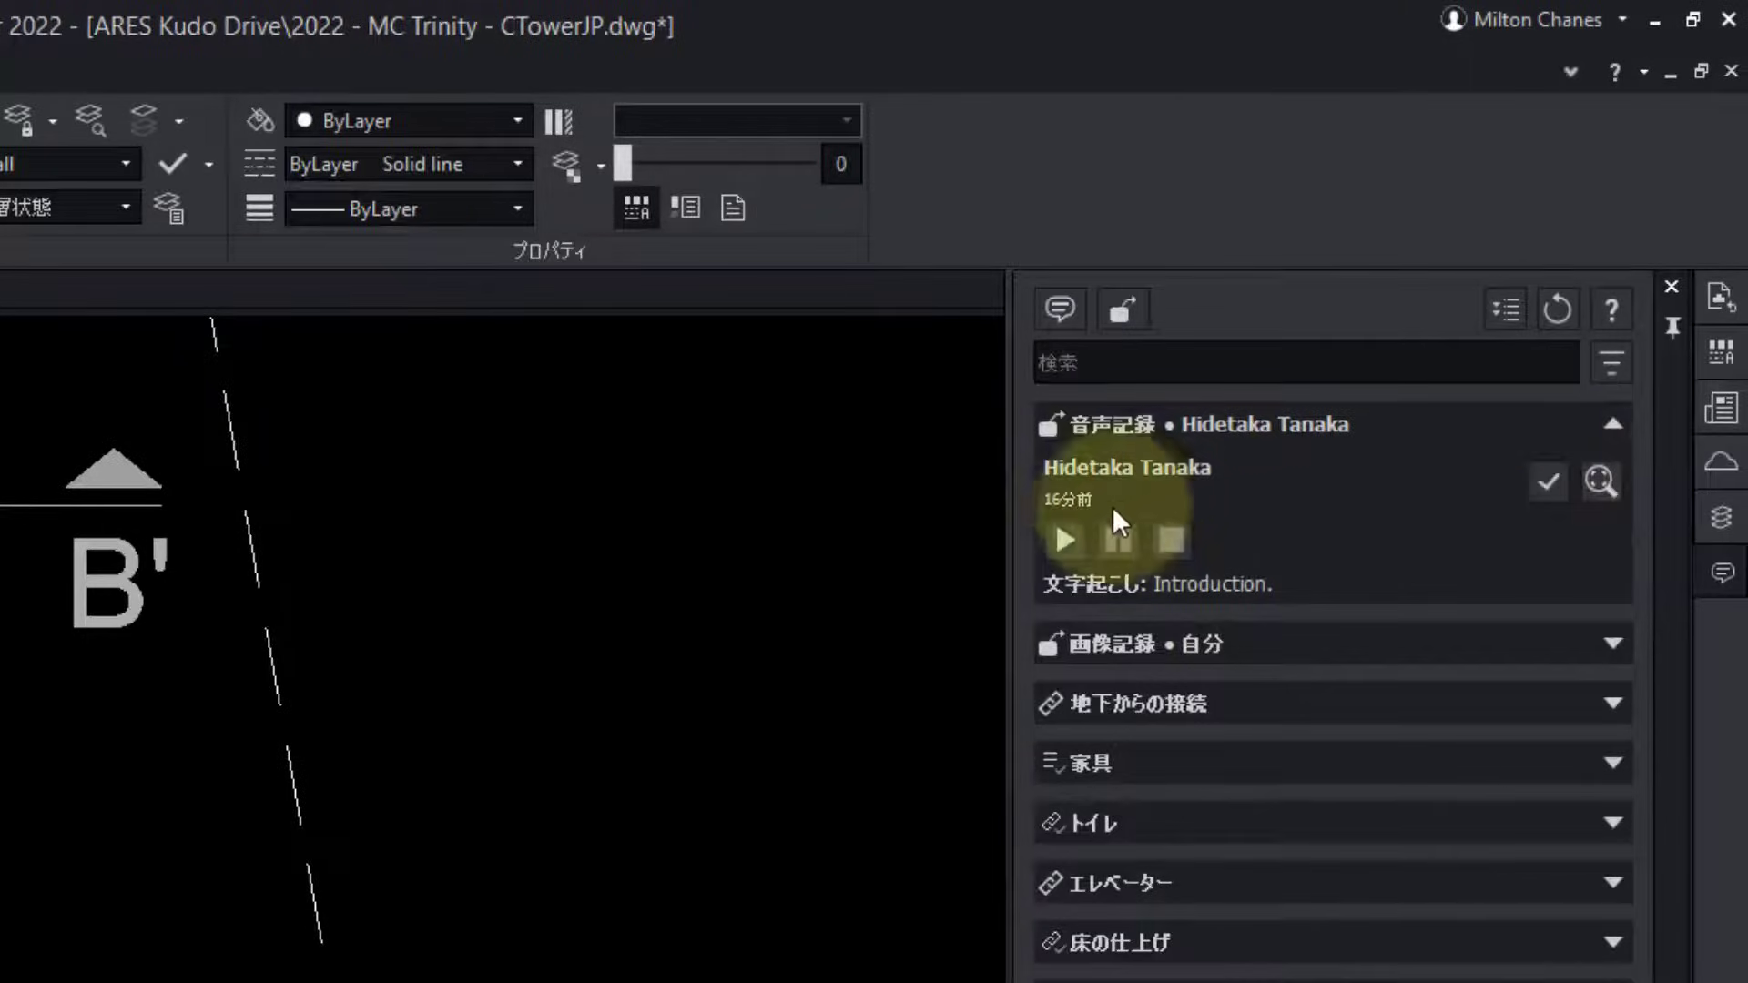
click(1056, 542)
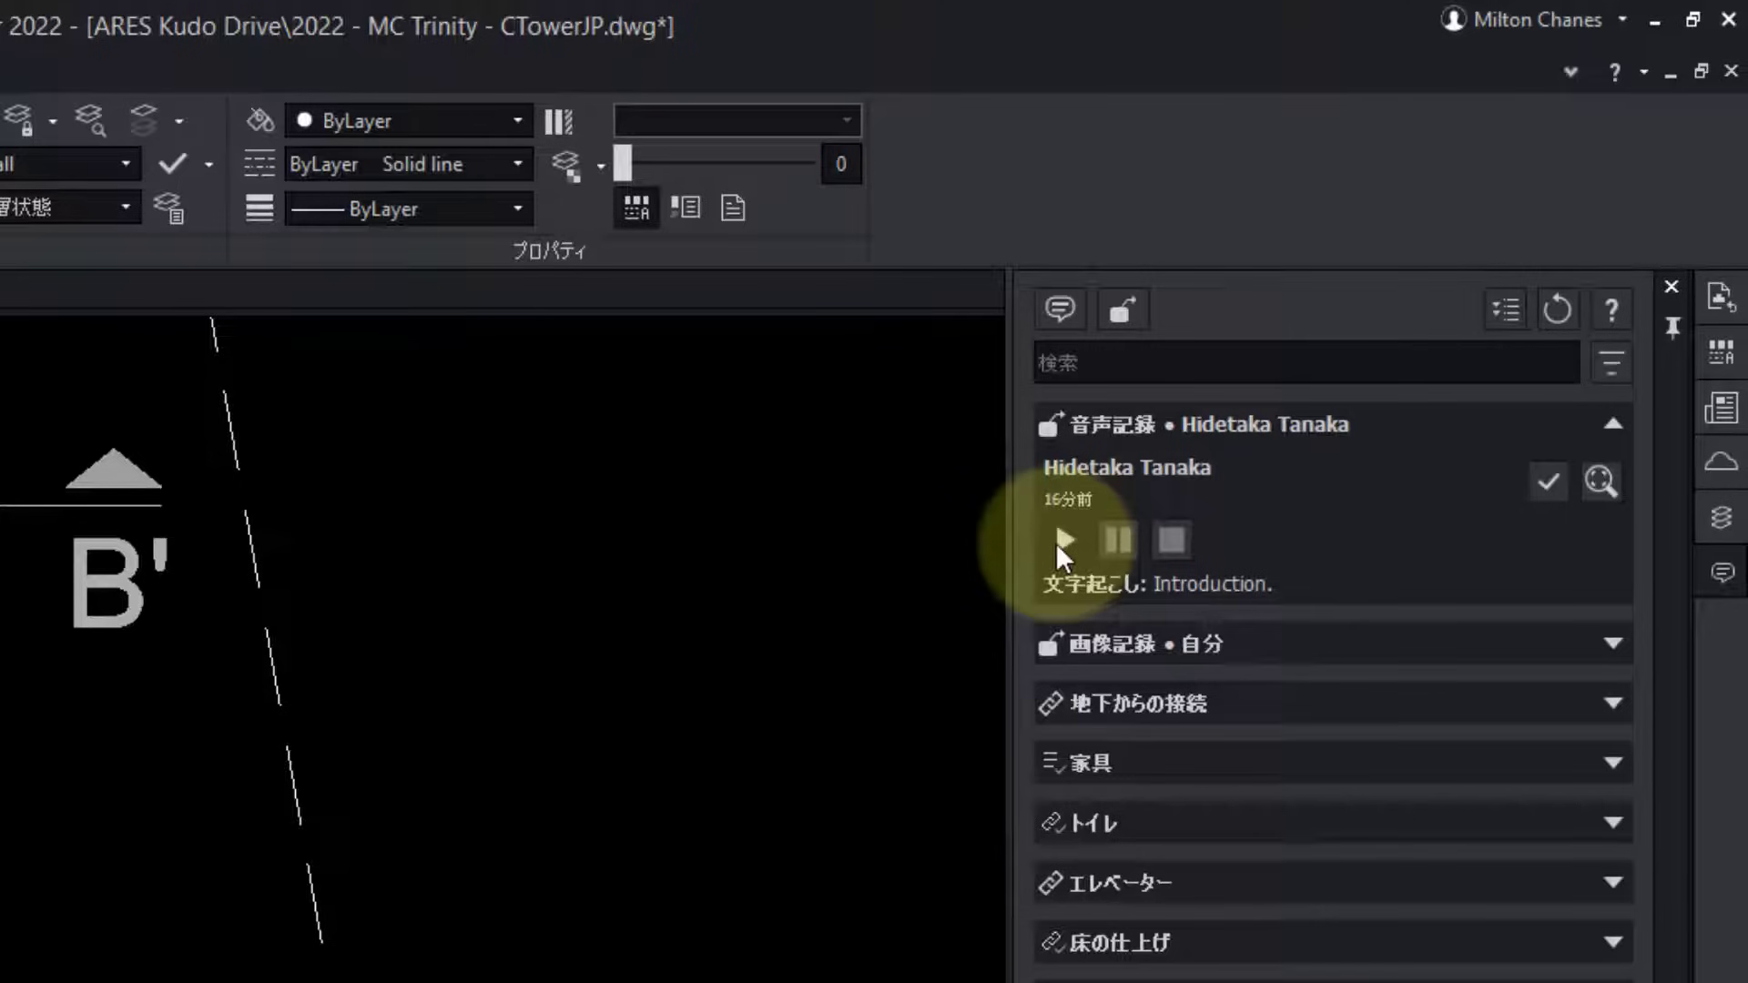
click(1129, 315)
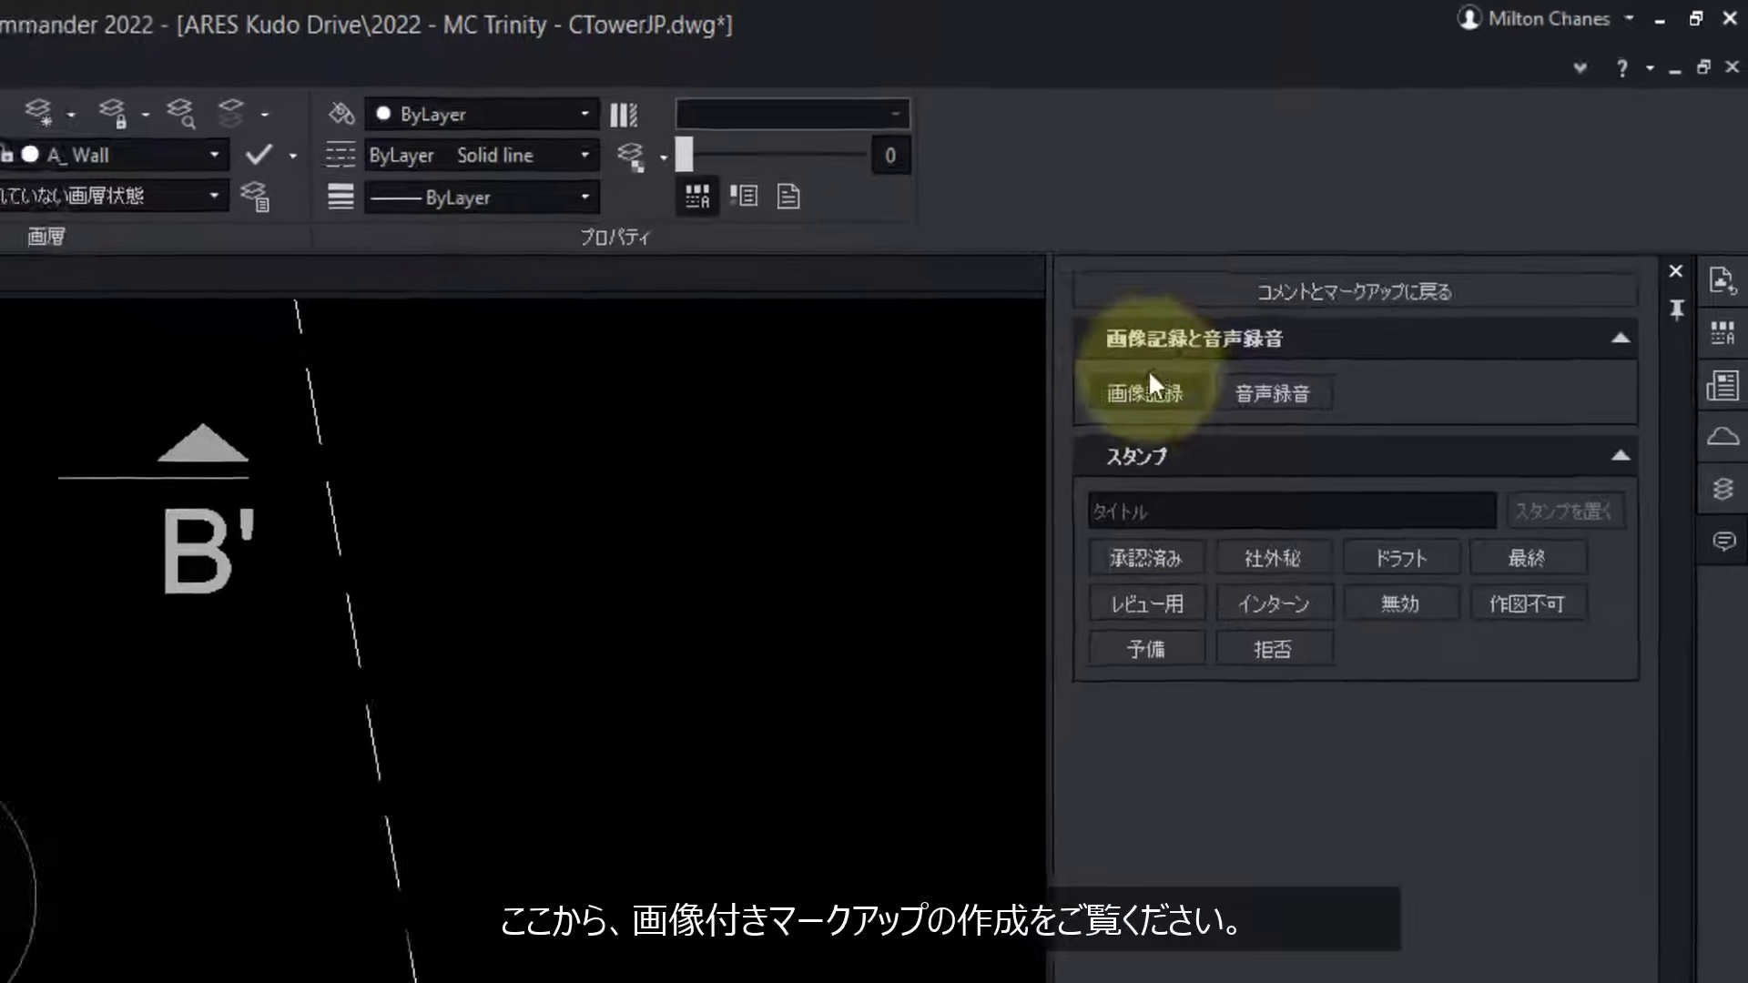
Place an image markup on the circular floor plan with IdeaSketch.jpg attached.
click(1150, 374)
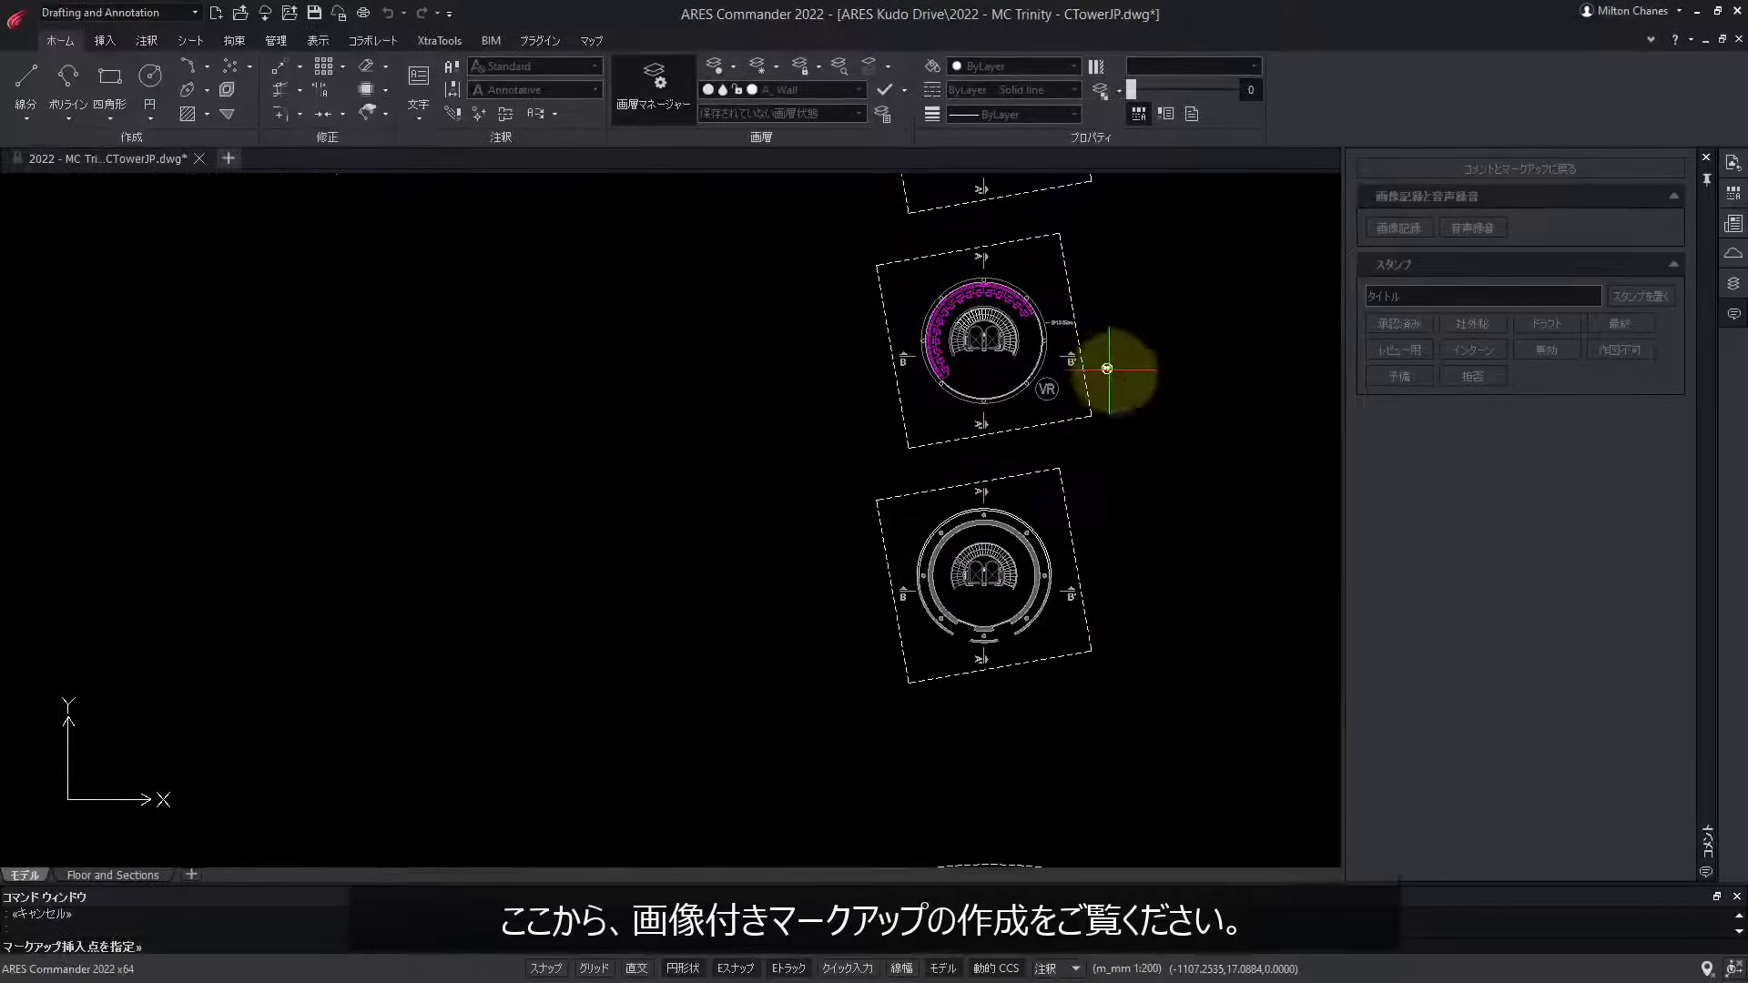
middle_drag(1107, 368, 819, 605)
scroll(820, 610, up, 5)
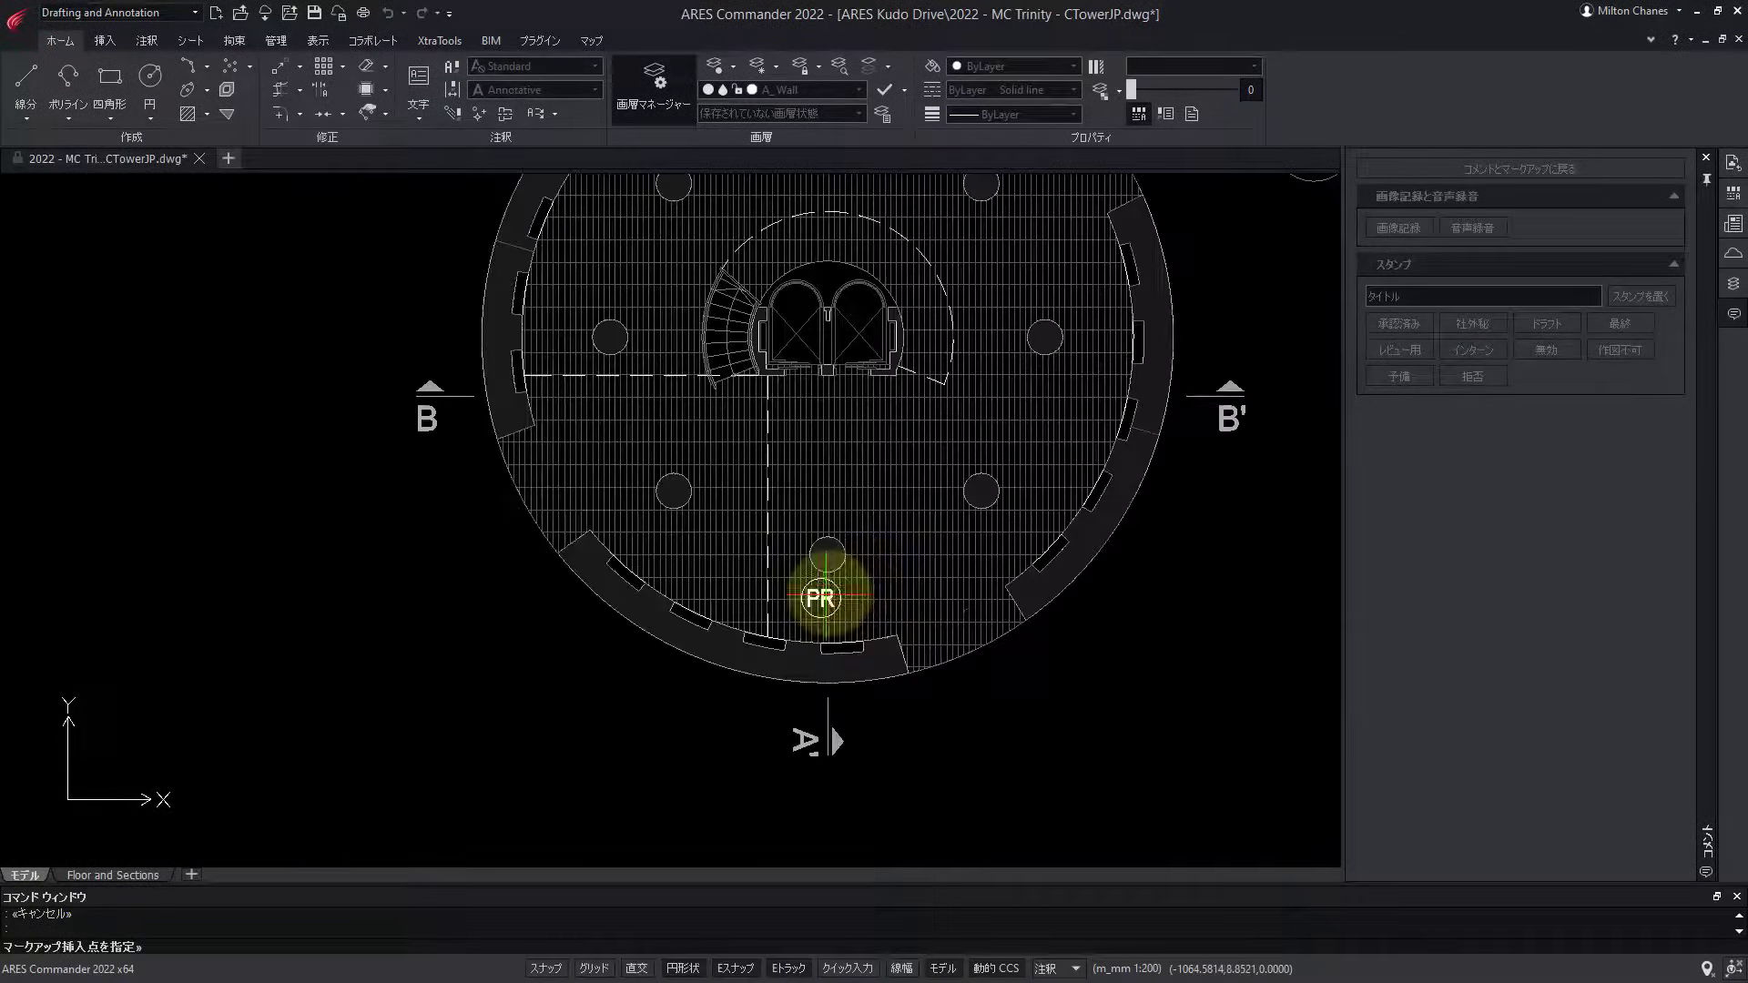
click(919, 556)
click(599, 162)
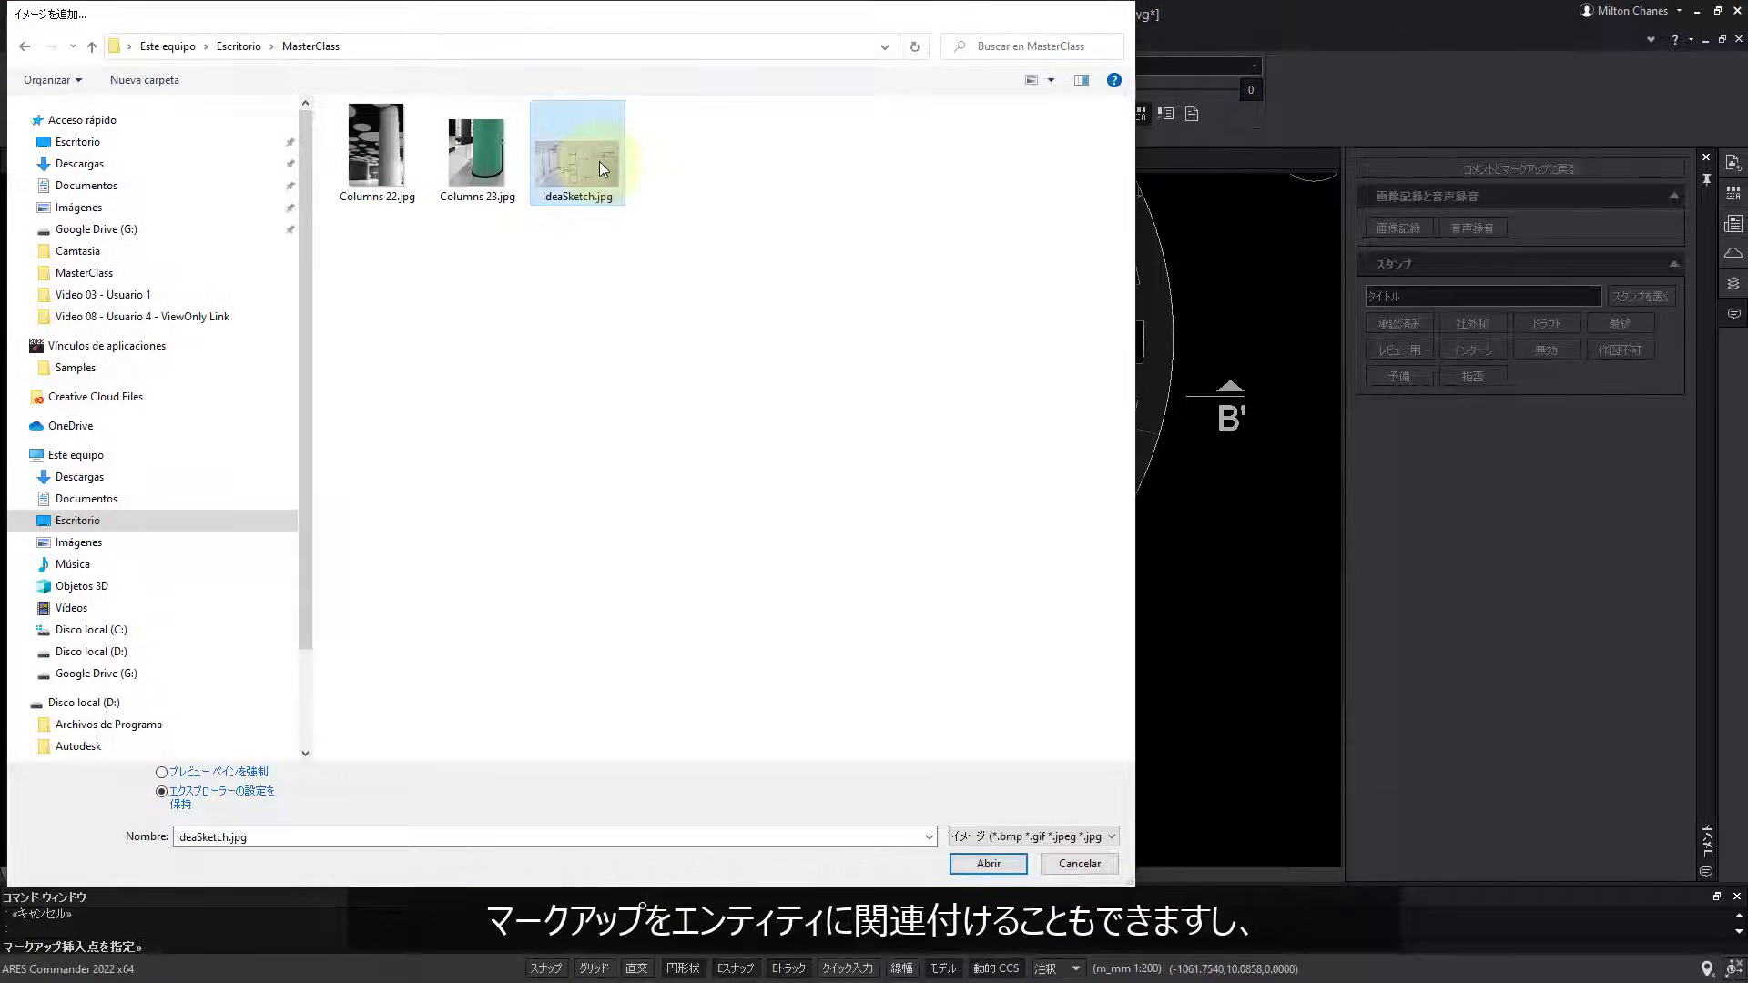
double_click(599, 161)
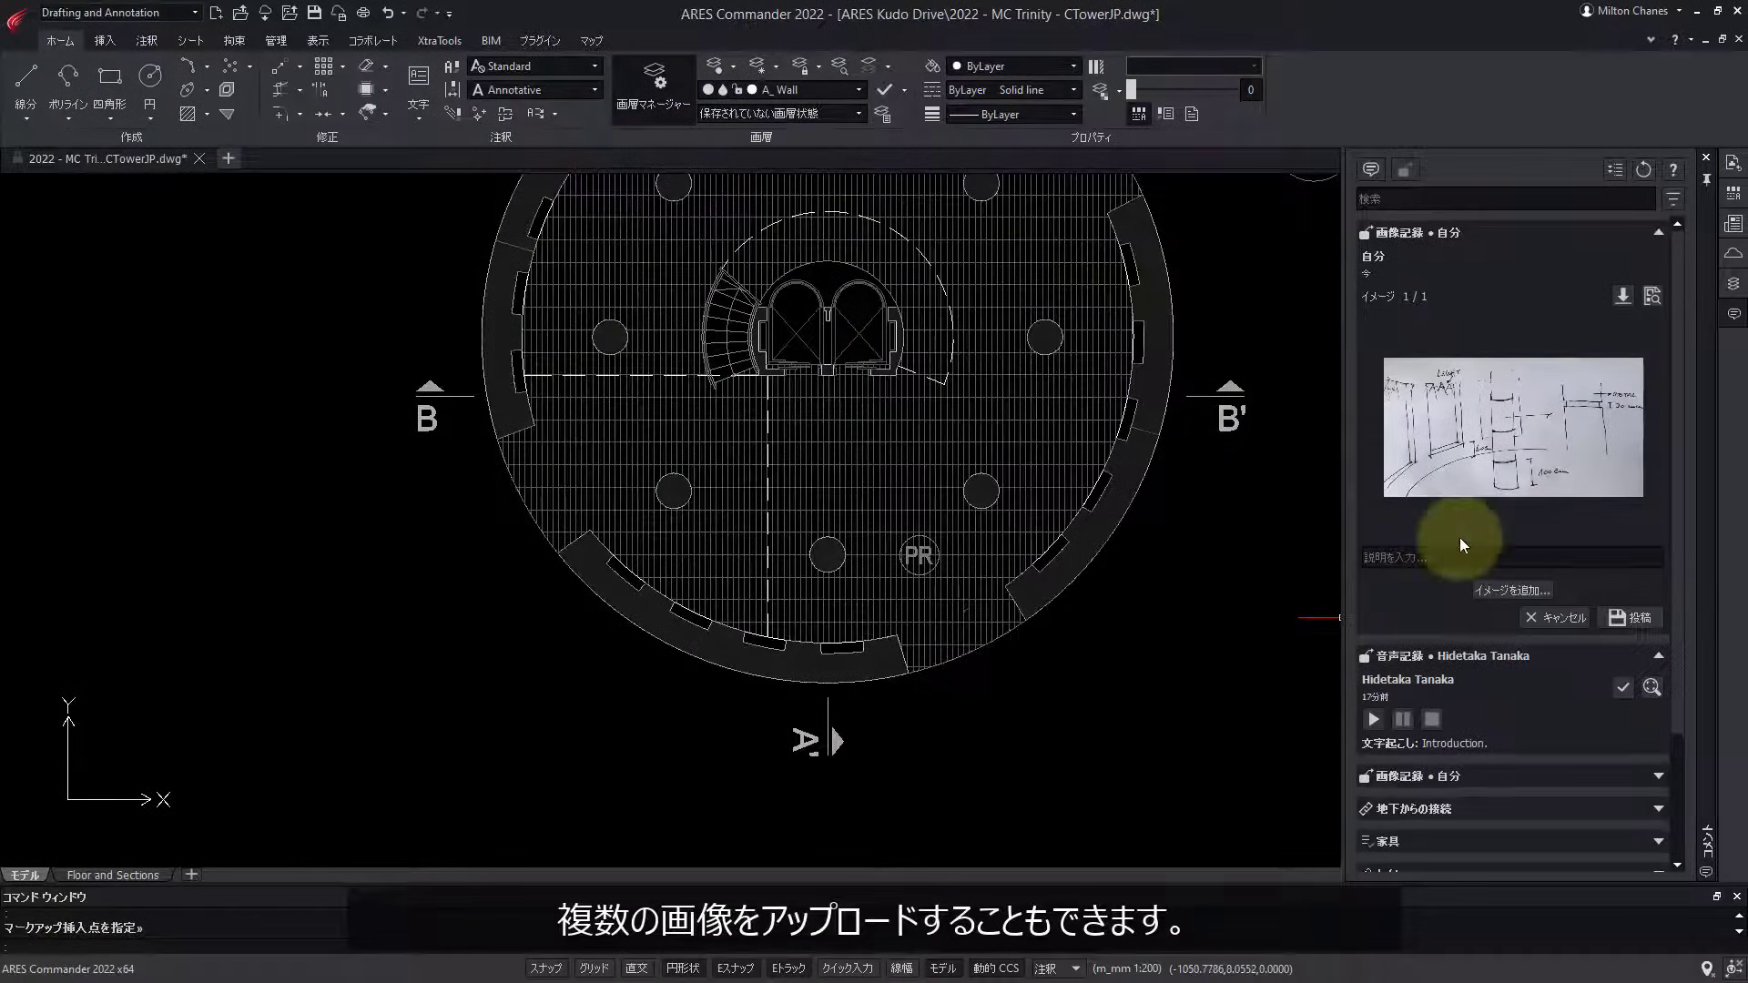
Add the green column photo, post the markup, resolve the voice record, and save.
click(1495, 588)
double_click(488, 156)
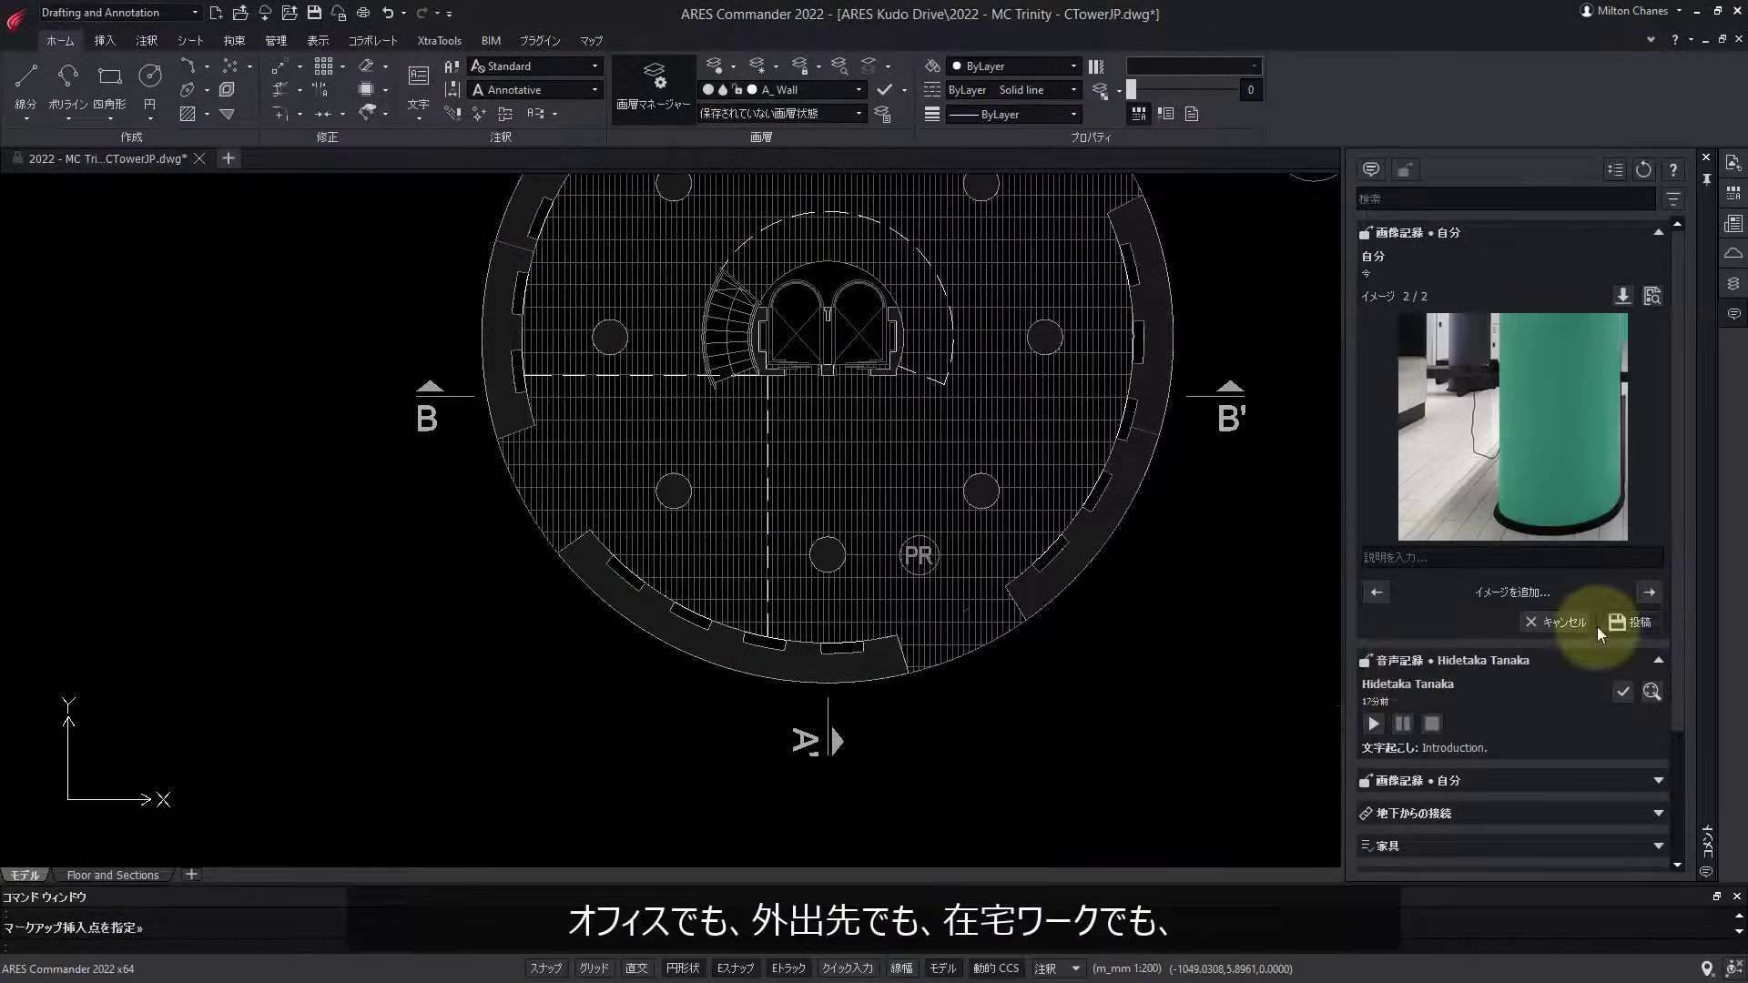
click(1620, 620)
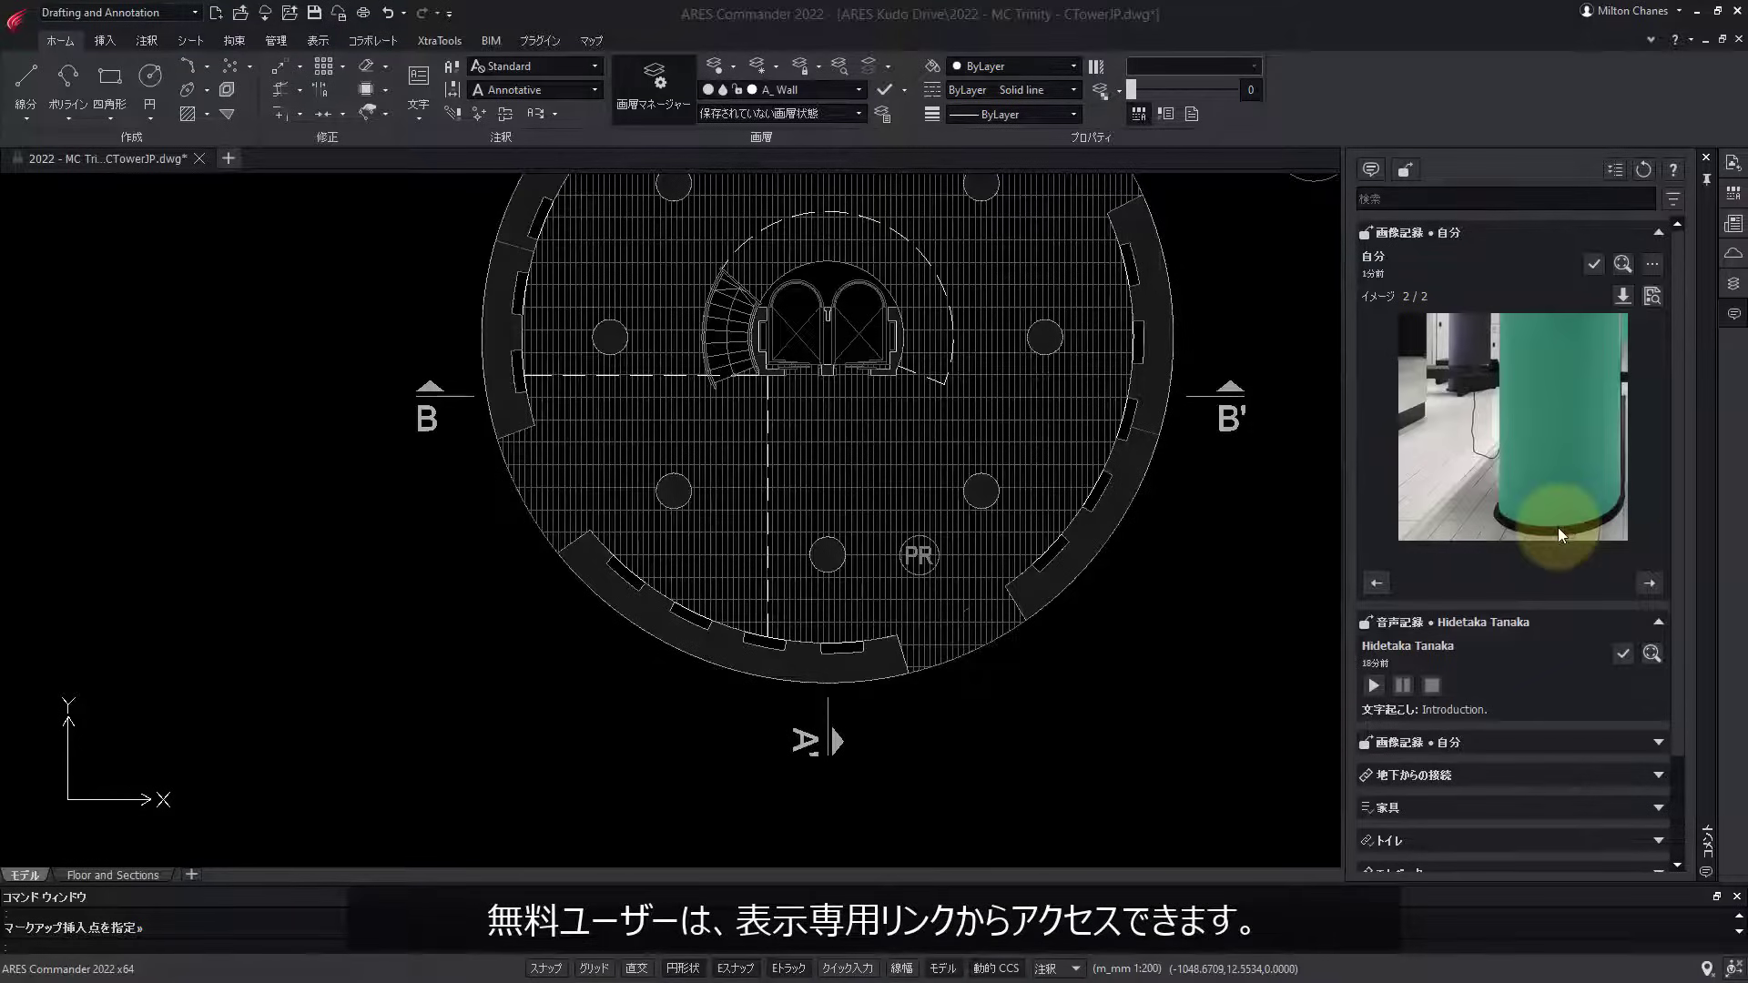
click(1620, 662)
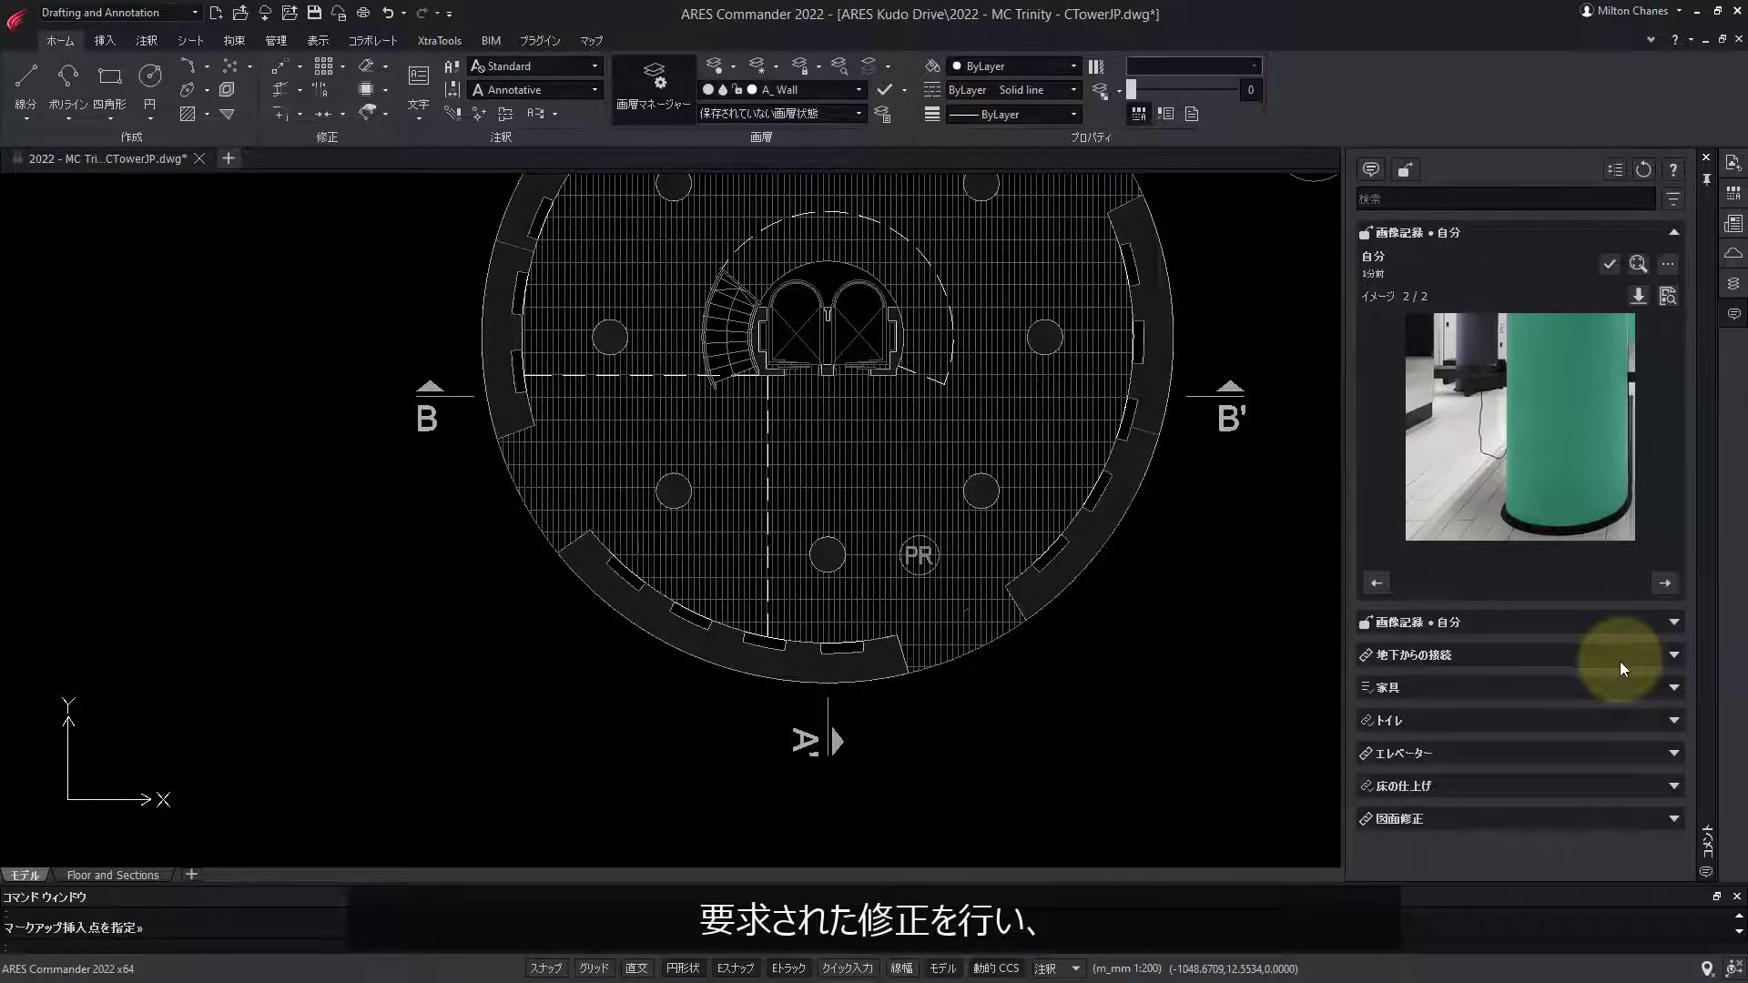
key(ctrl+s)
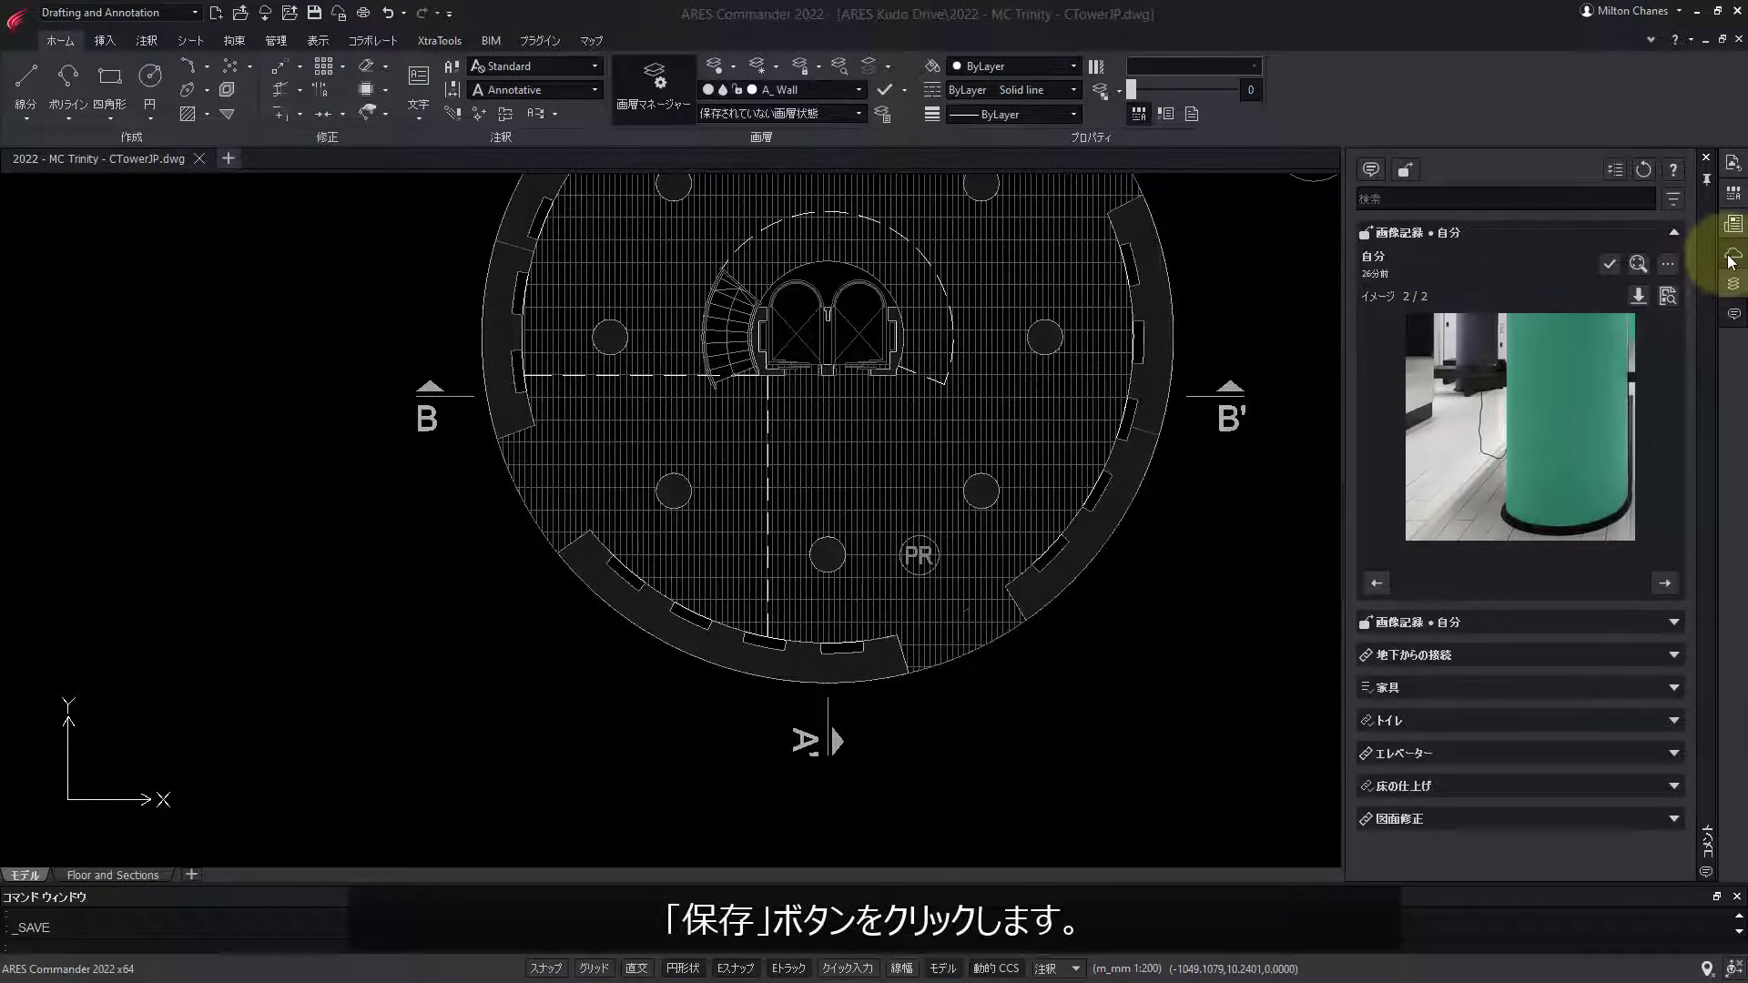
Show the ARES Kudo Drive file list in the Cloud Storage panel.
click(1732, 258)
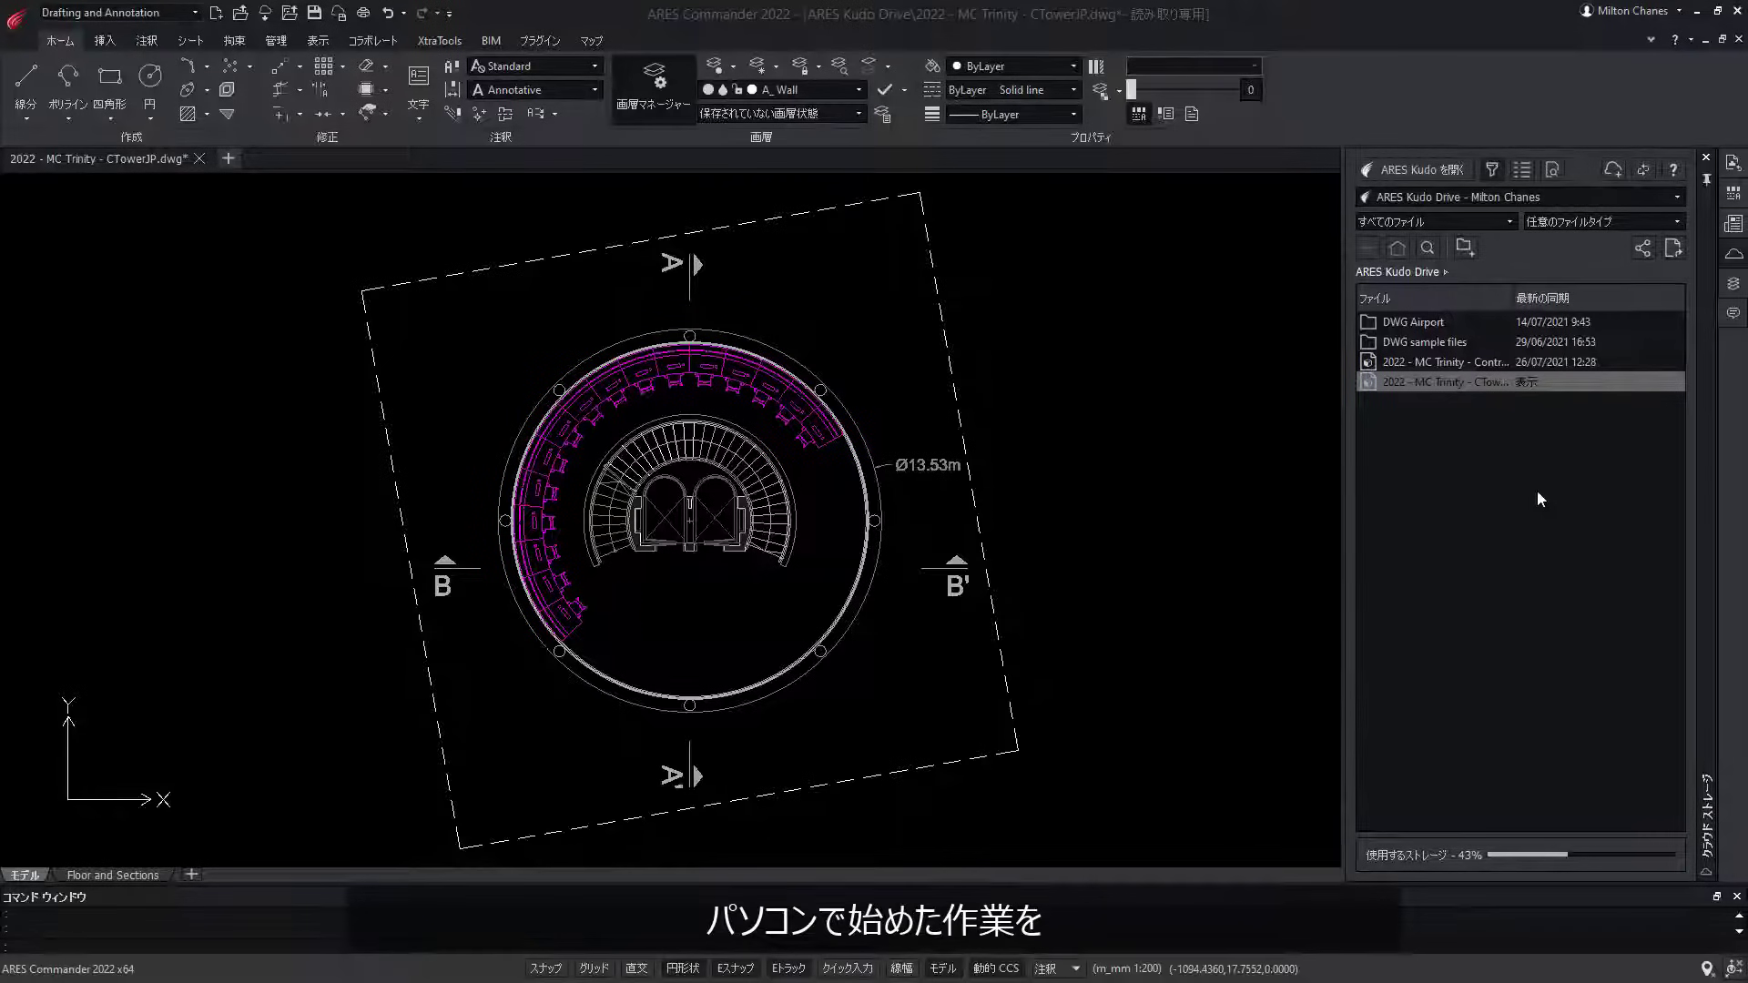
Review the cloud storage providers, keeping ARES Kudo Drive as the source.
click(1608, 196)
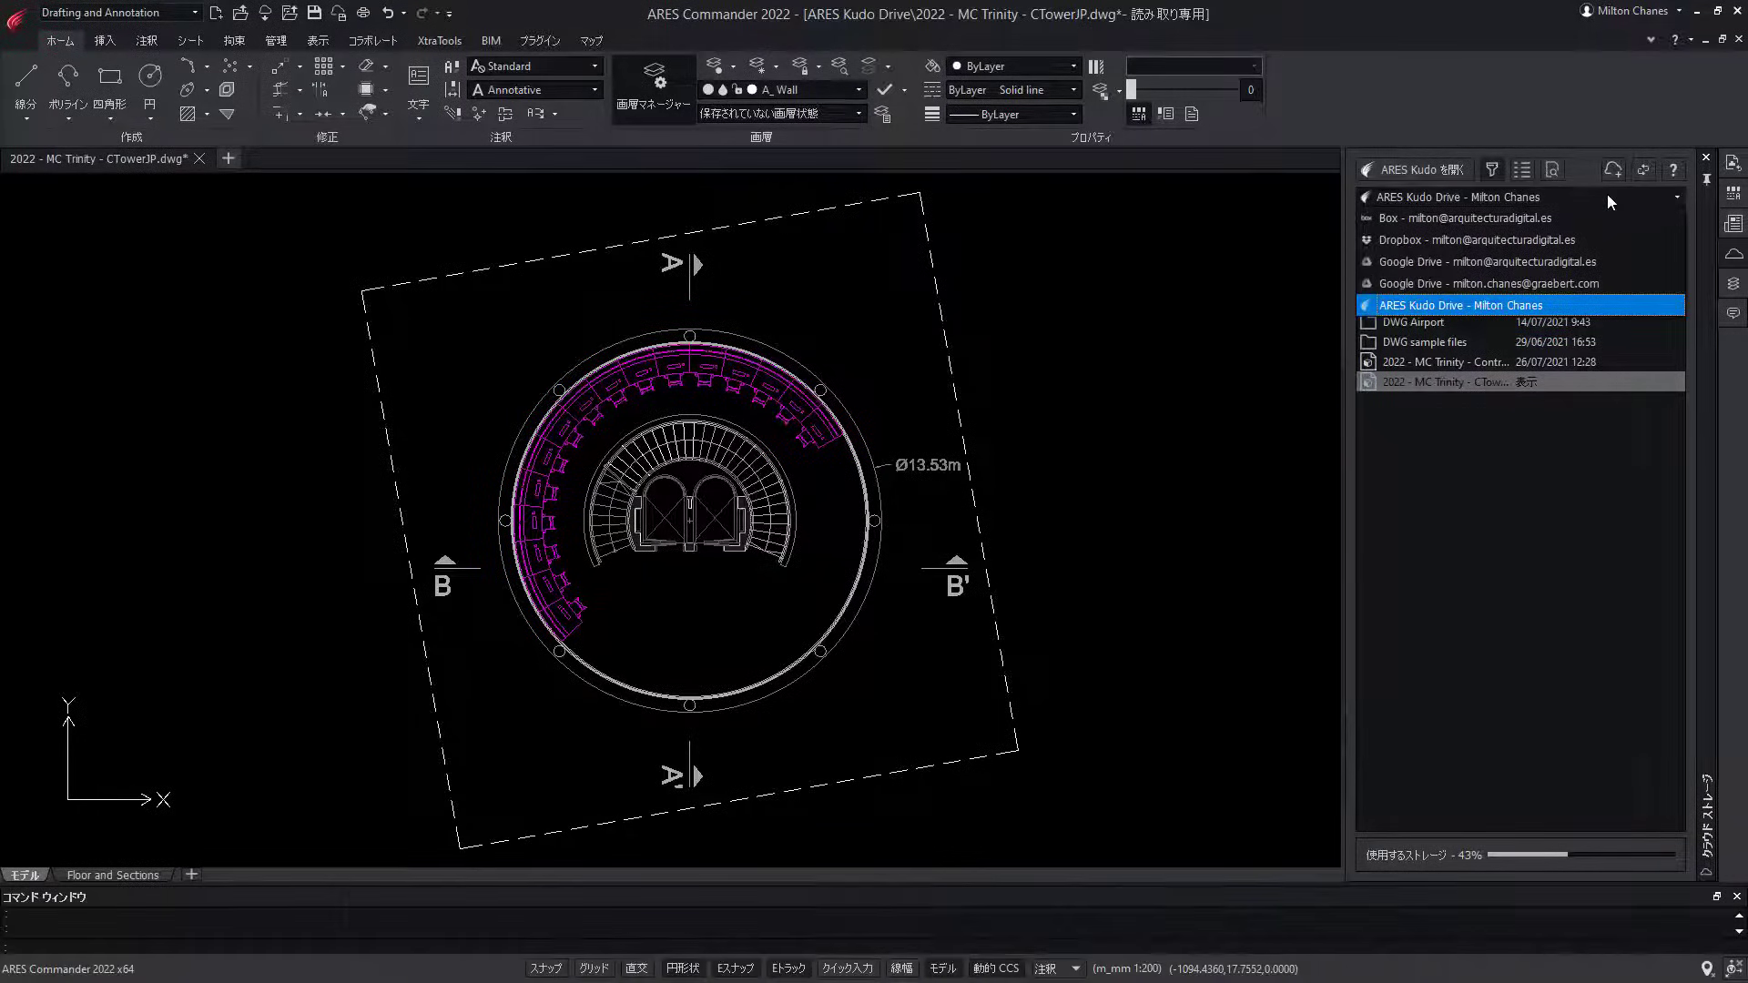
click(1587, 210)
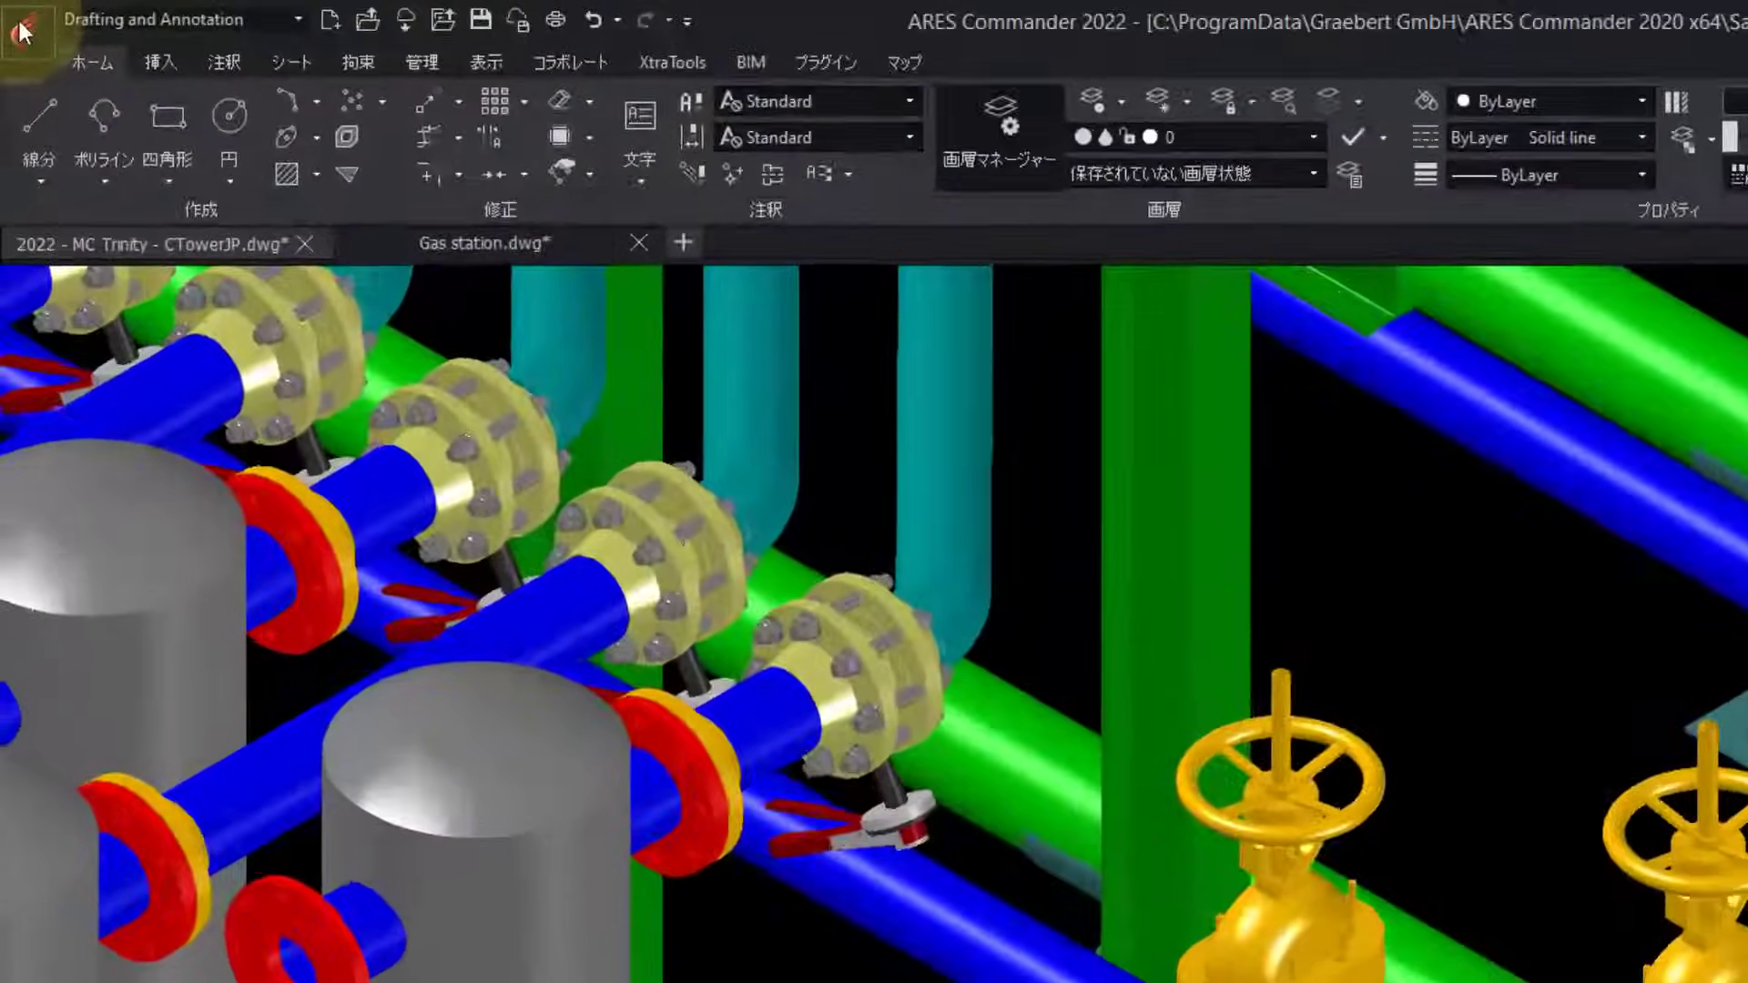
Save Gas station.dwg to ARES Kudo Drive with Save to Cloud.
click(14, 20)
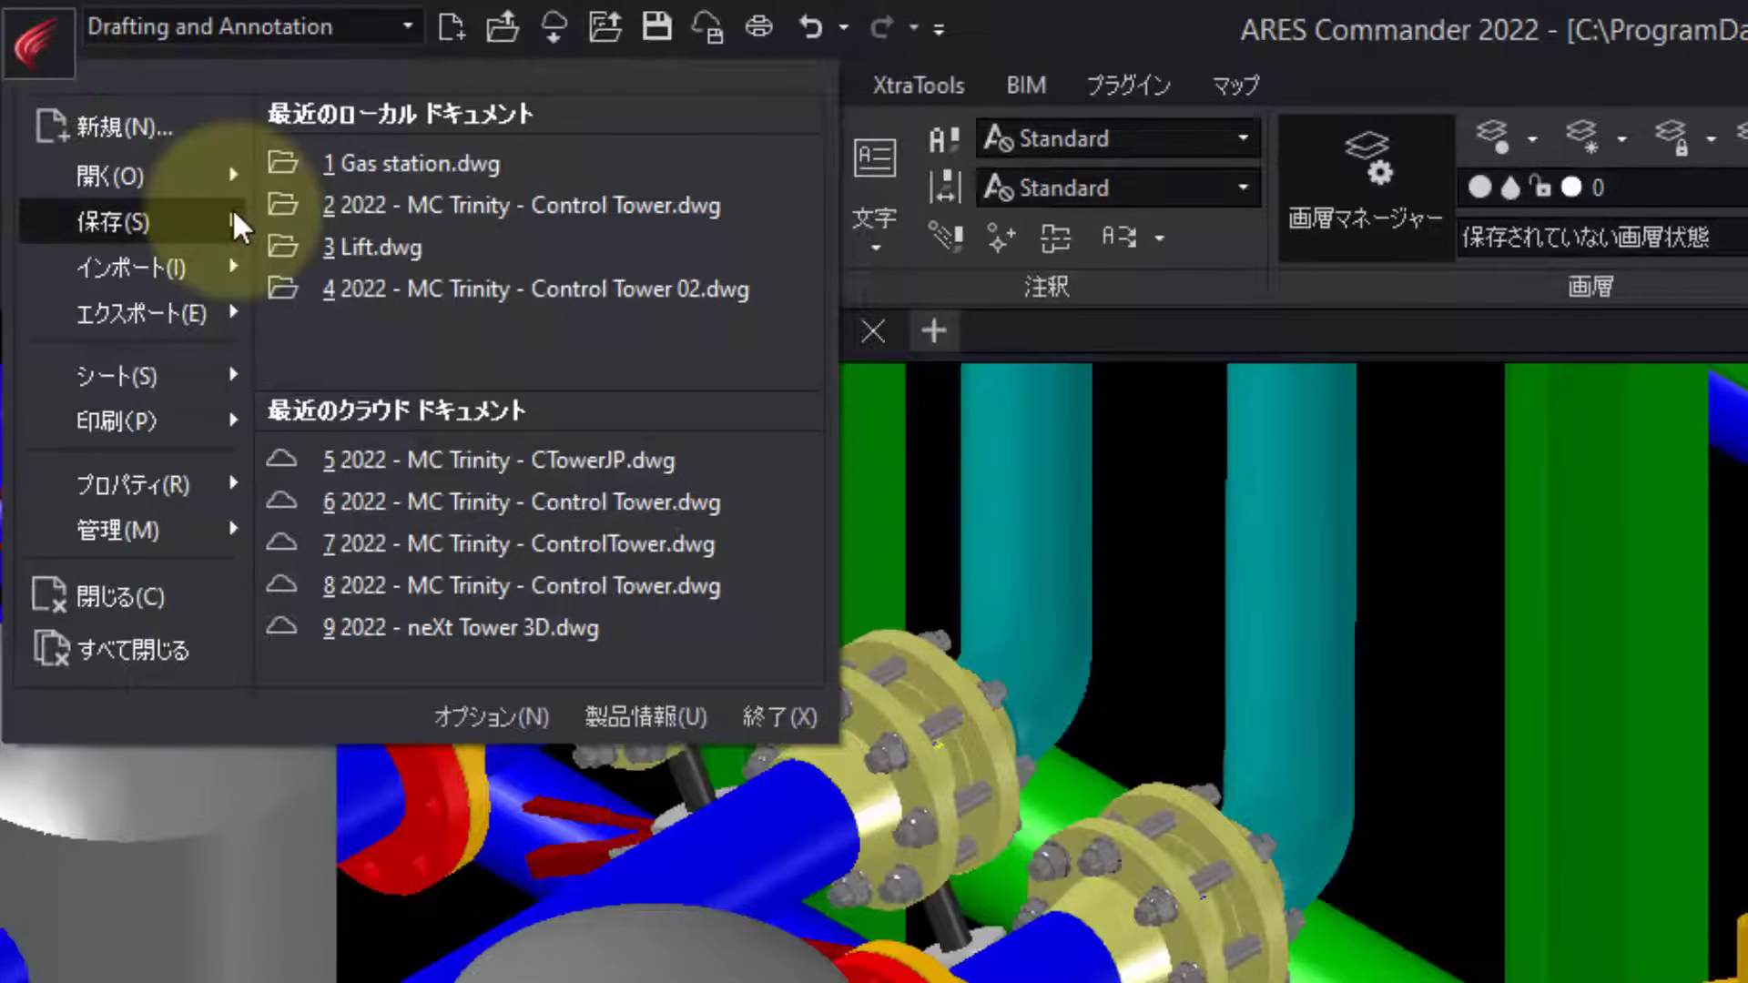
mouse_move(115, 221)
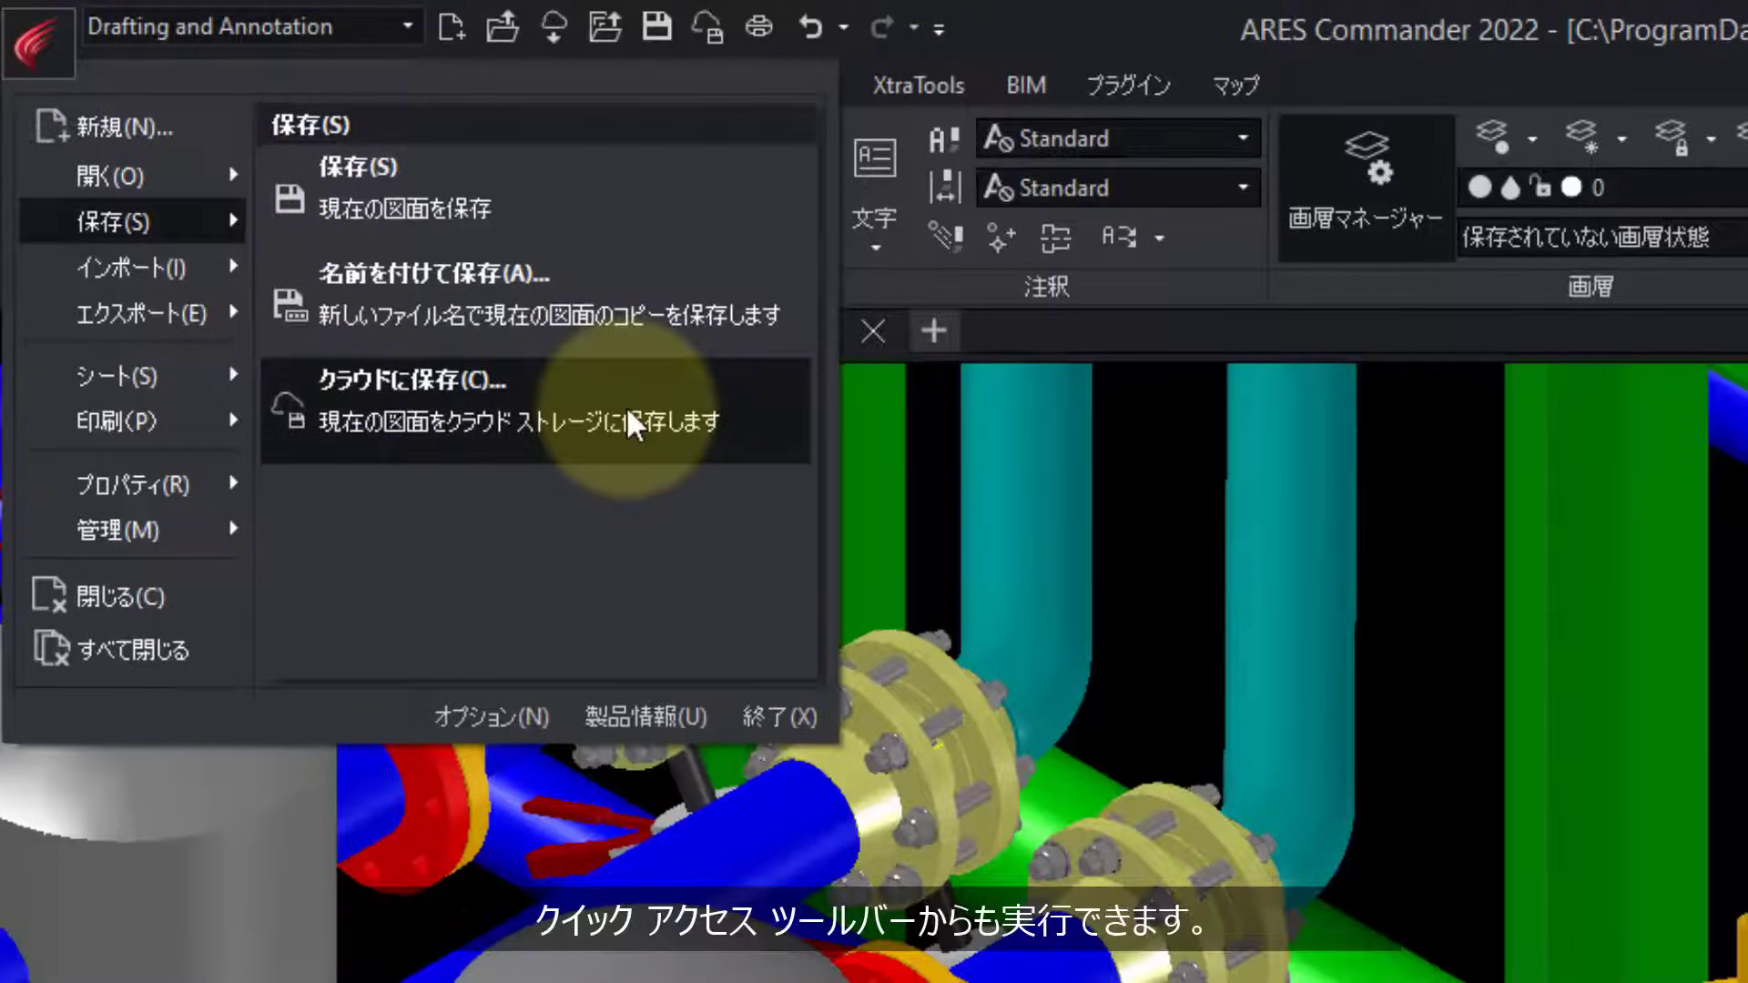
click(1062, 449)
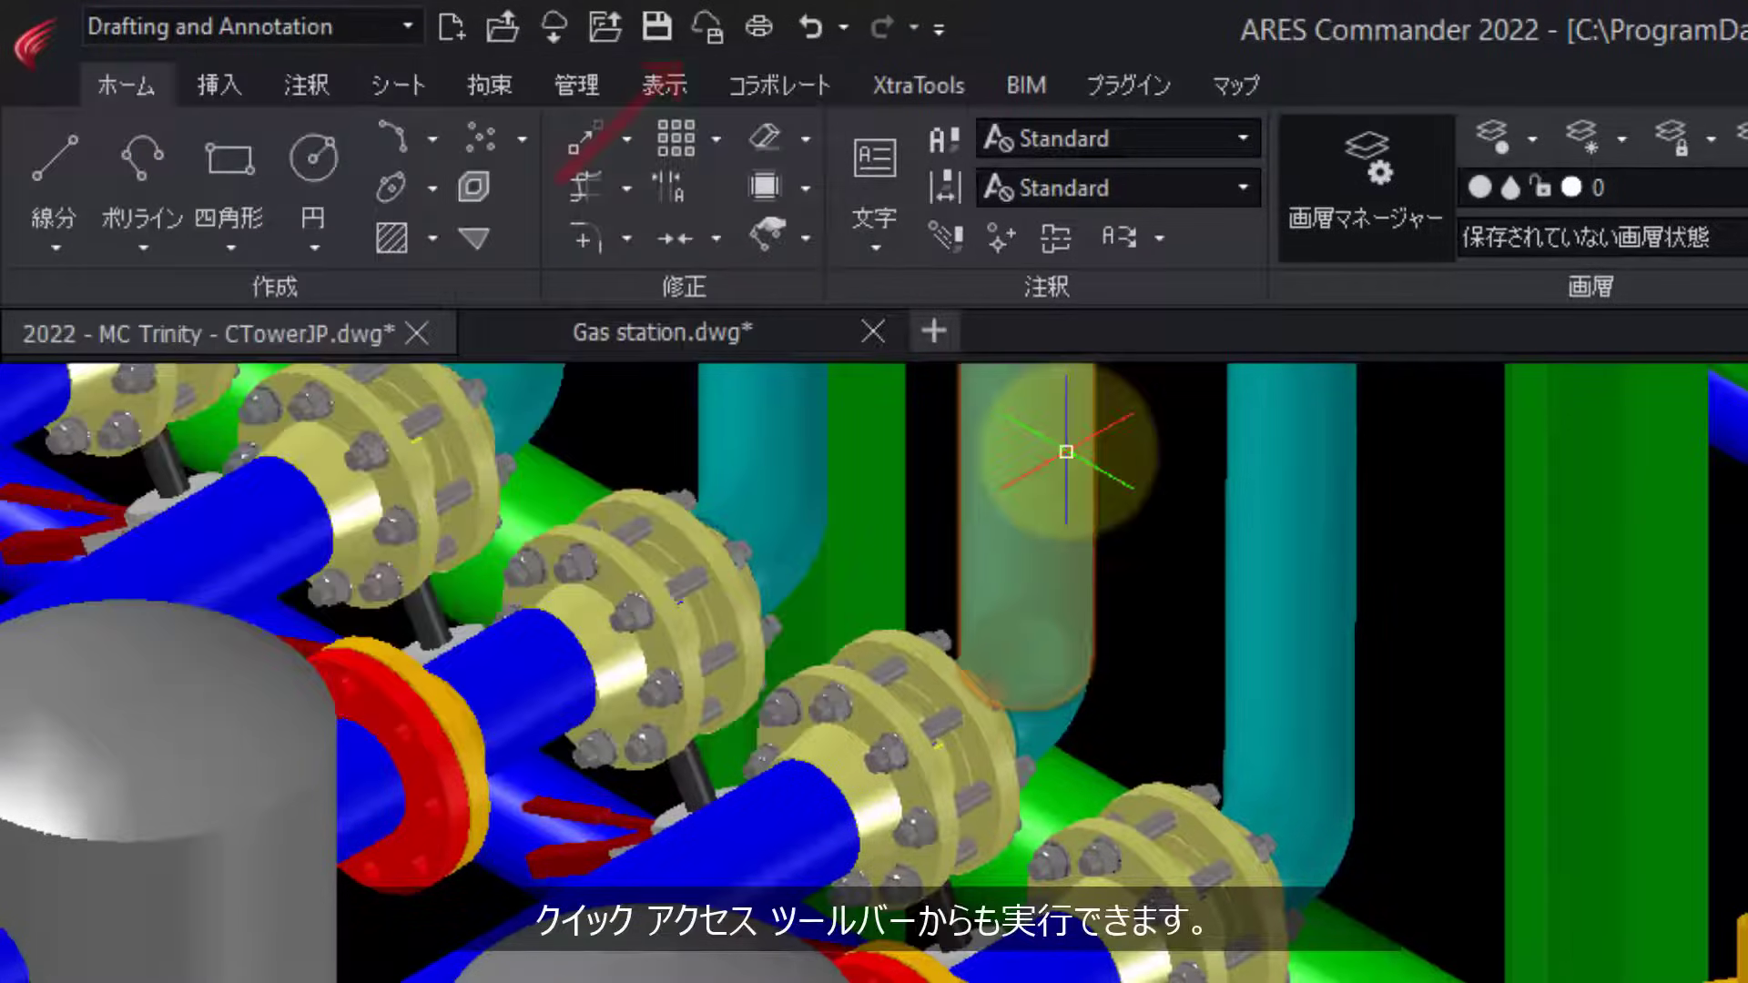
click(706, 20)
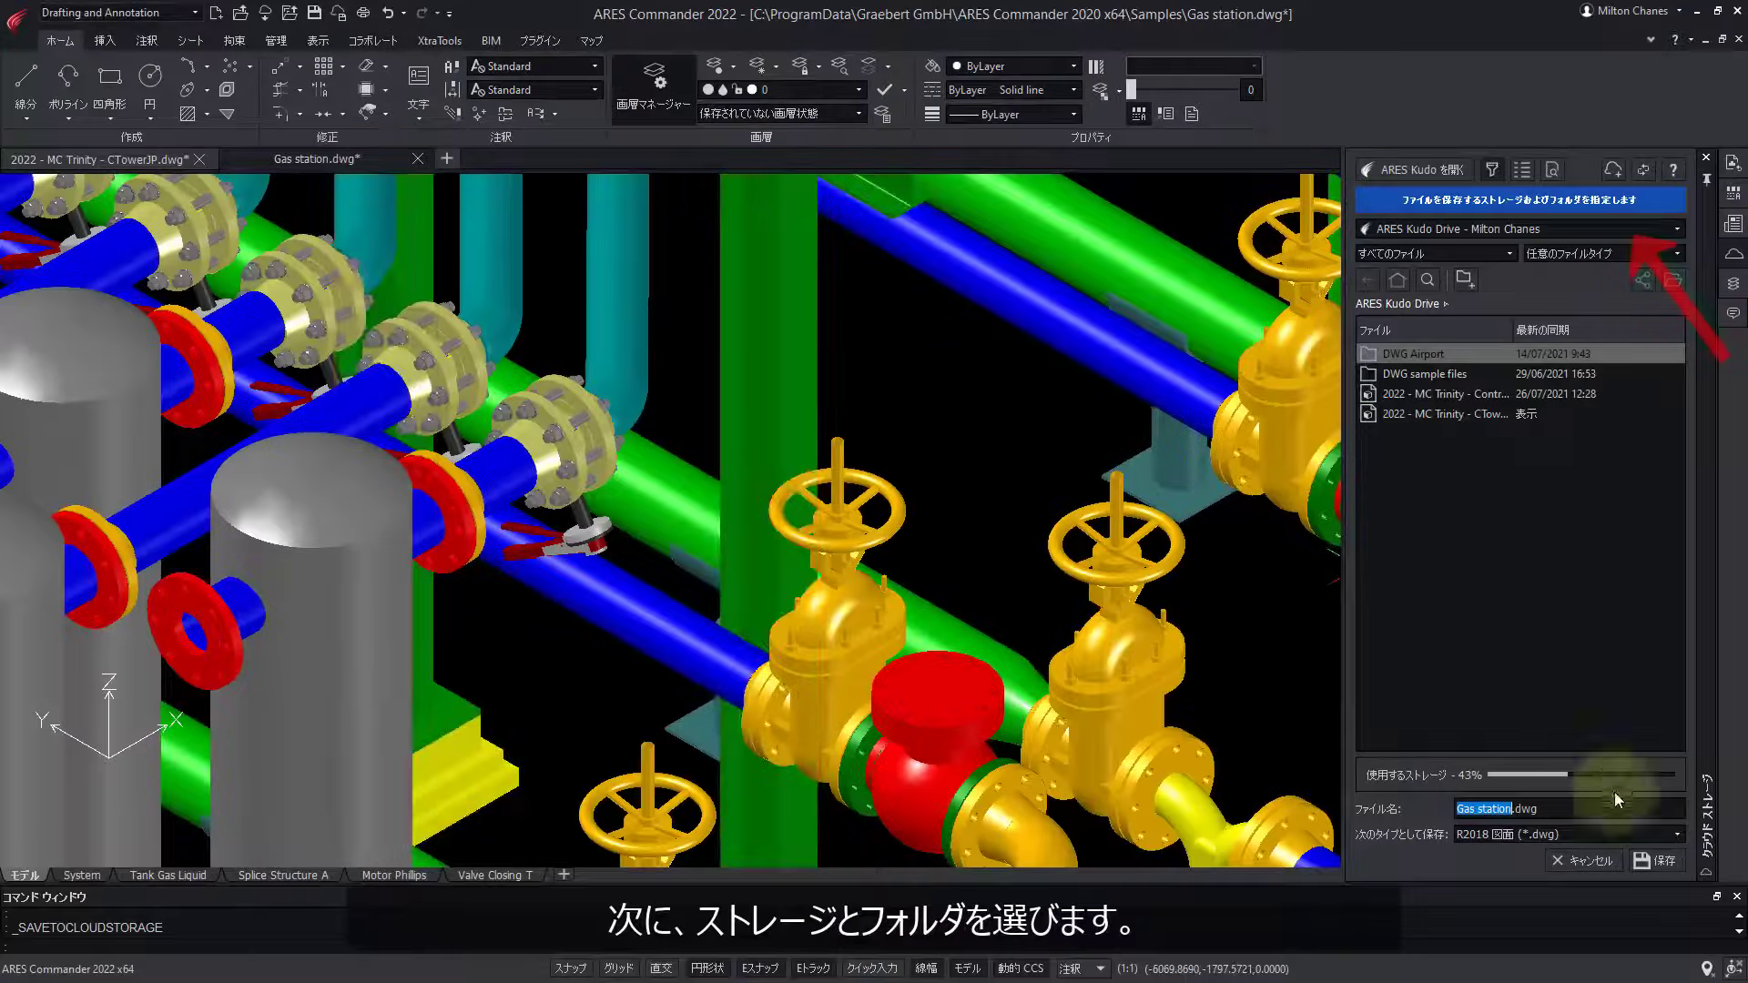
click(1661, 862)
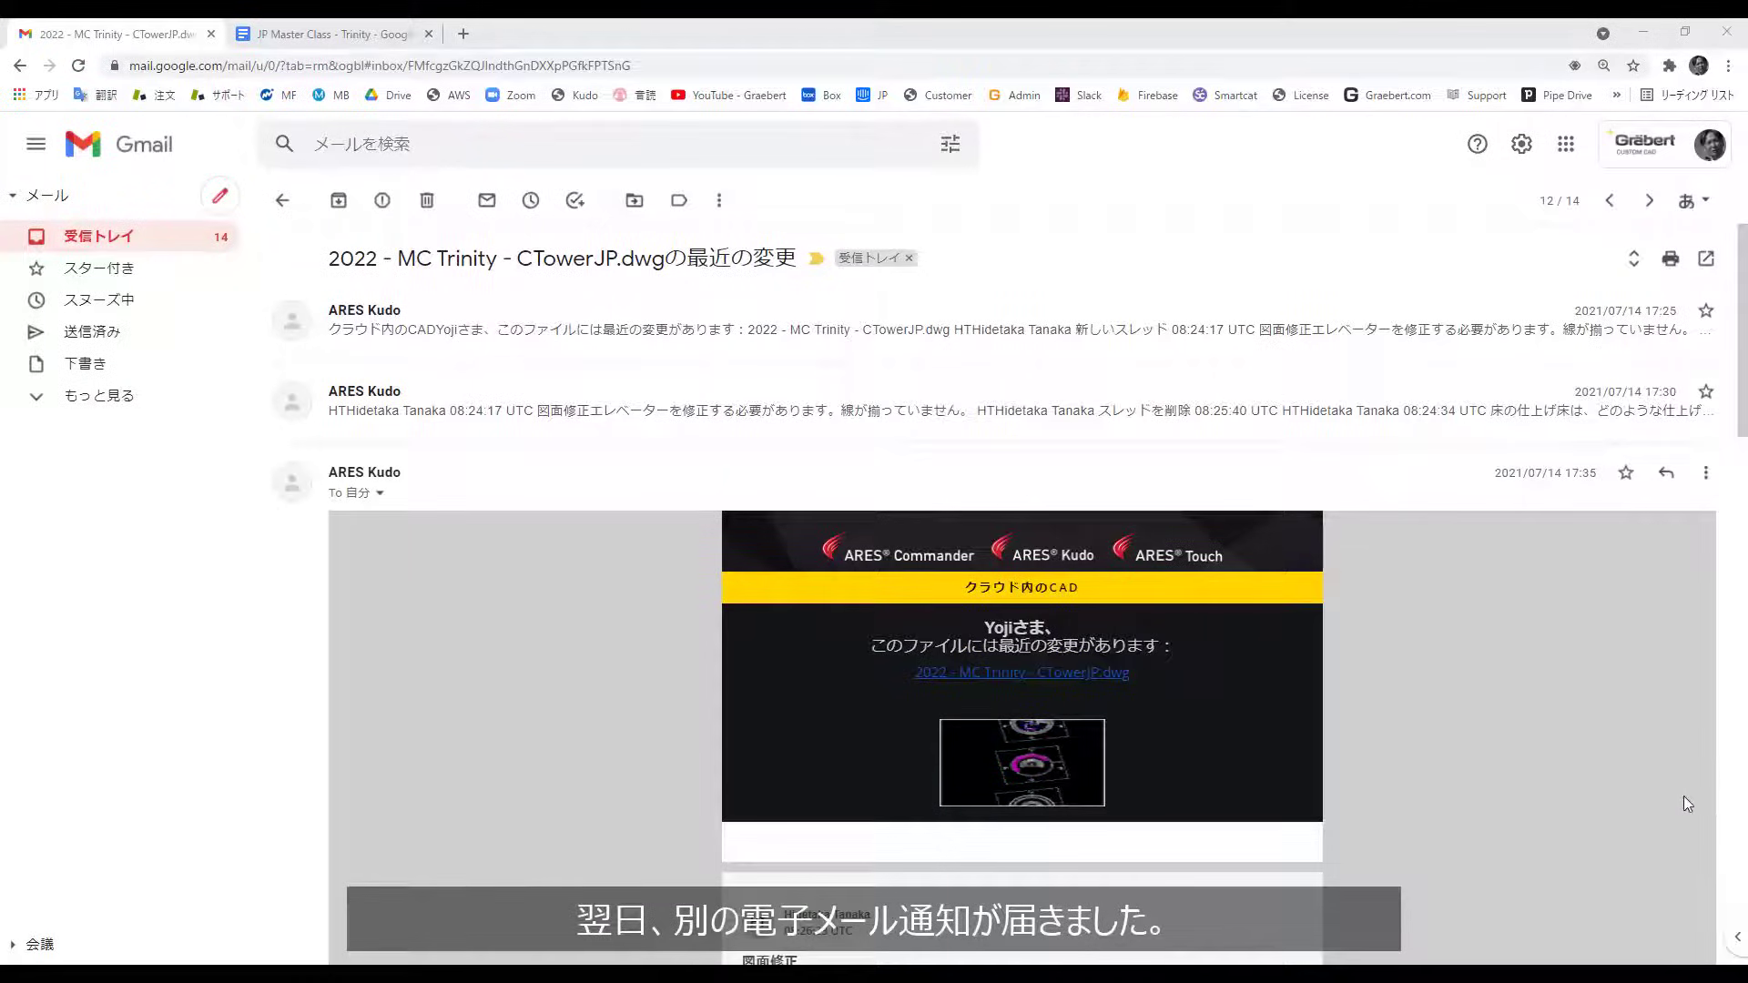
Read through the new-comments e-mail, then select and right-click the MC Trinity drawing in ARES Kudo.
scroll(1691, 793, down, 1)
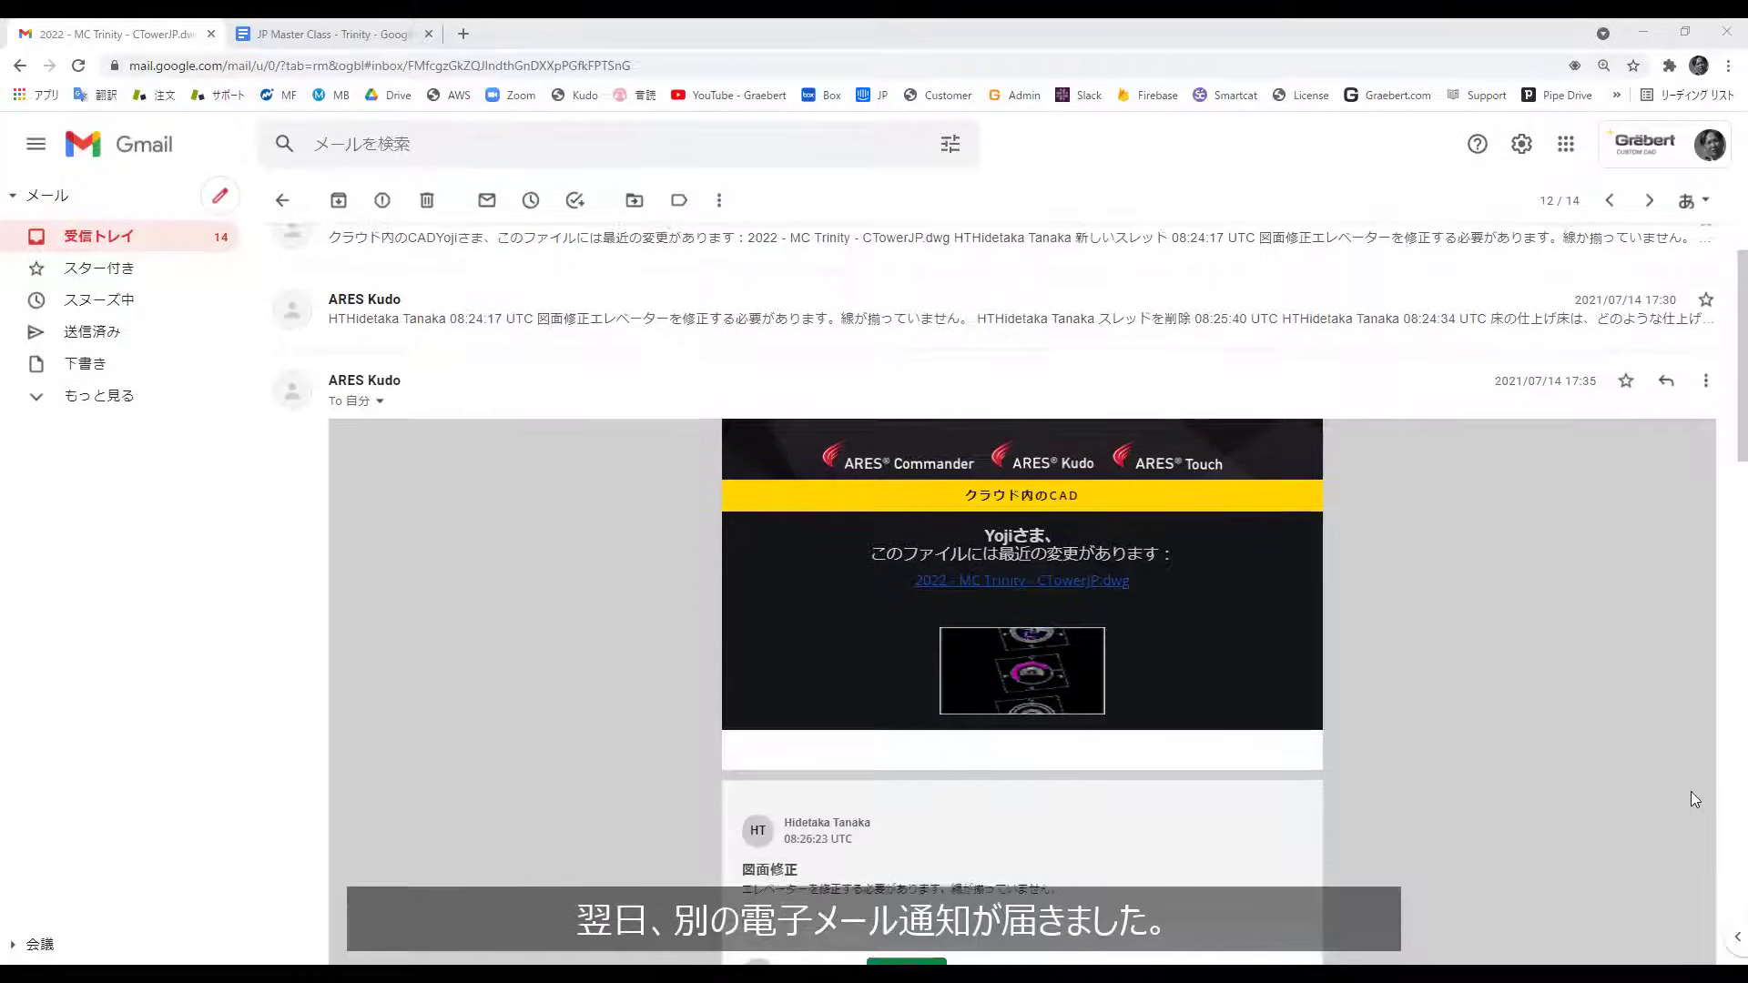
scroll(1691, 793, down, 1)
scroll(1691, 793, down, 1)
scroll(1691, 799, down, 1)
scroll(1691, 799, down, 1)
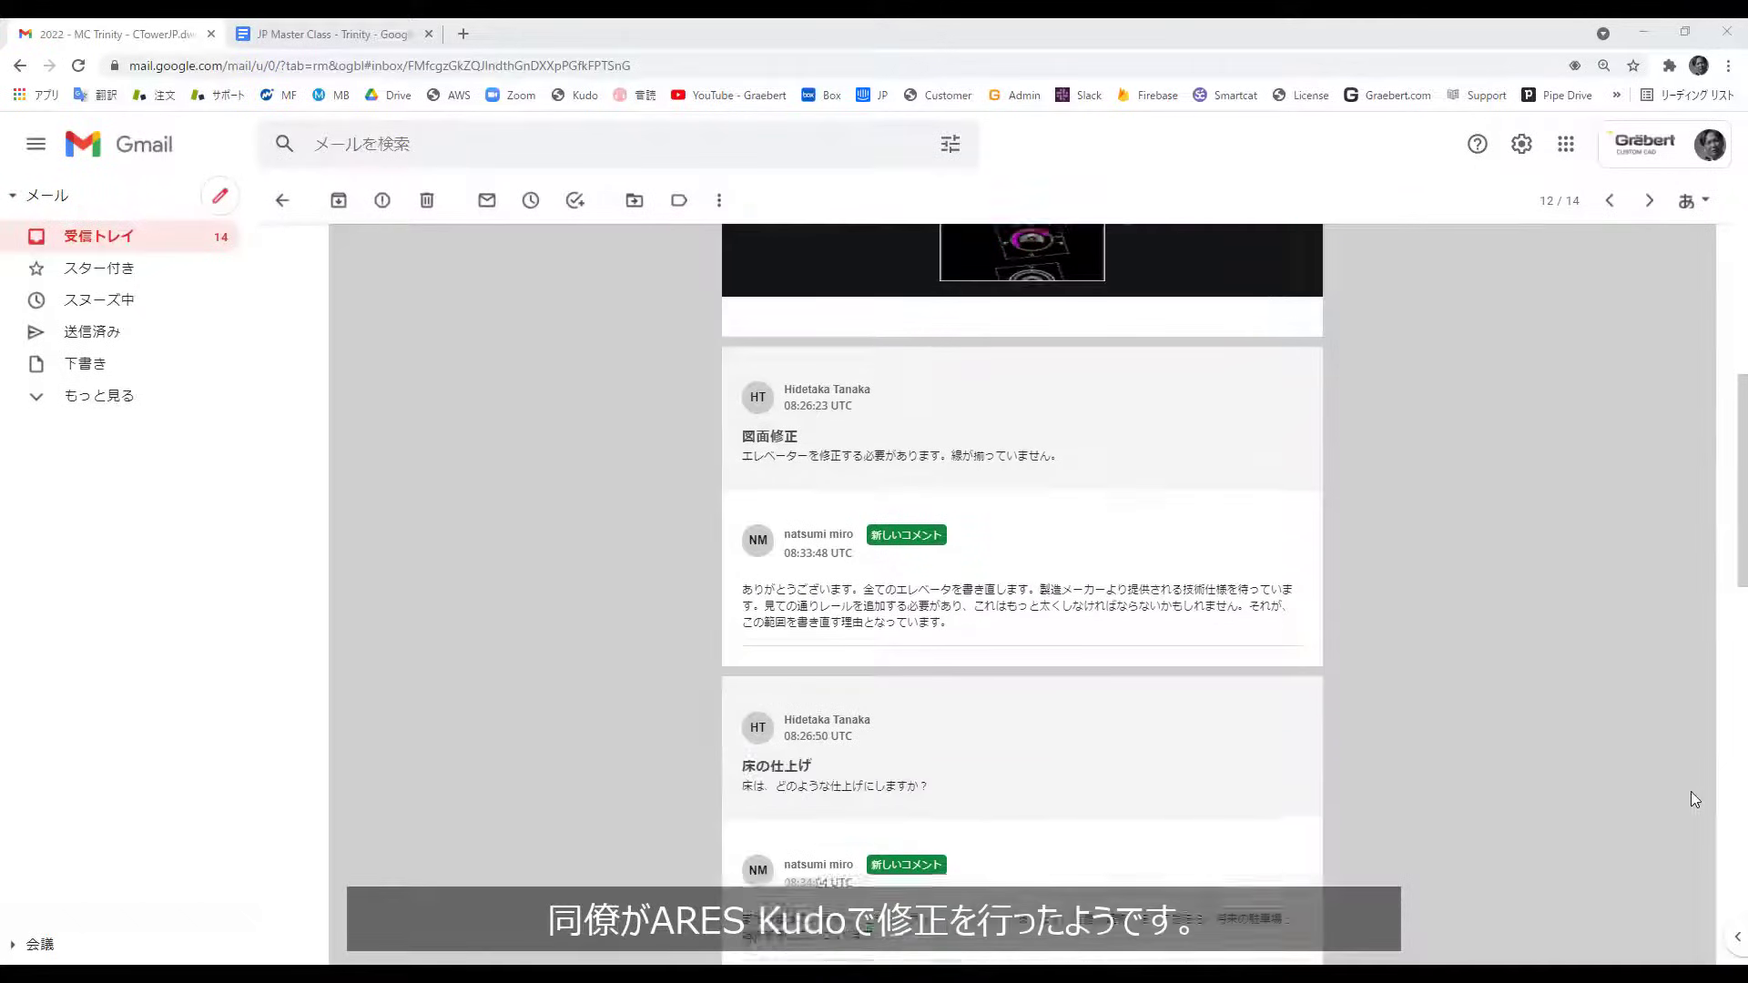
scroll(1691, 798, down, 1)
scroll(1691, 798, down, 1)
scroll(1691, 799, down, 1)
scroll(1691, 798, down, 1)
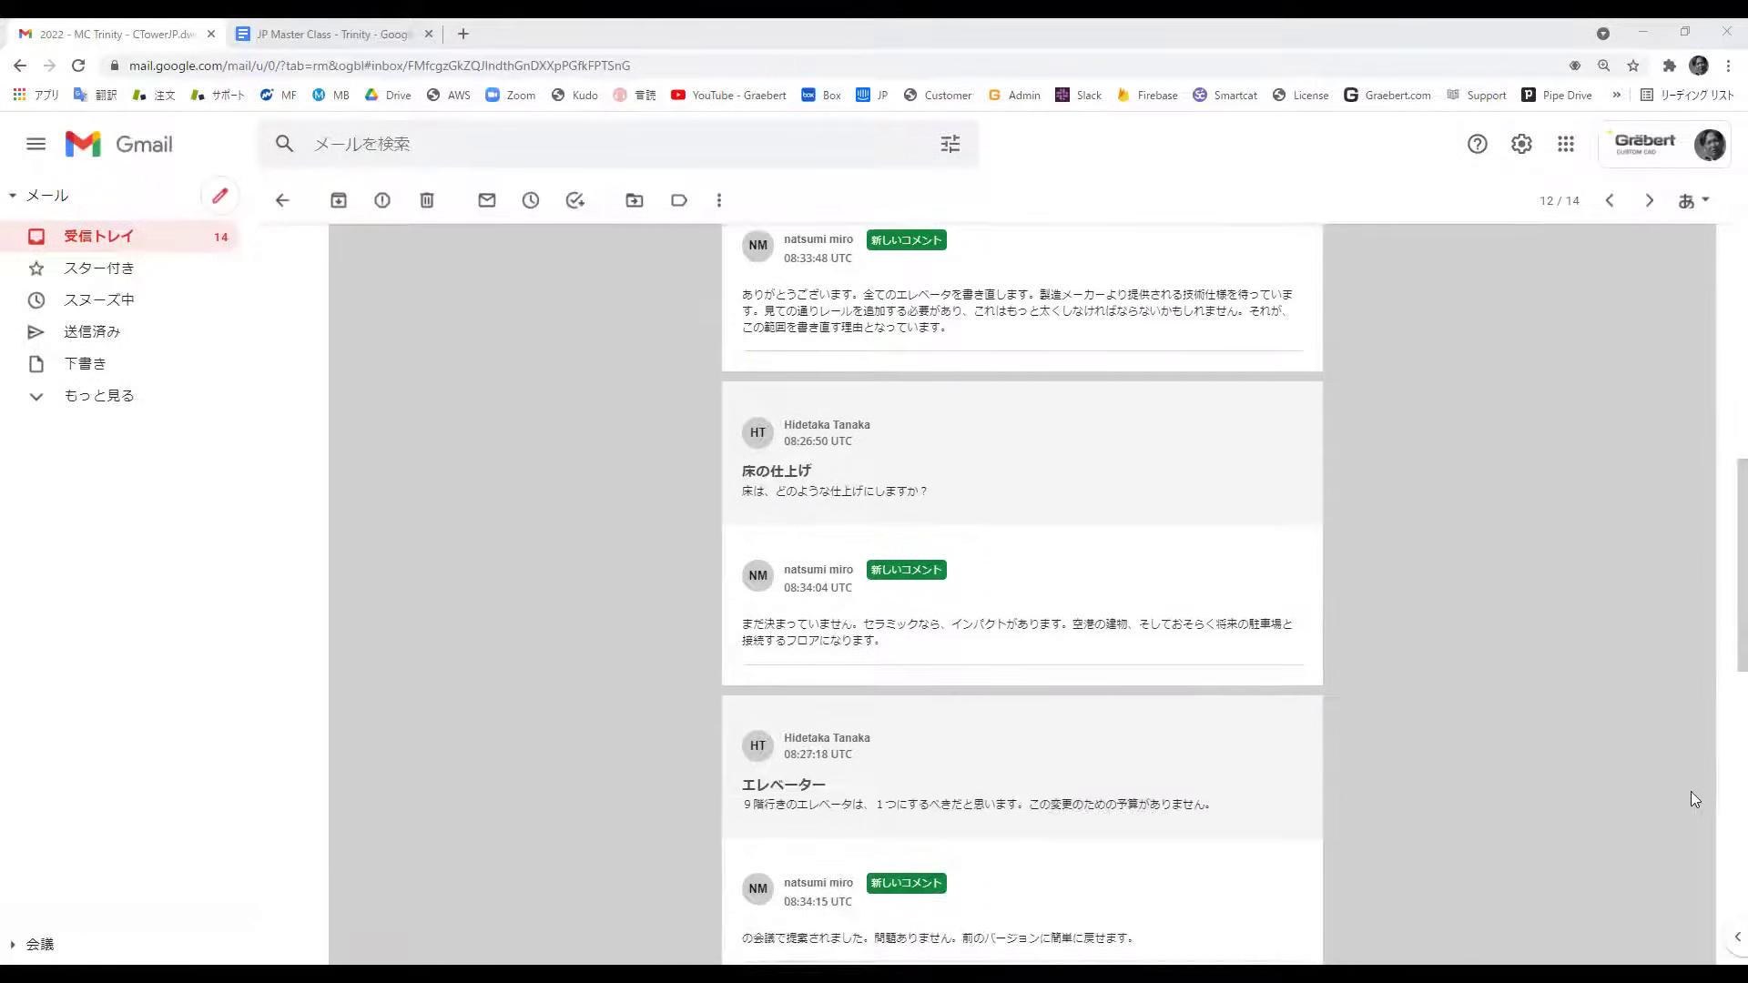
scroll(1690, 798, down, 1)
scroll(1691, 799, down, 1)
scroll(1692, 792, down, 1)
scroll(1691, 792, down, 1)
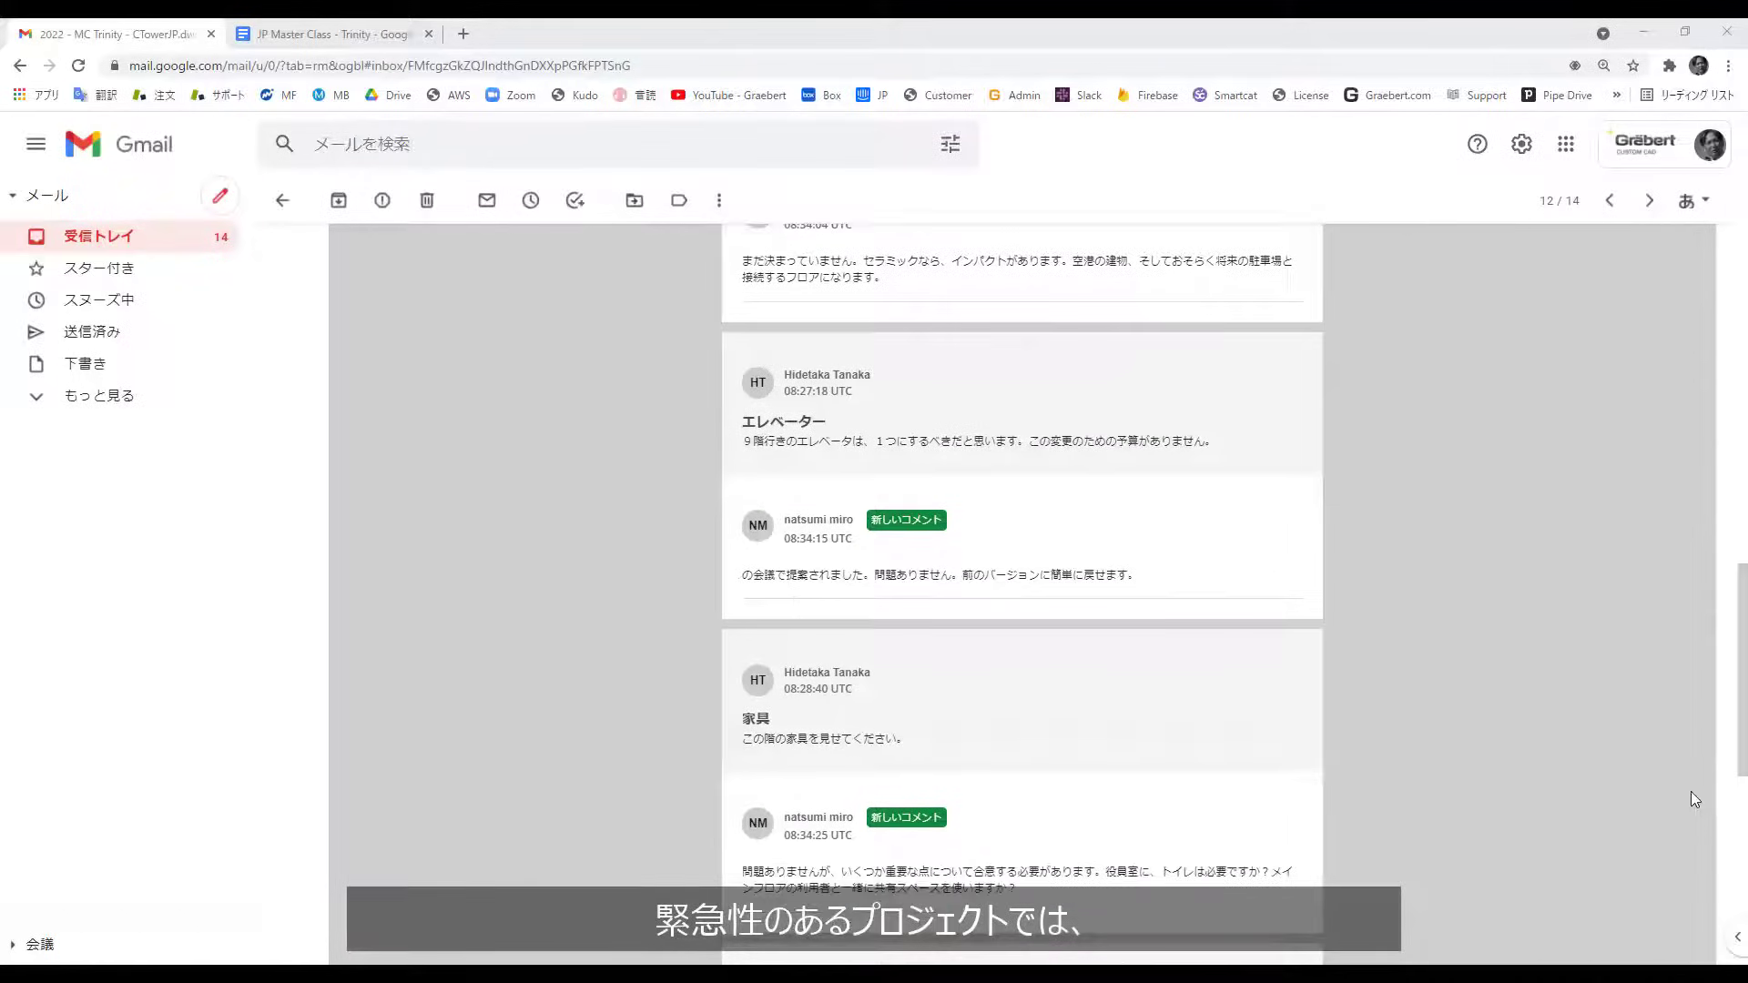
scroll(1692, 792, down, 1)
scroll(1692, 792, down, 1)
scroll(1691, 790, down, 1)
scroll(1691, 791, down, 1)
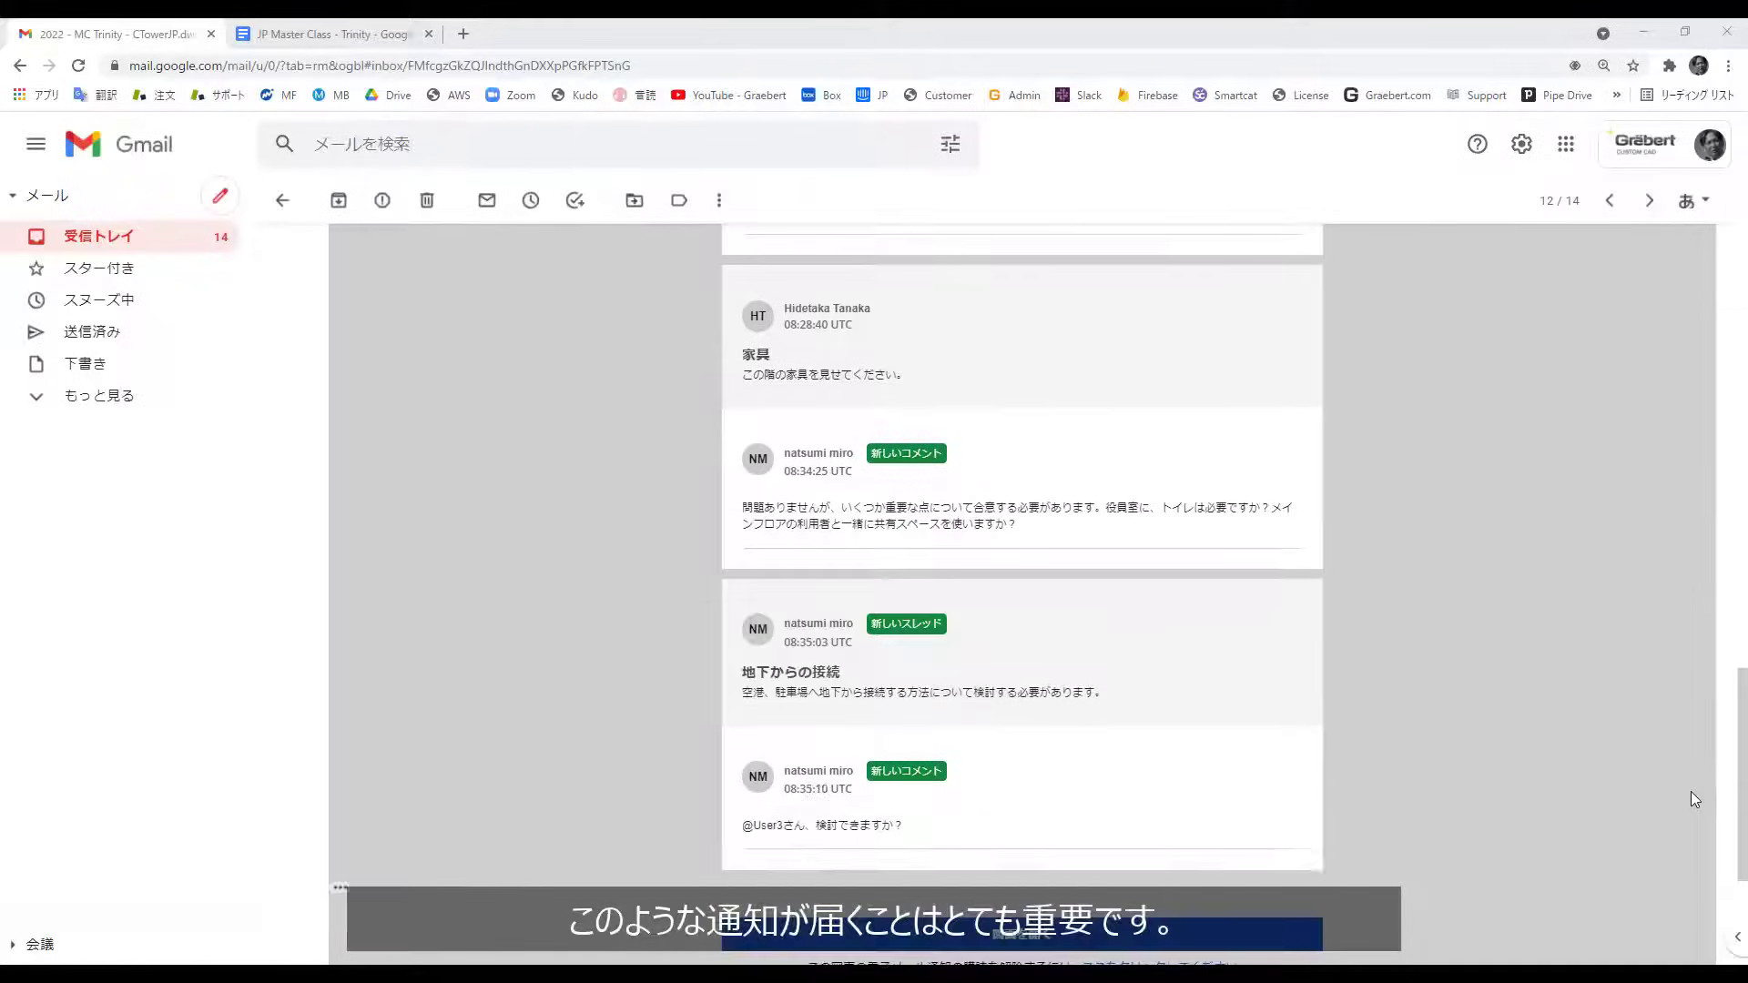
scroll(1691, 791, down, 1)
scroll(1691, 790, down, 1)
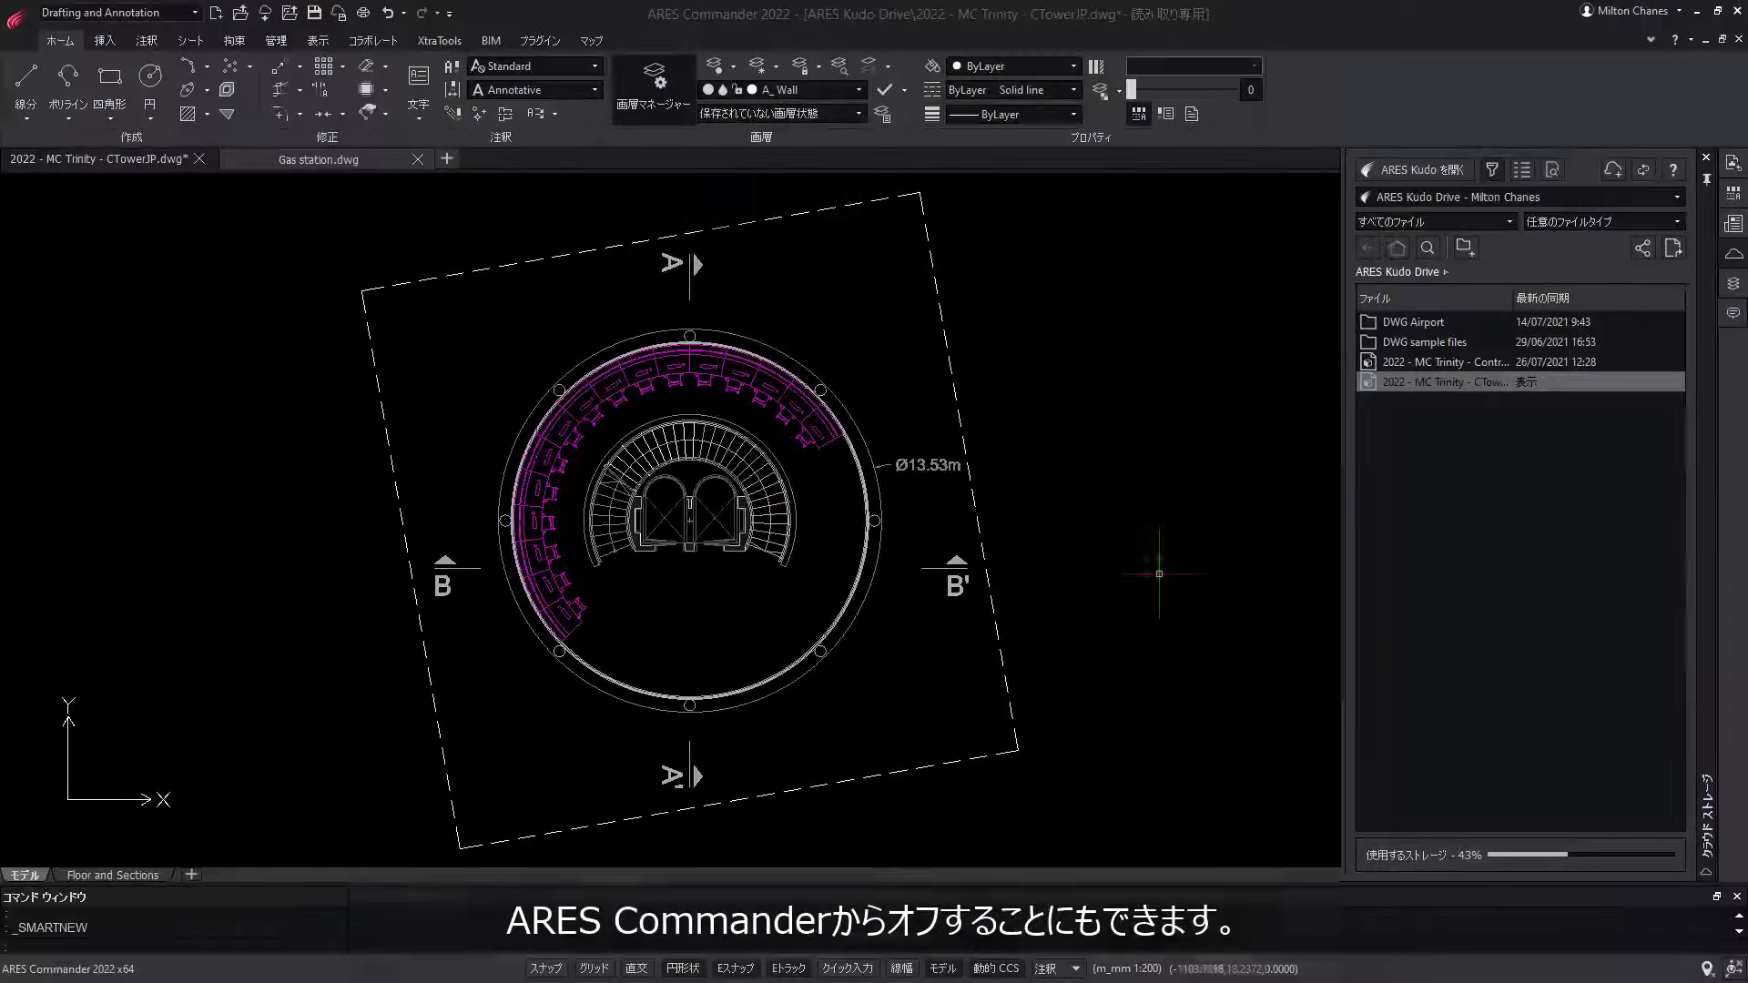
click(1428, 382)
right_click(1428, 382)
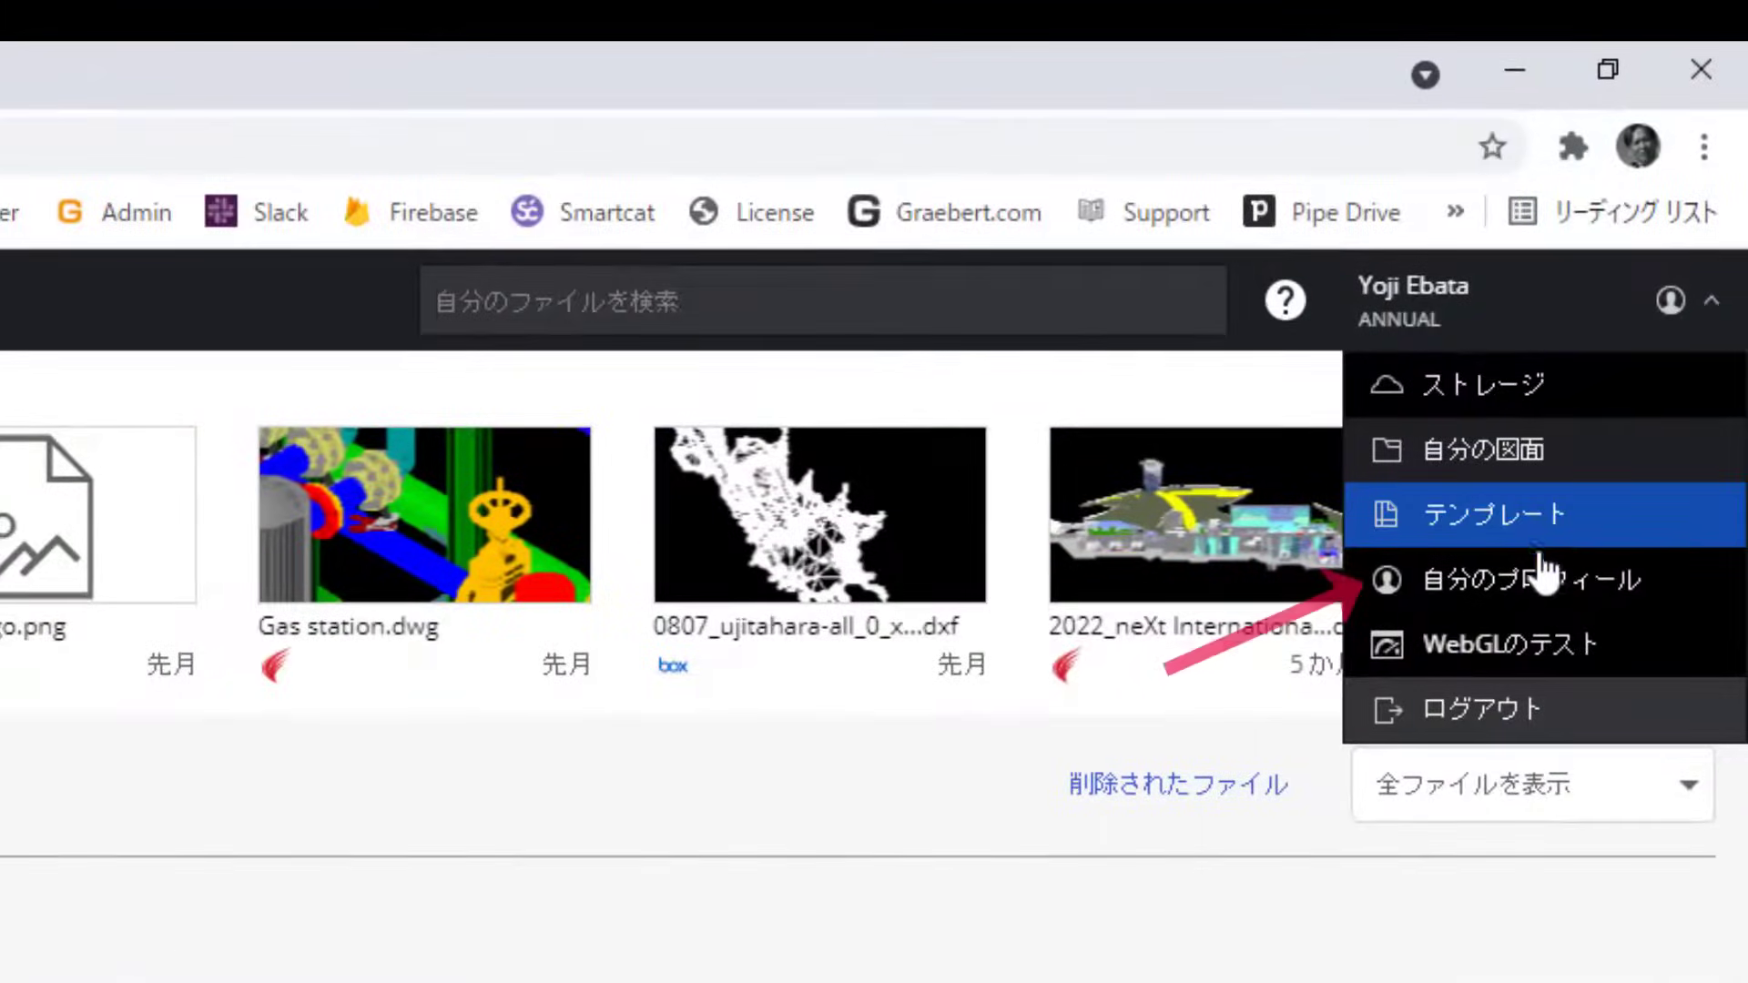
Set the profile's e-mail notification frequency to 毎日 (once a day).
click(1548, 583)
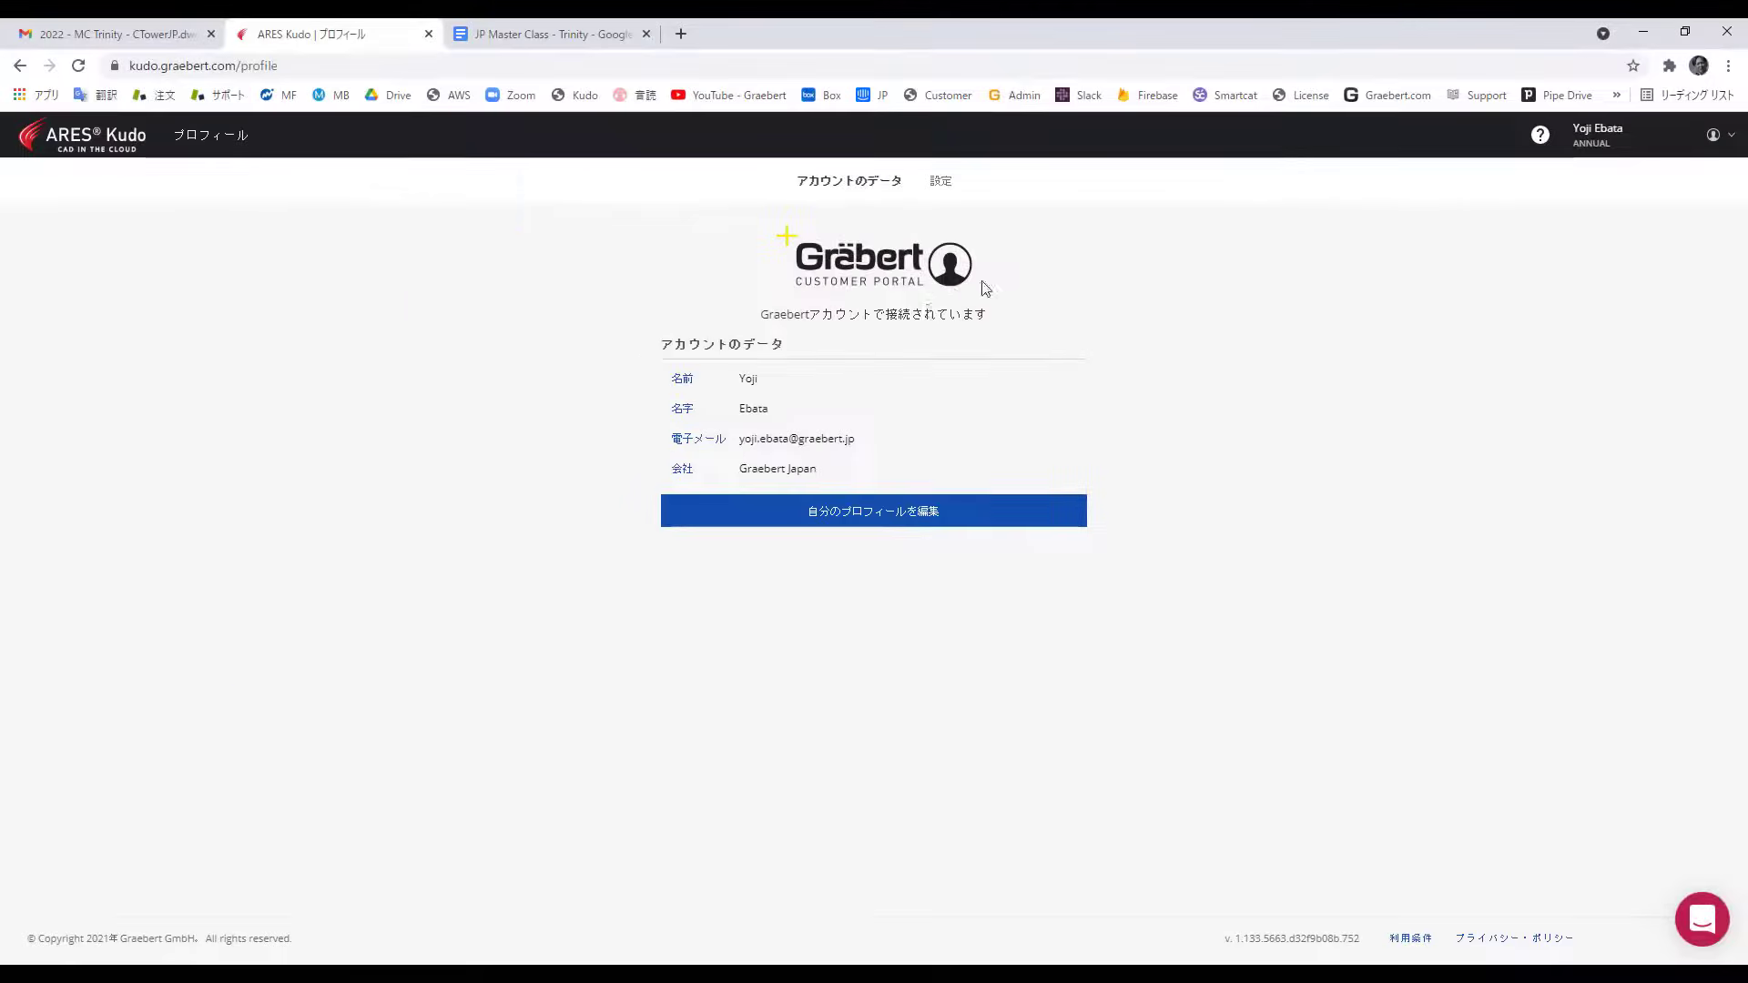
click(938, 182)
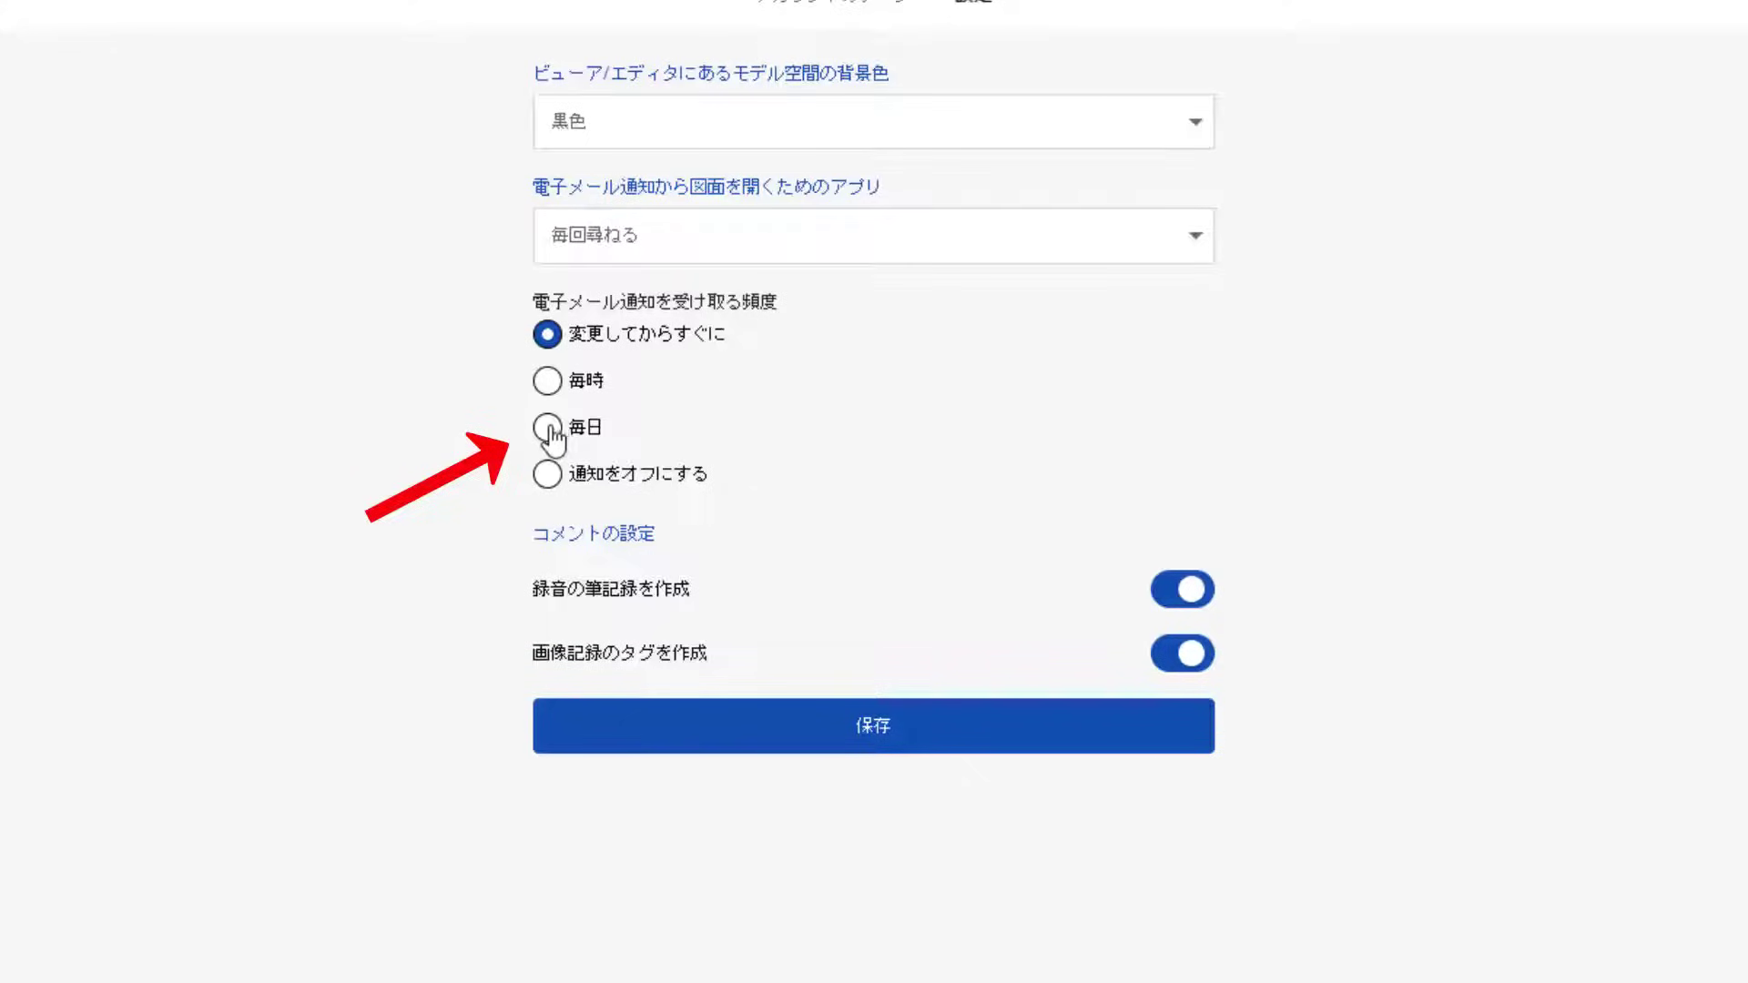
click(549, 428)
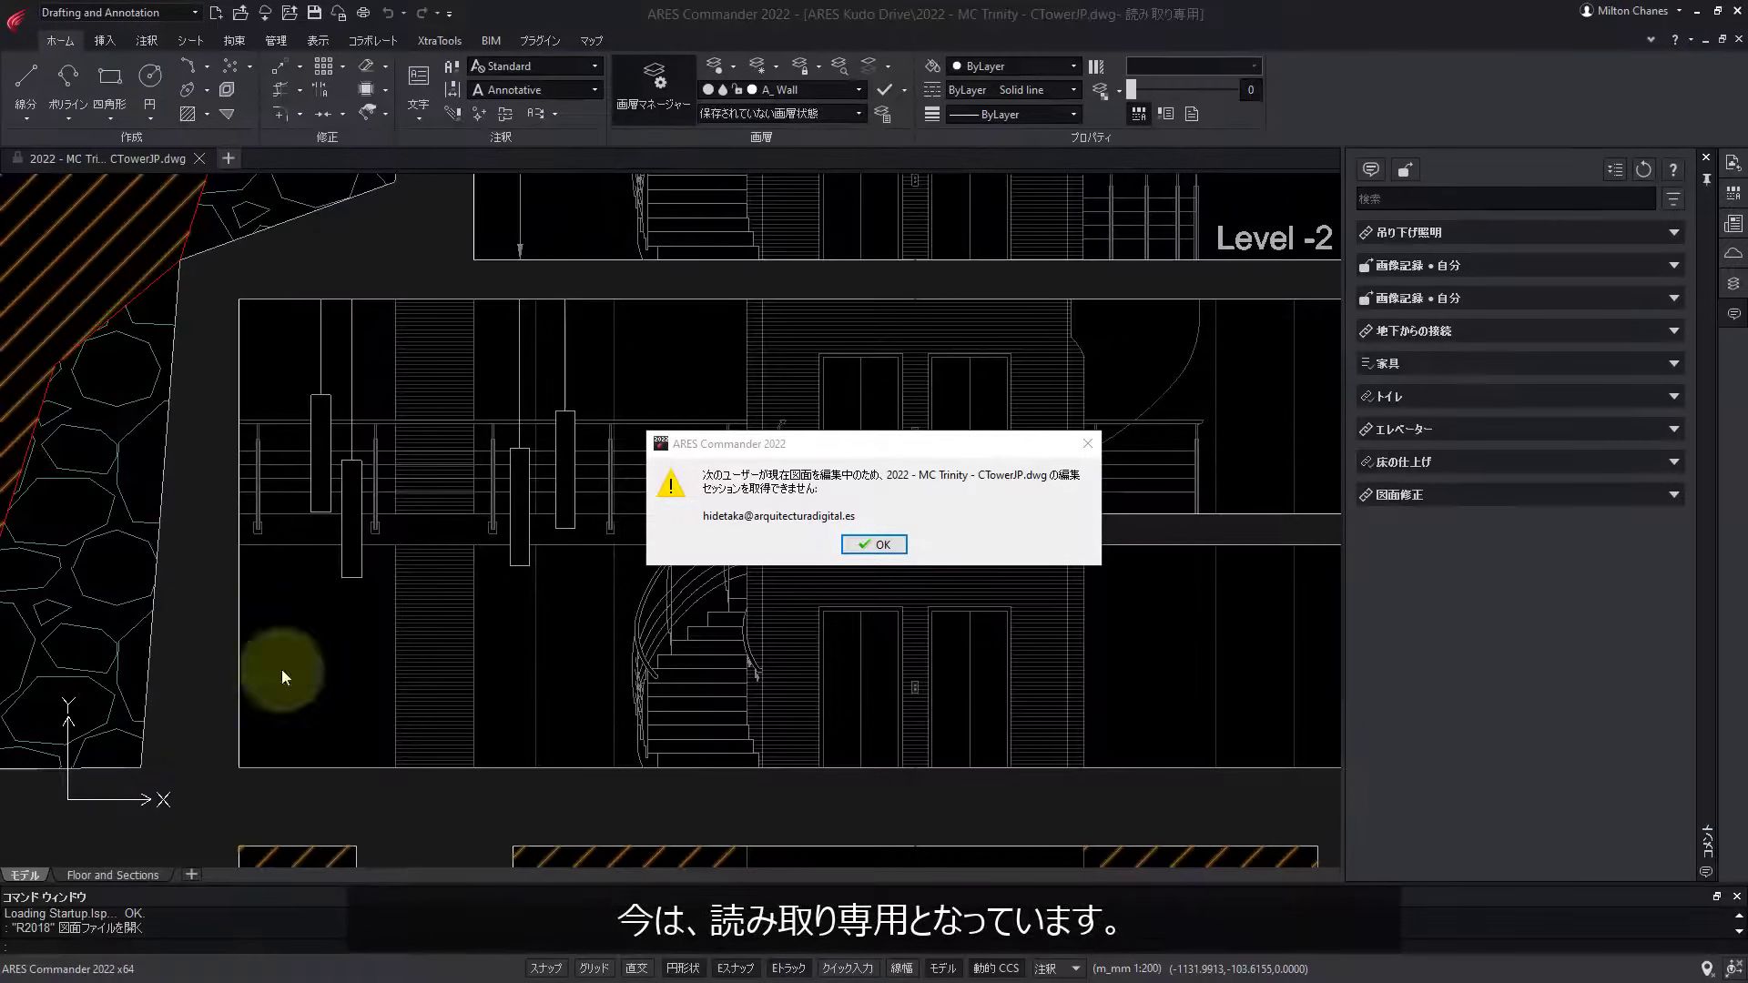
Dismiss the read-only warning, zoom to the 吊り下げ照明 comment and mark it resolved.
click(874, 544)
click(1672, 233)
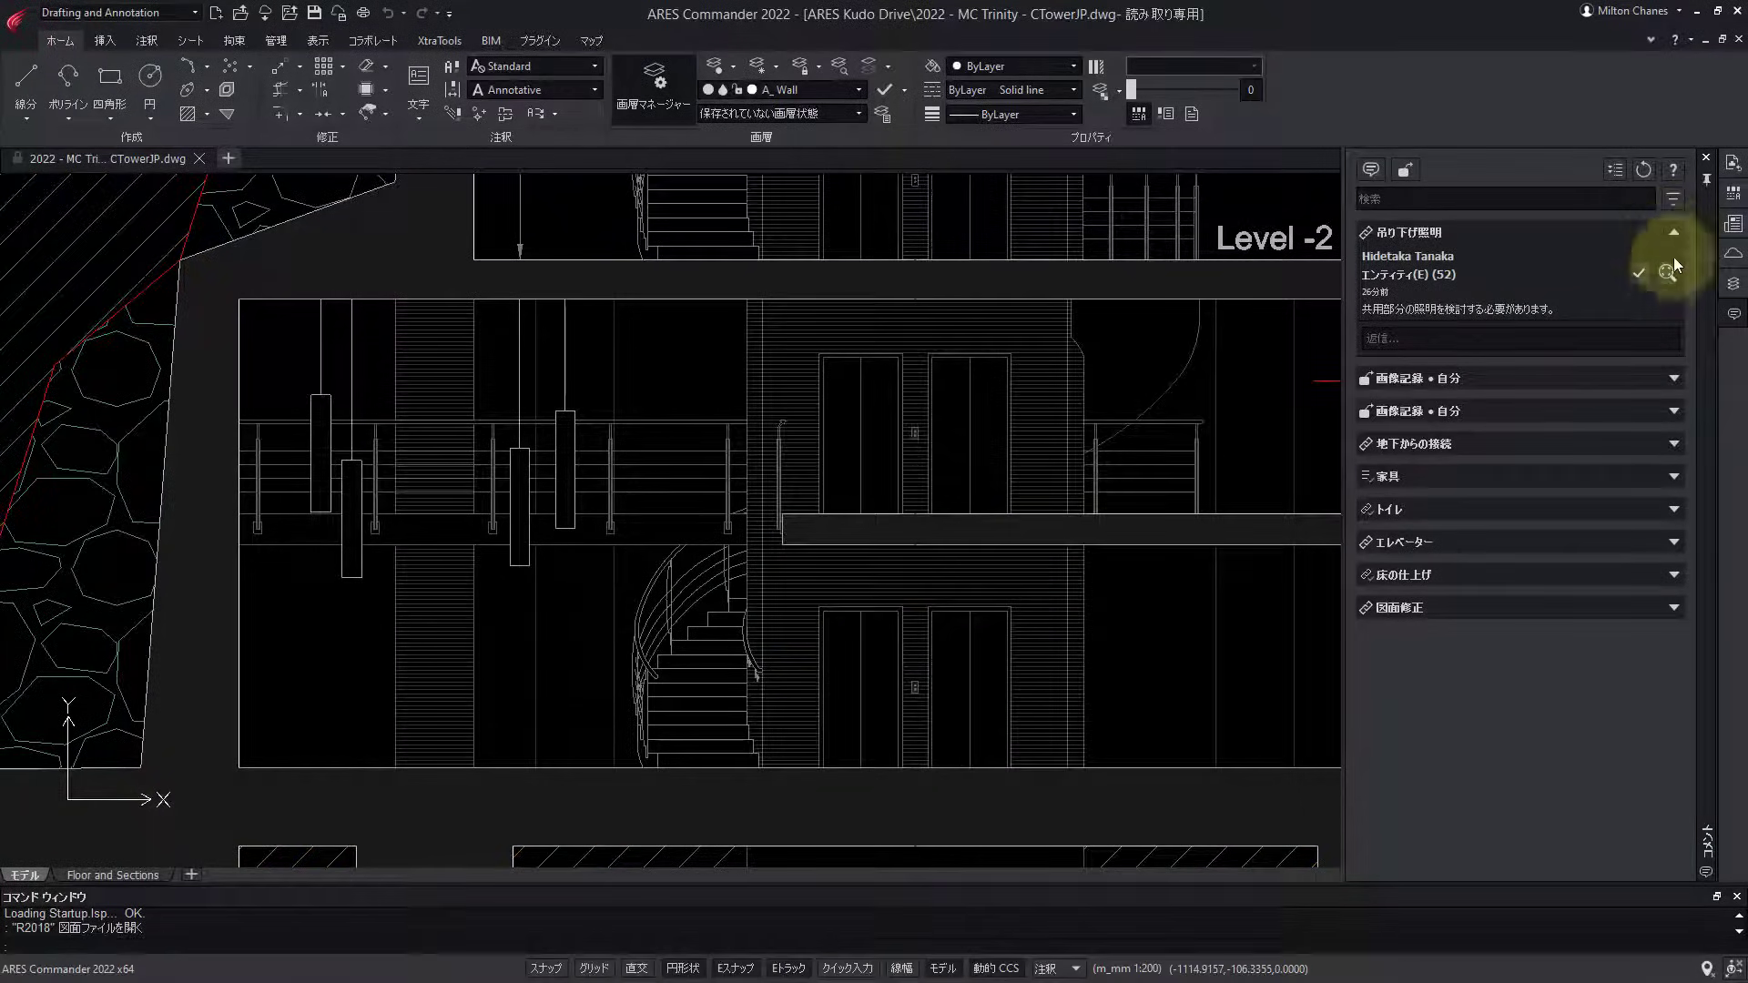
click(1667, 272)
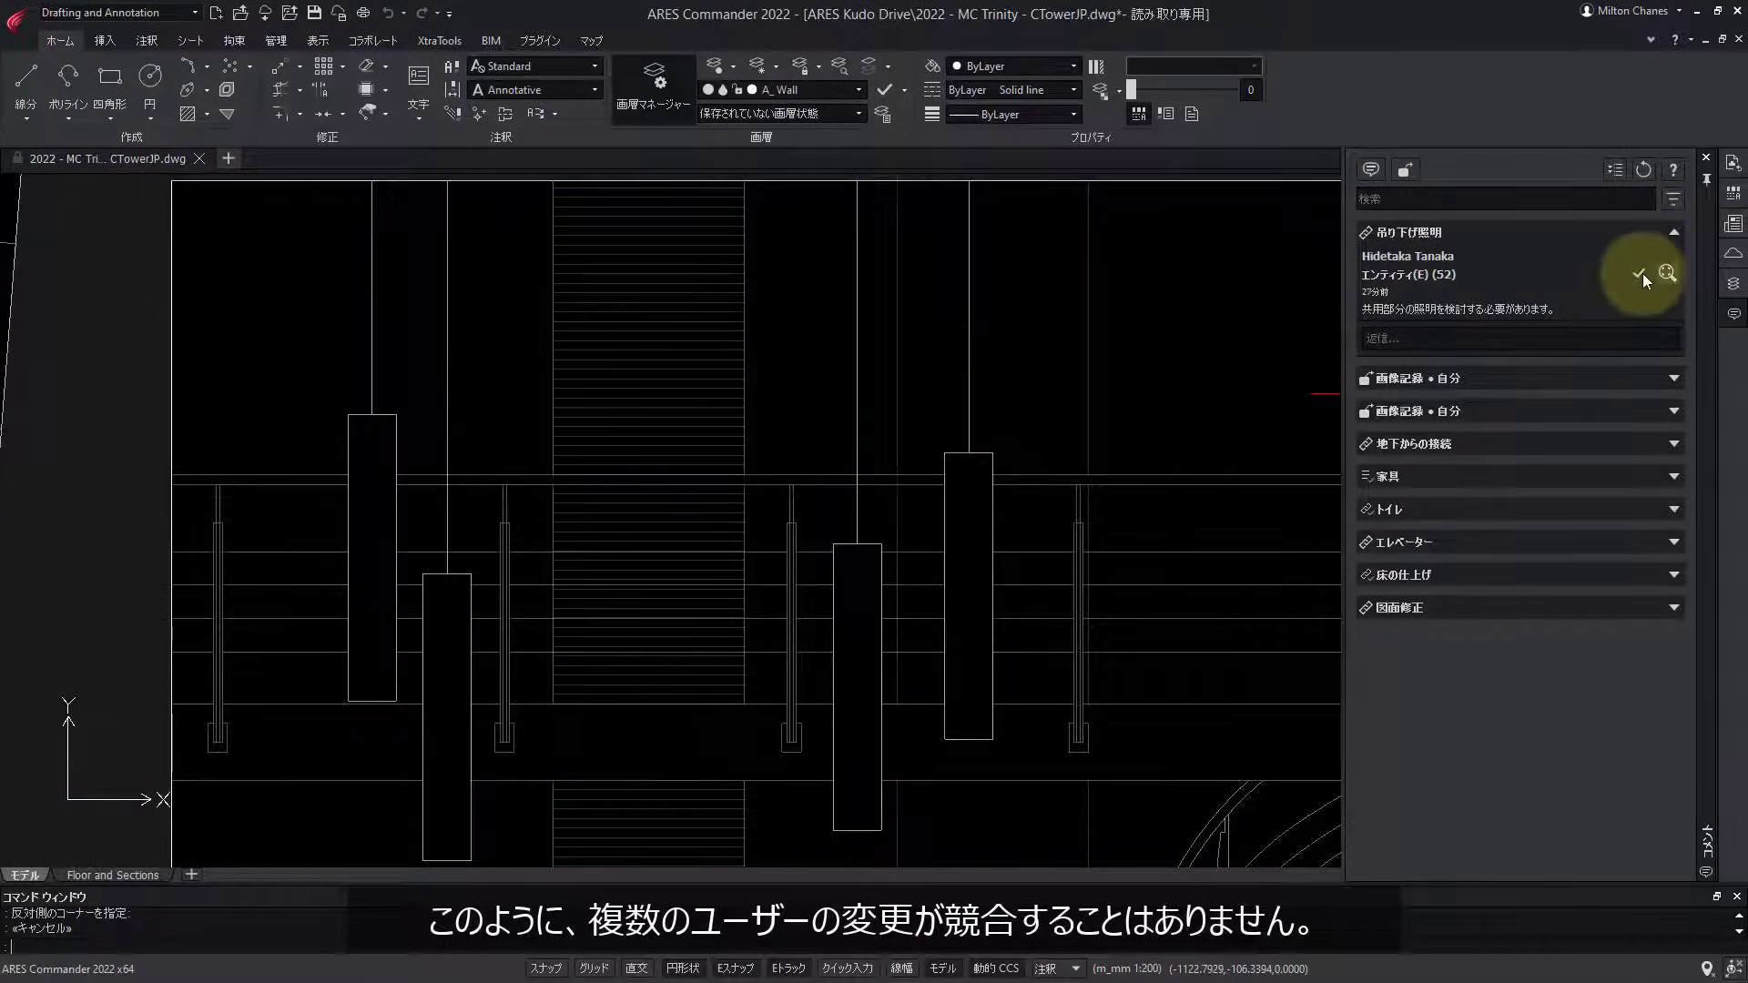
click(1641, 273)
Review the photo image record near PR, viewing both of its images.
click(1676, 380)
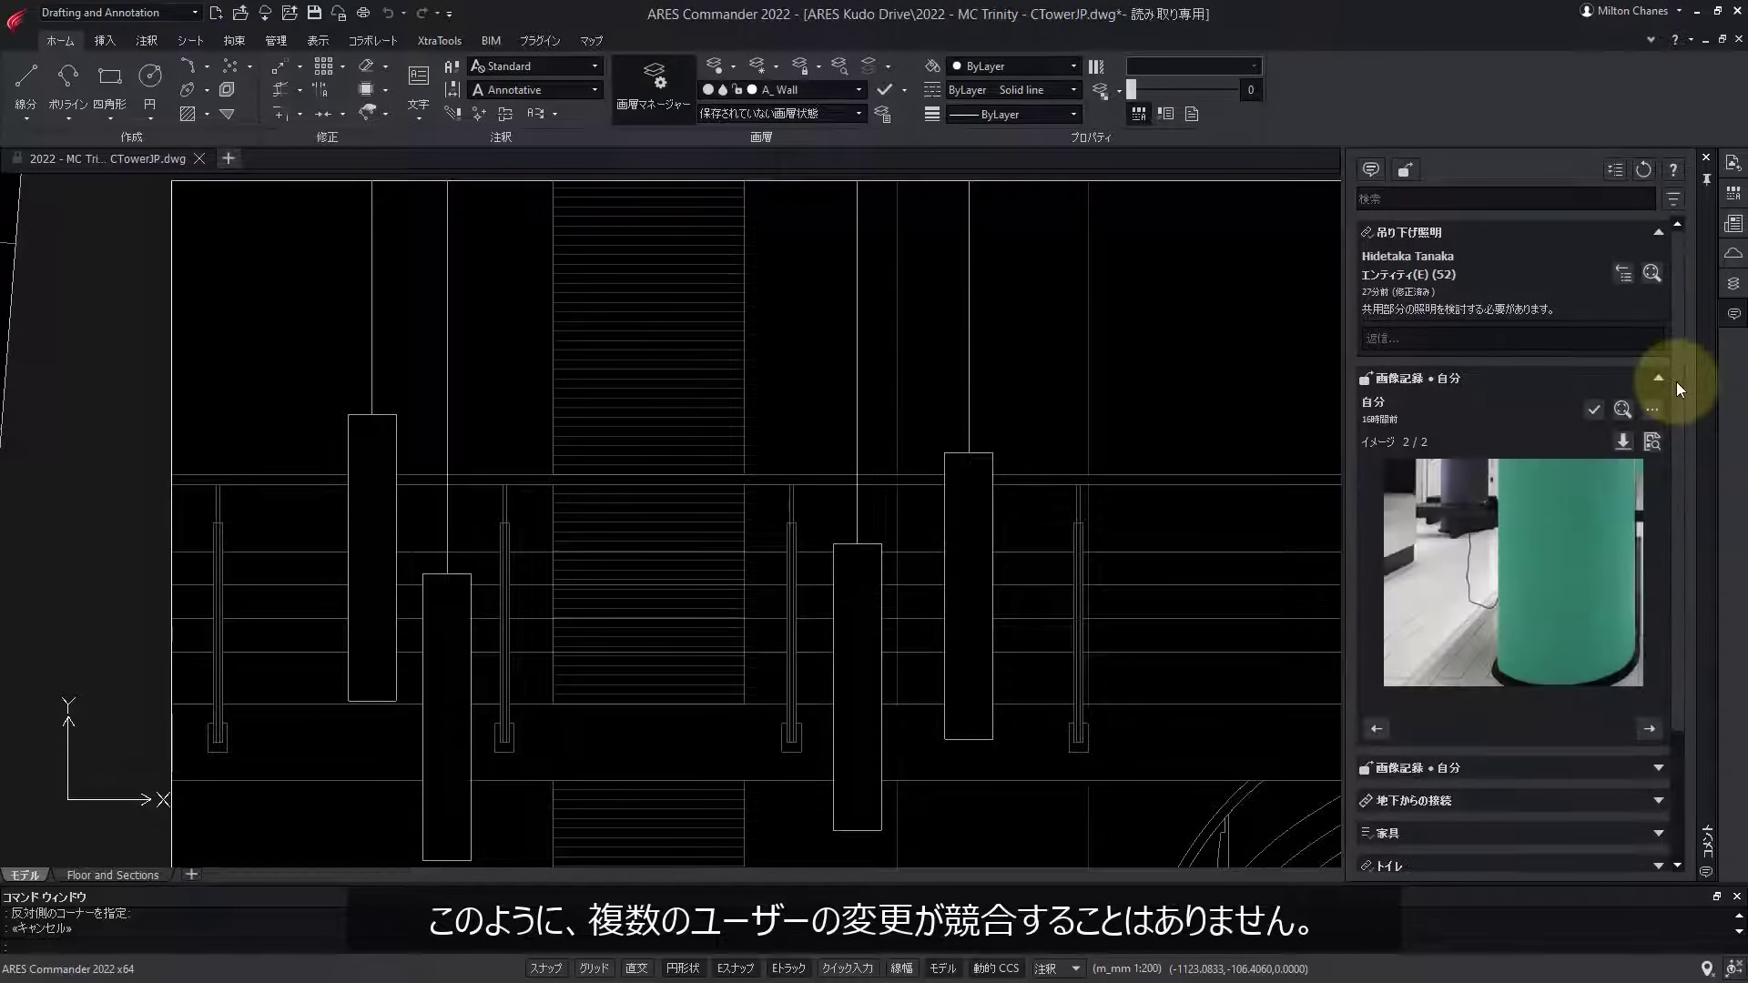
click(1622, 409)
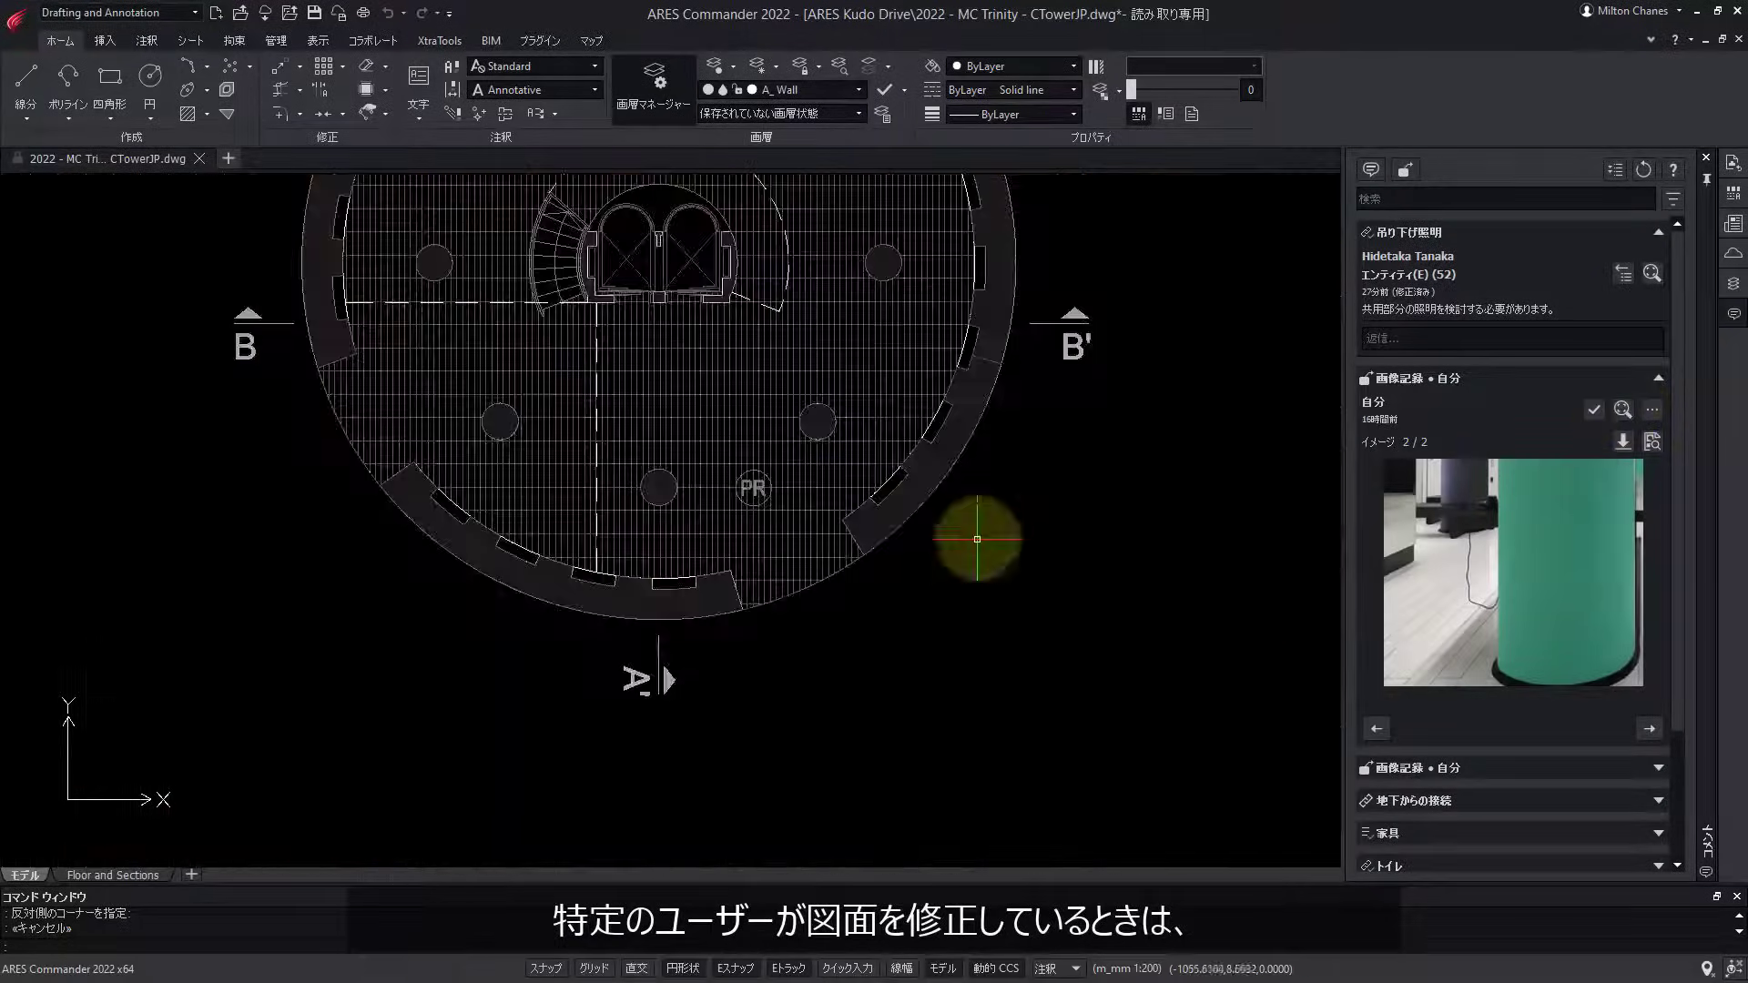
click(1645, 728)
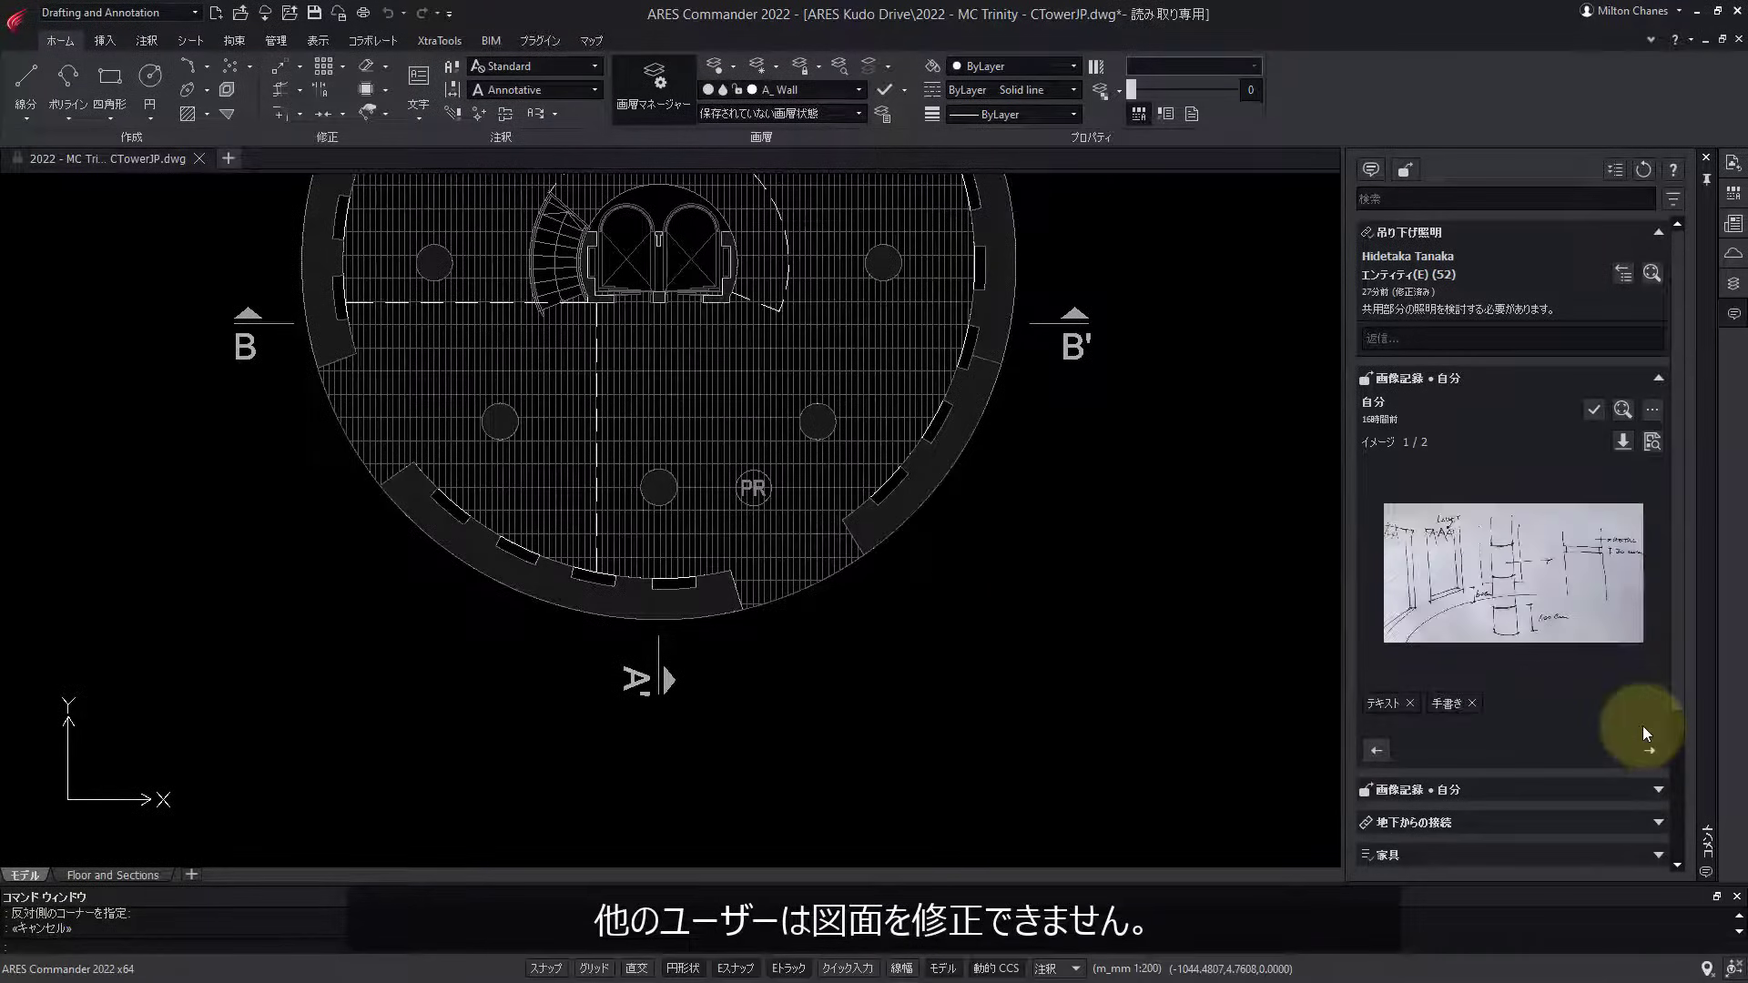
click(1380, 750)
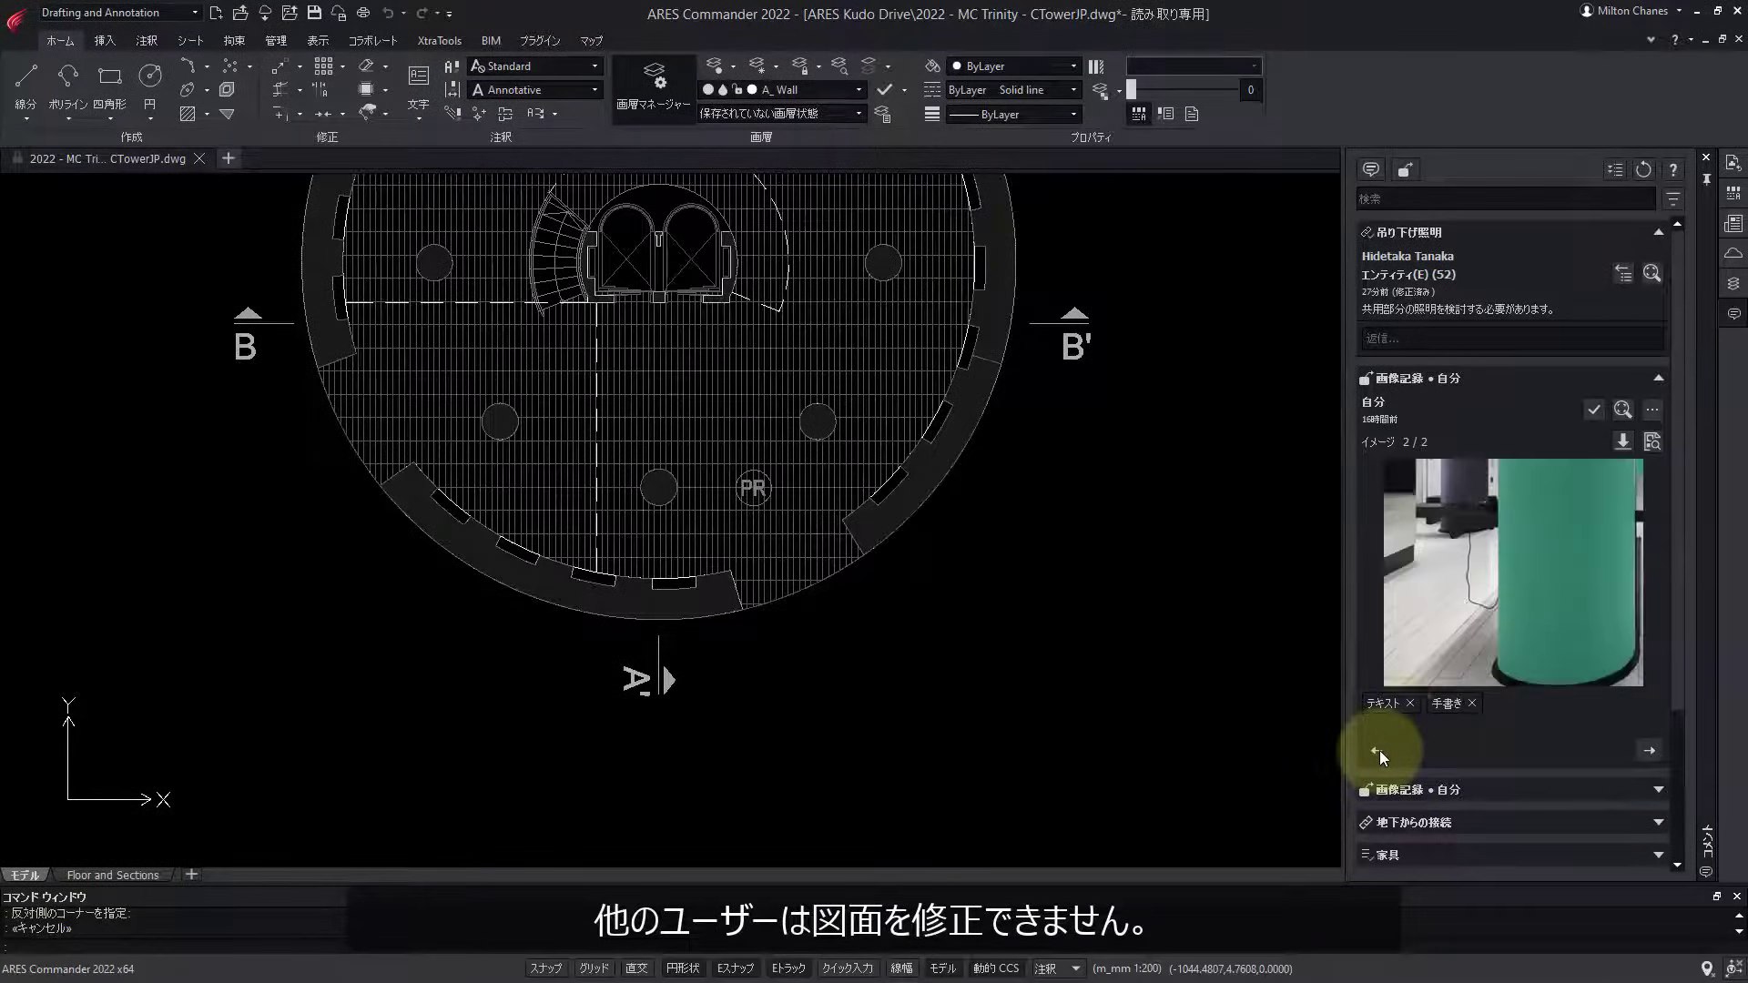
click(1592, 408)
Hide resolved comments from the comments list with the filter options.
click(1673, 198)
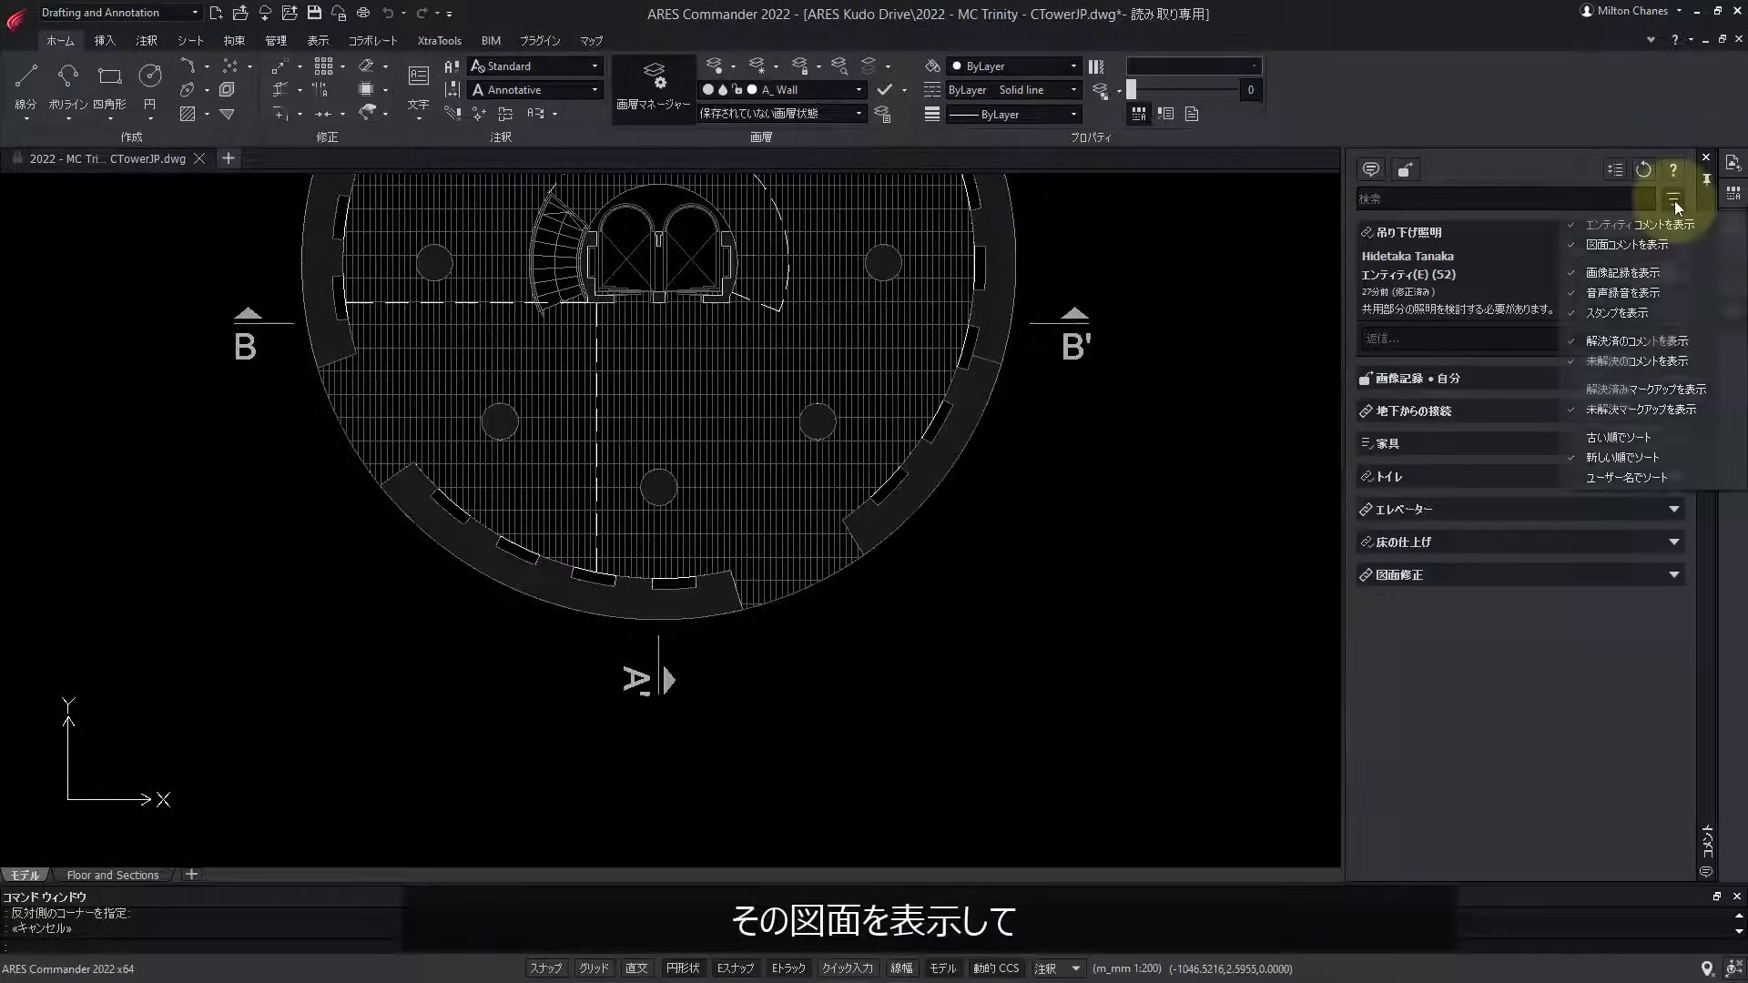
click(1680, 283)
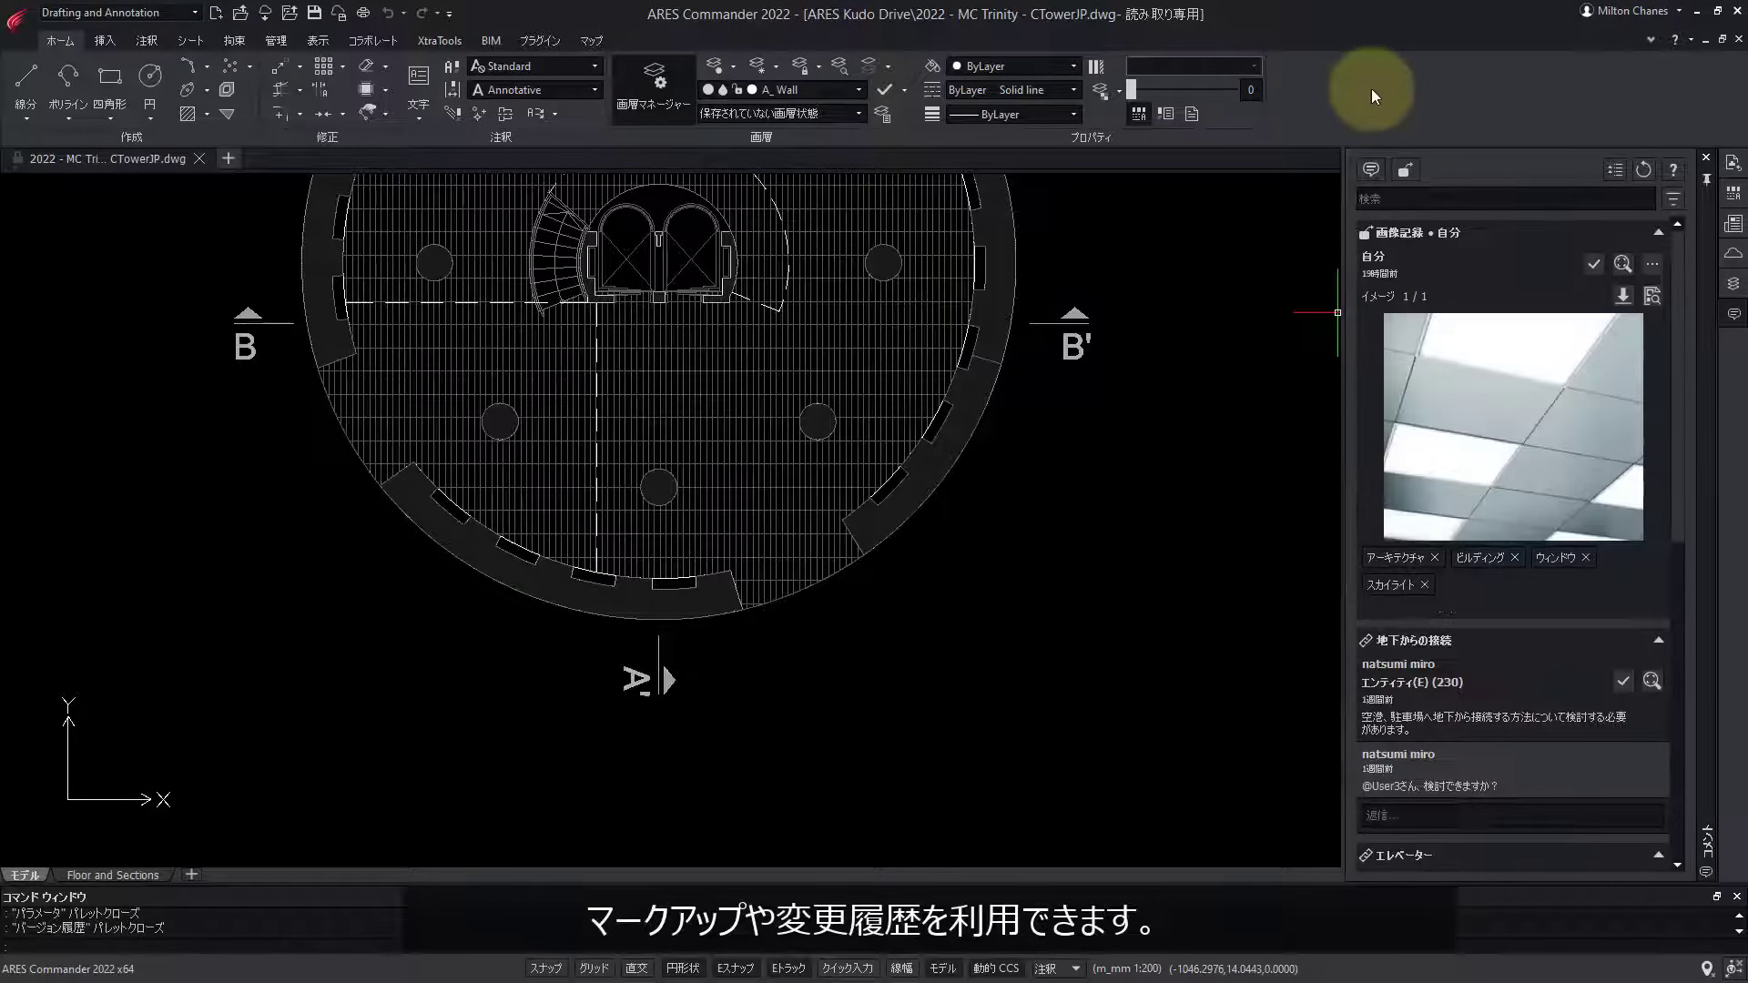
right_click(1371, 90)
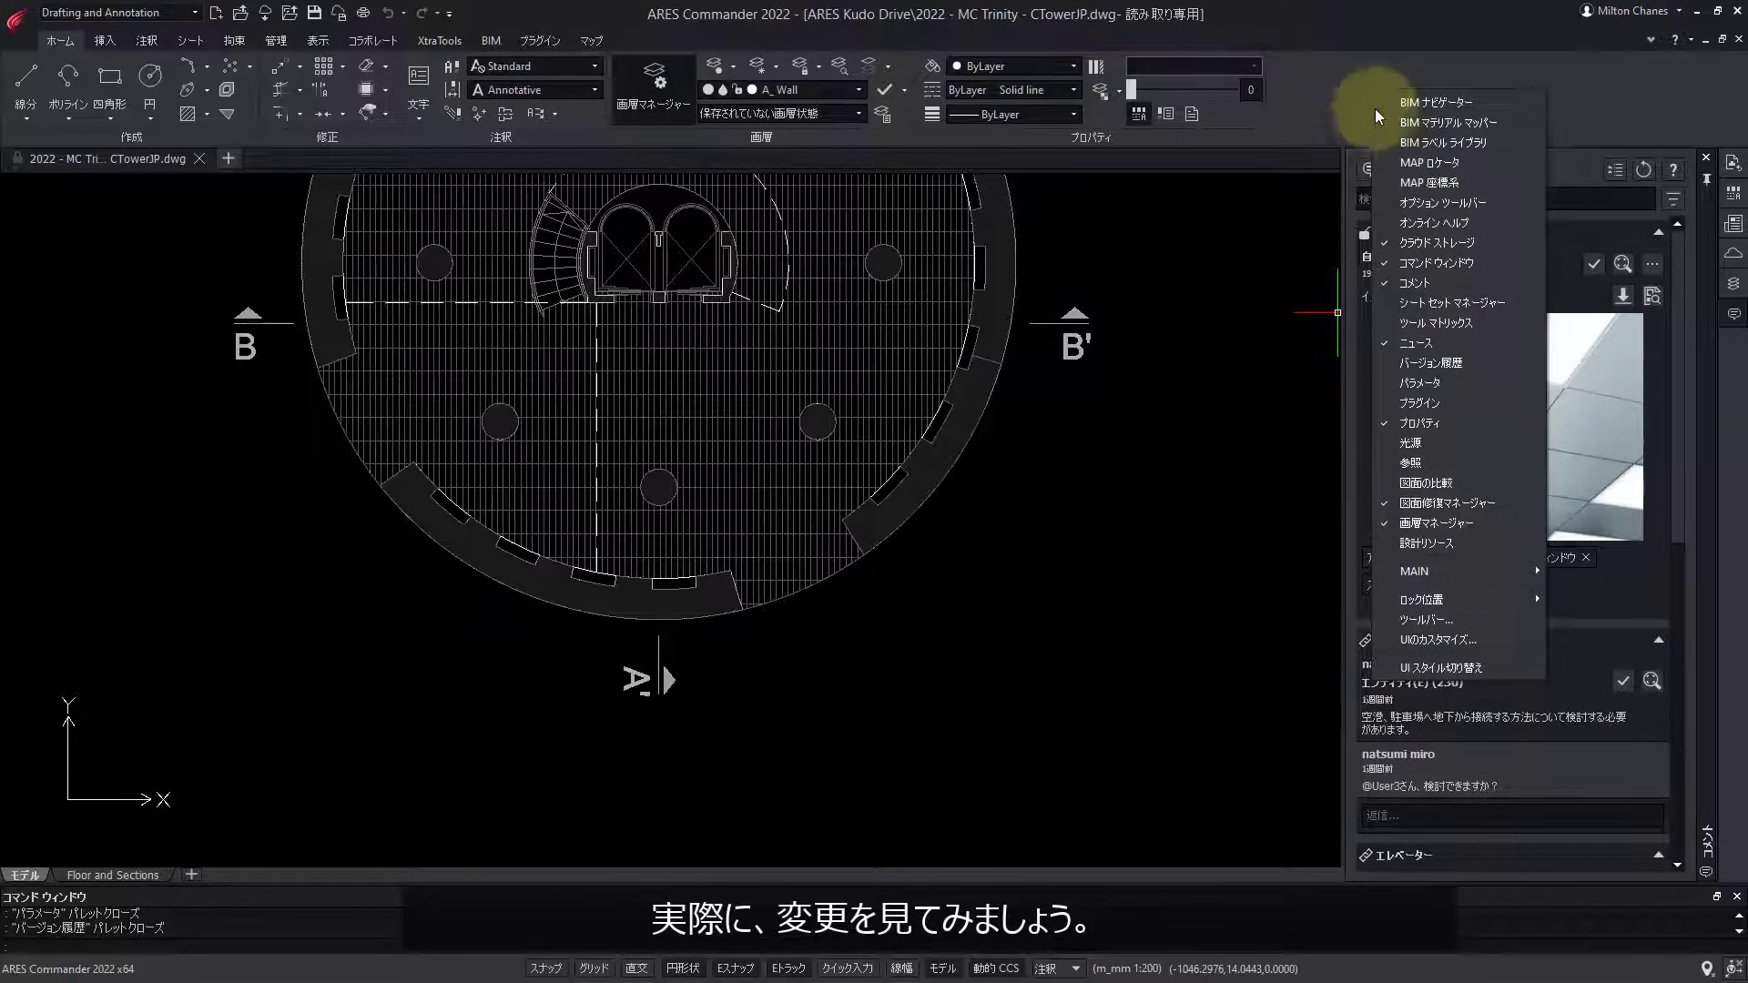
Compare yesterday's 19:03 version with the current drawing and step through the differences.
click(1466, 363)
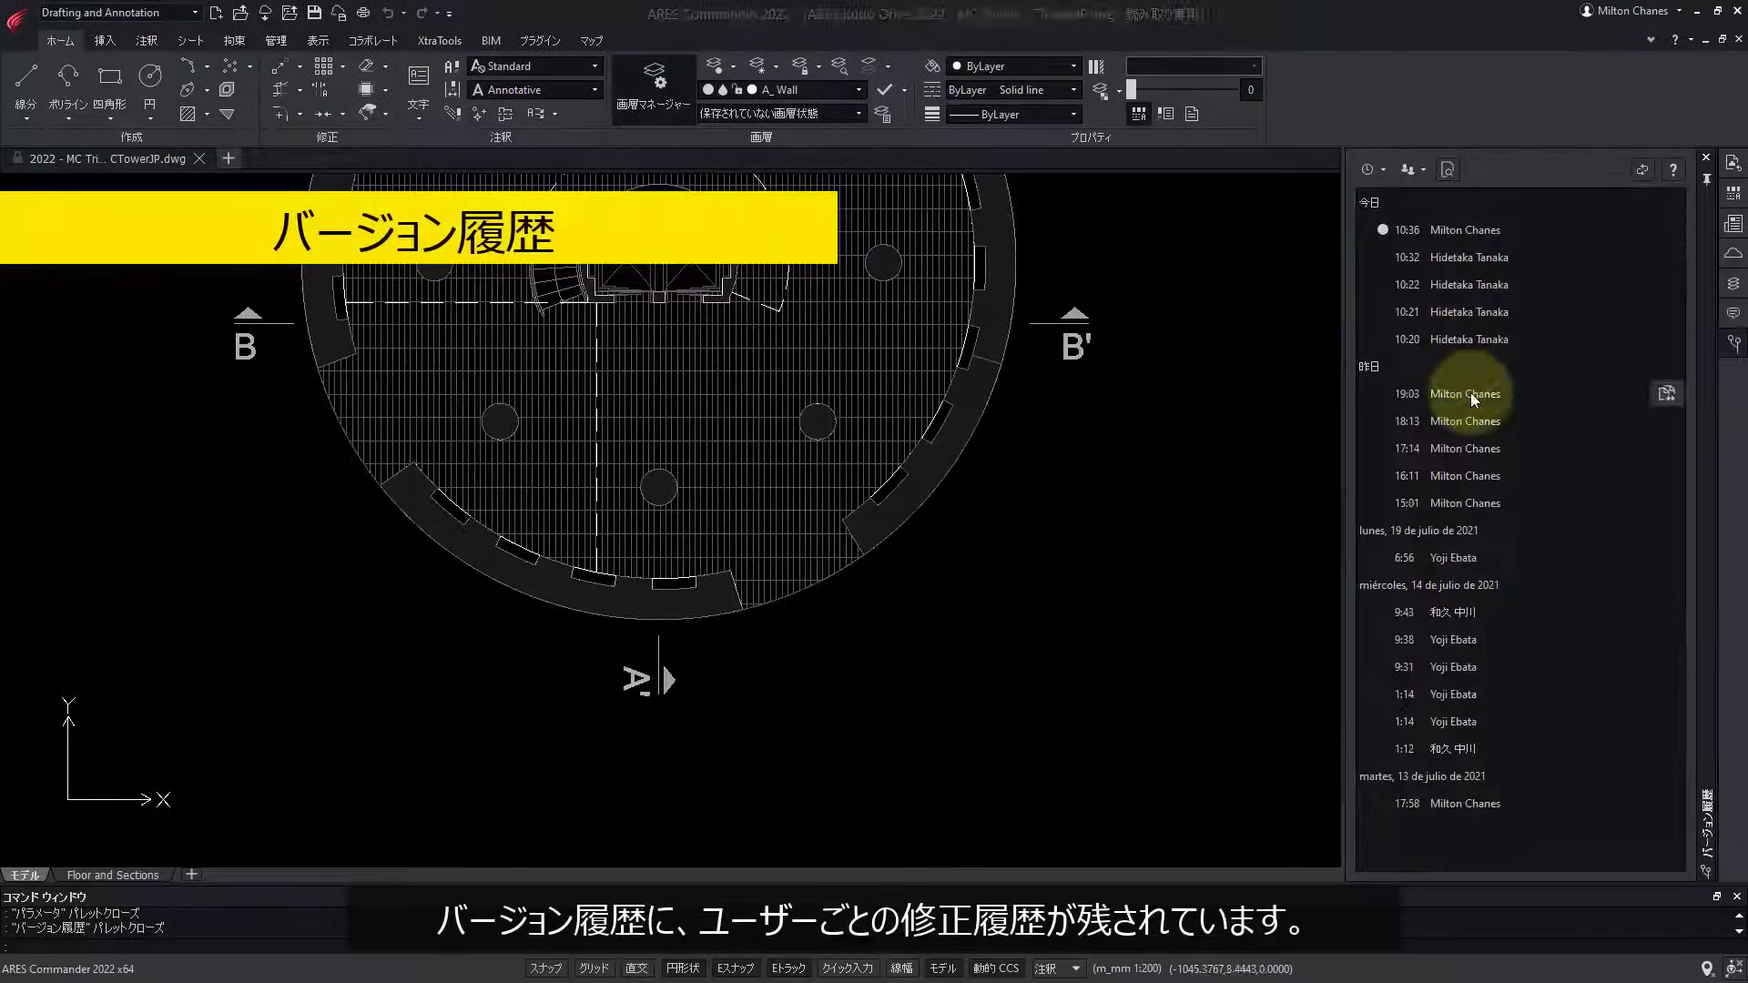
click(1471, 394)
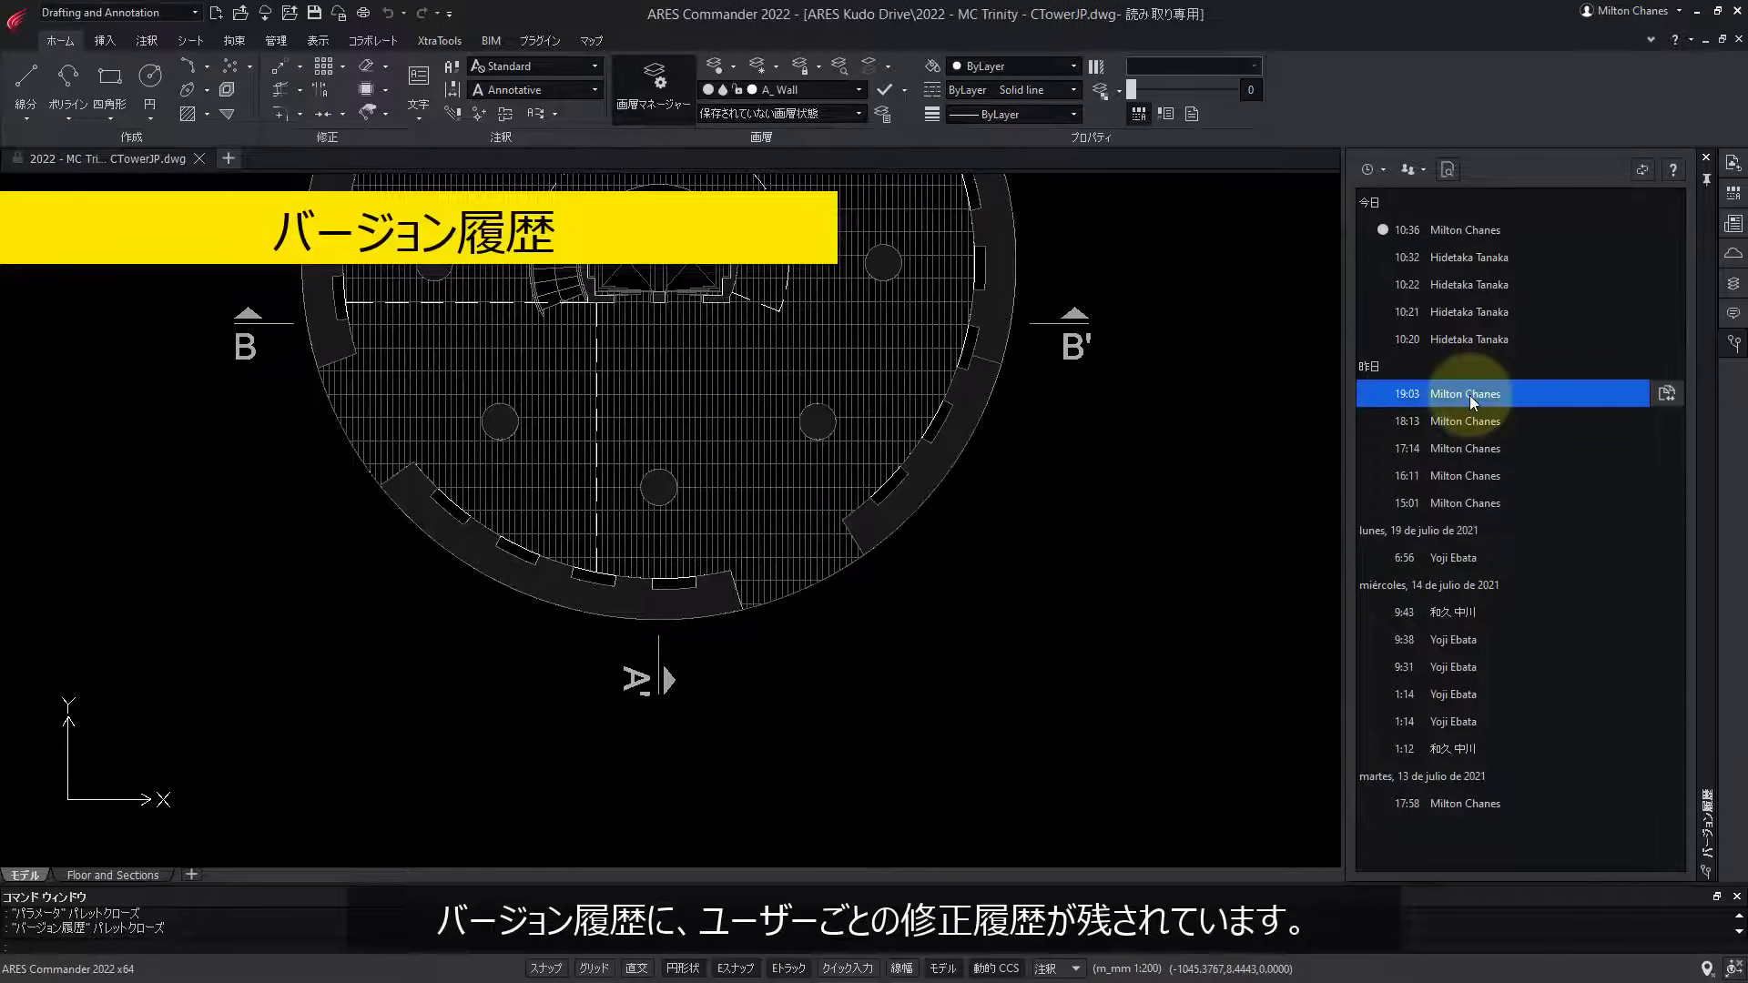
click(1665, 394)
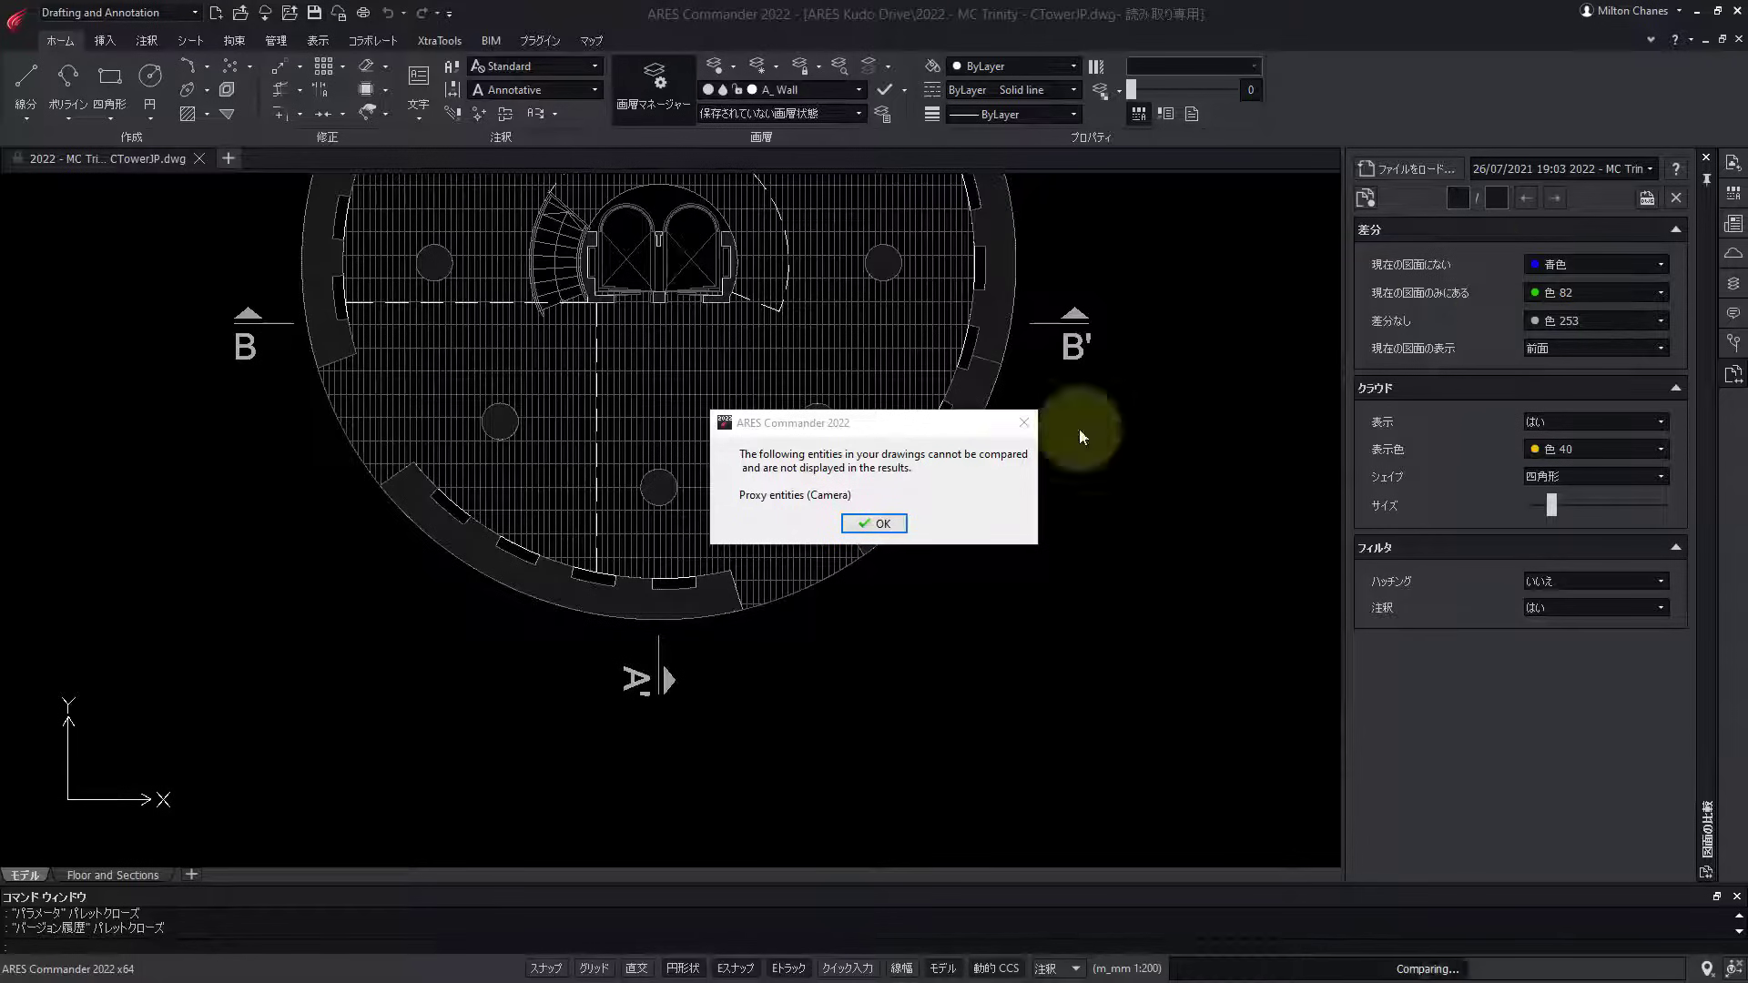
click(892, 519)
click(1556, 199)
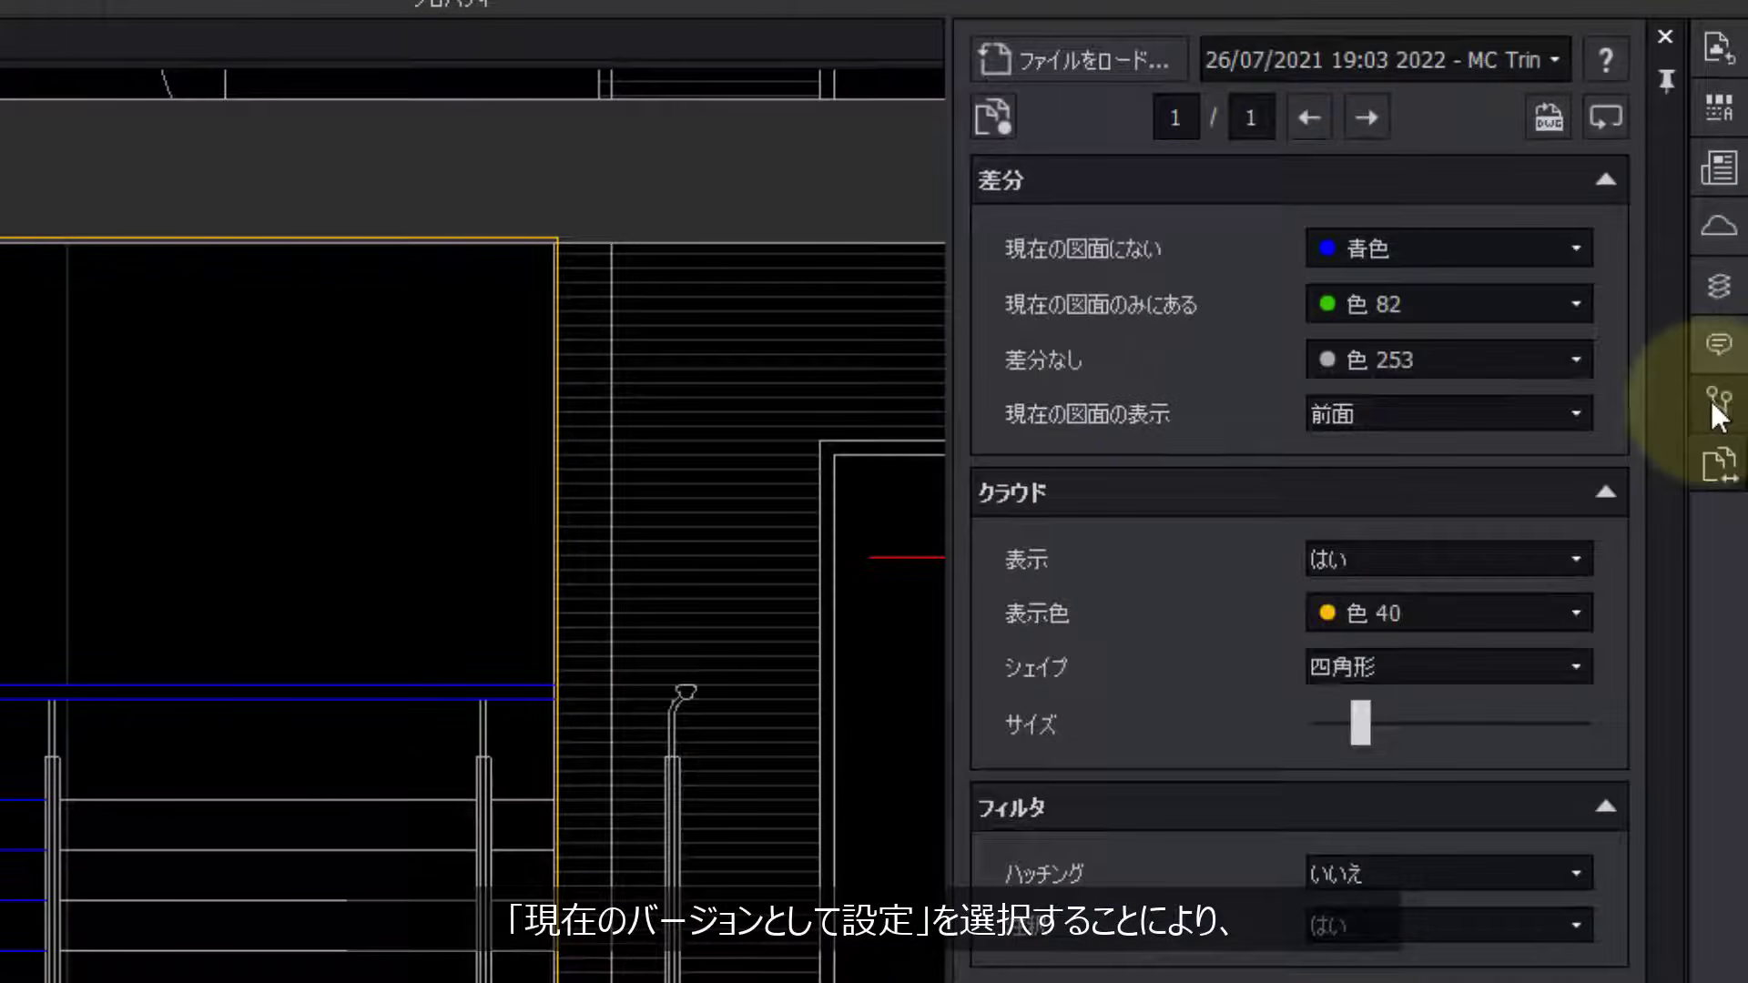
click(1712, 404)
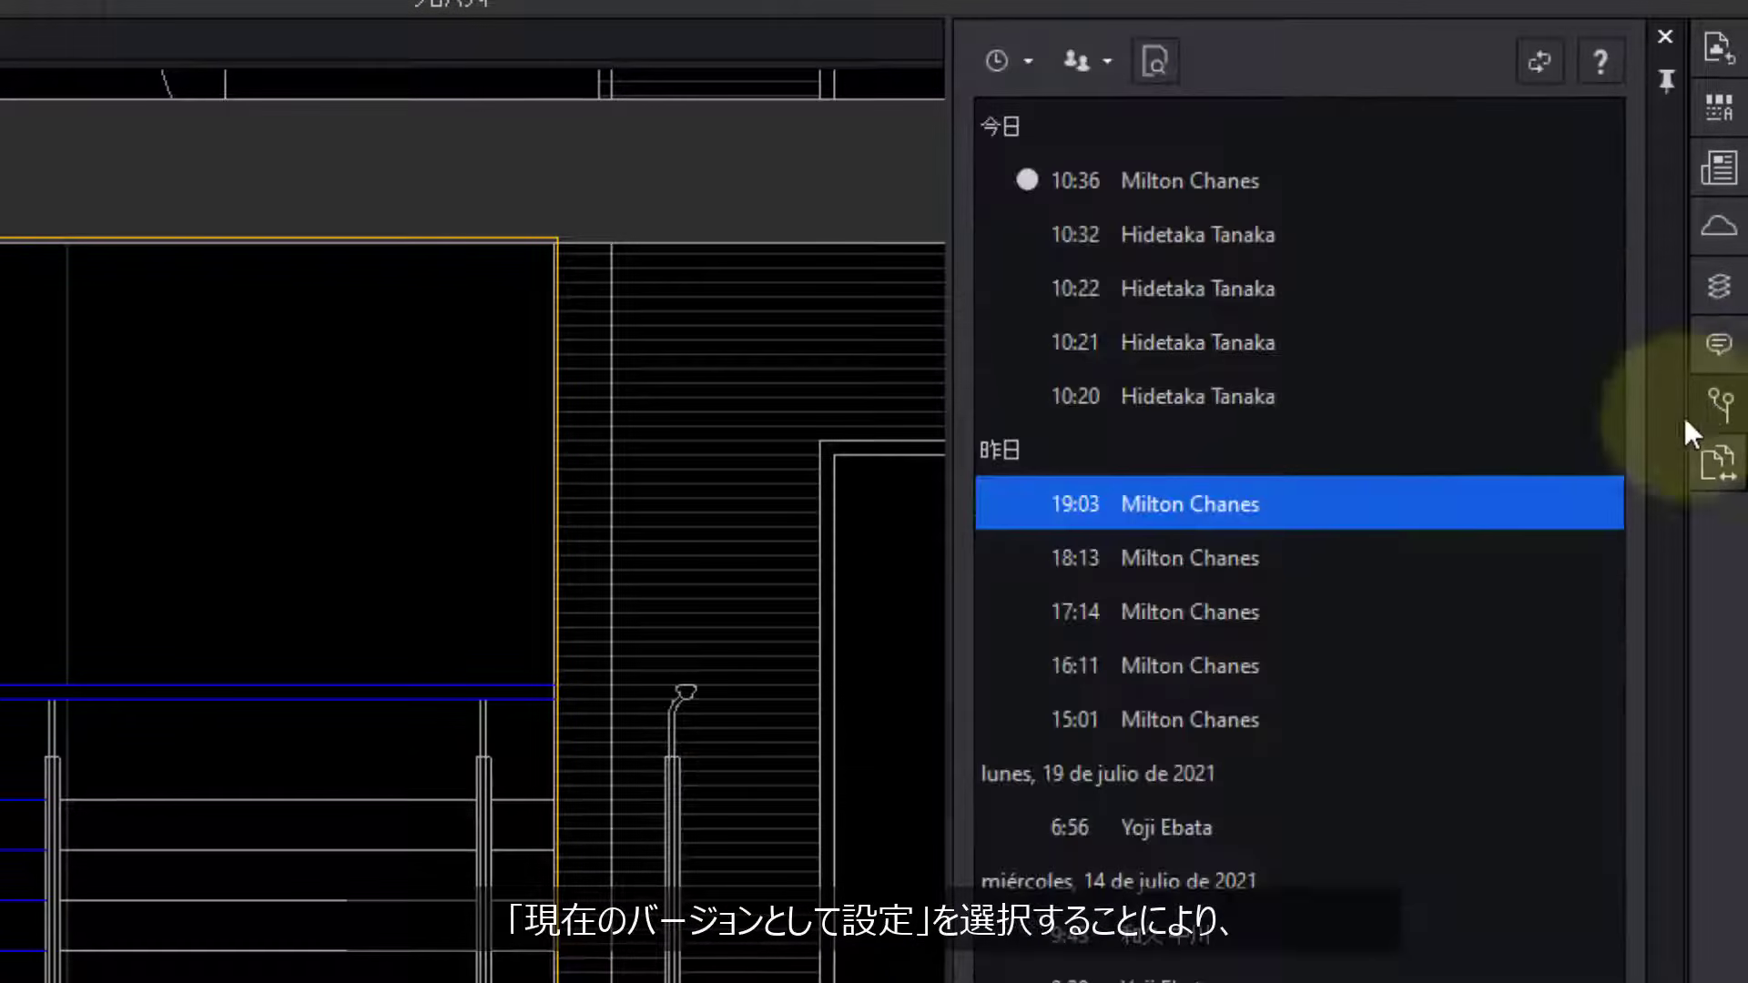
Set the 19:03 version as the current version and confirm.
right_click(1413, 514)
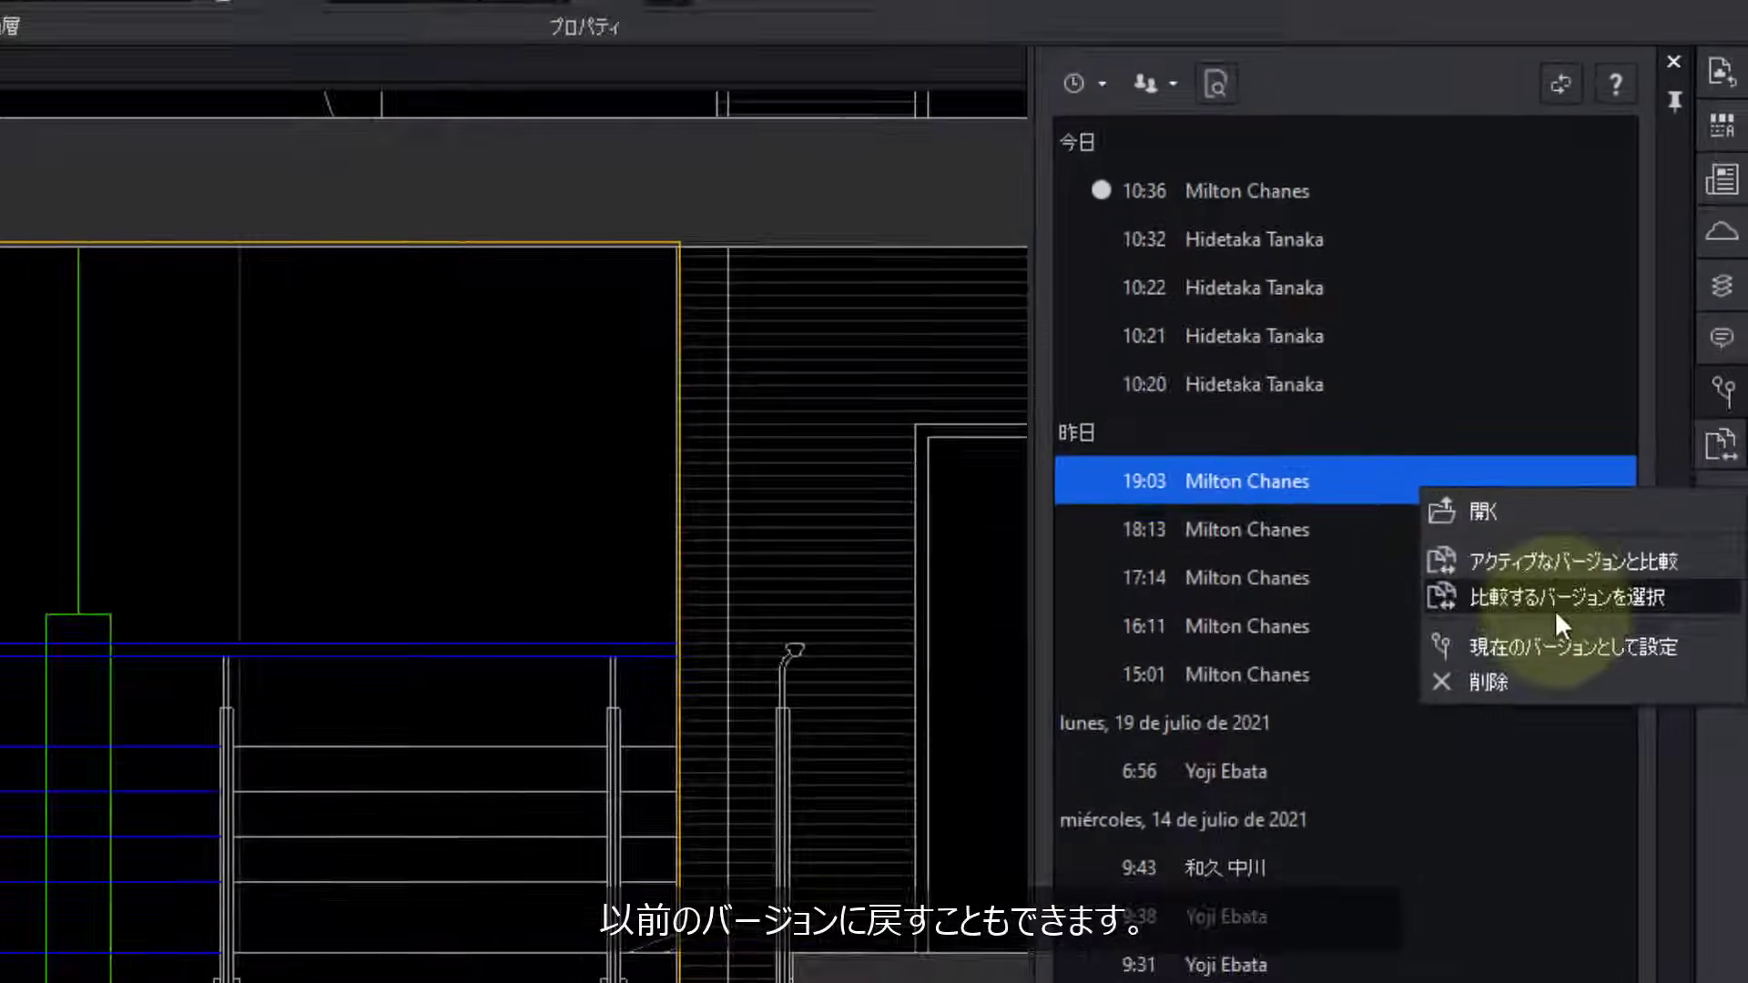
click(1553, 689)
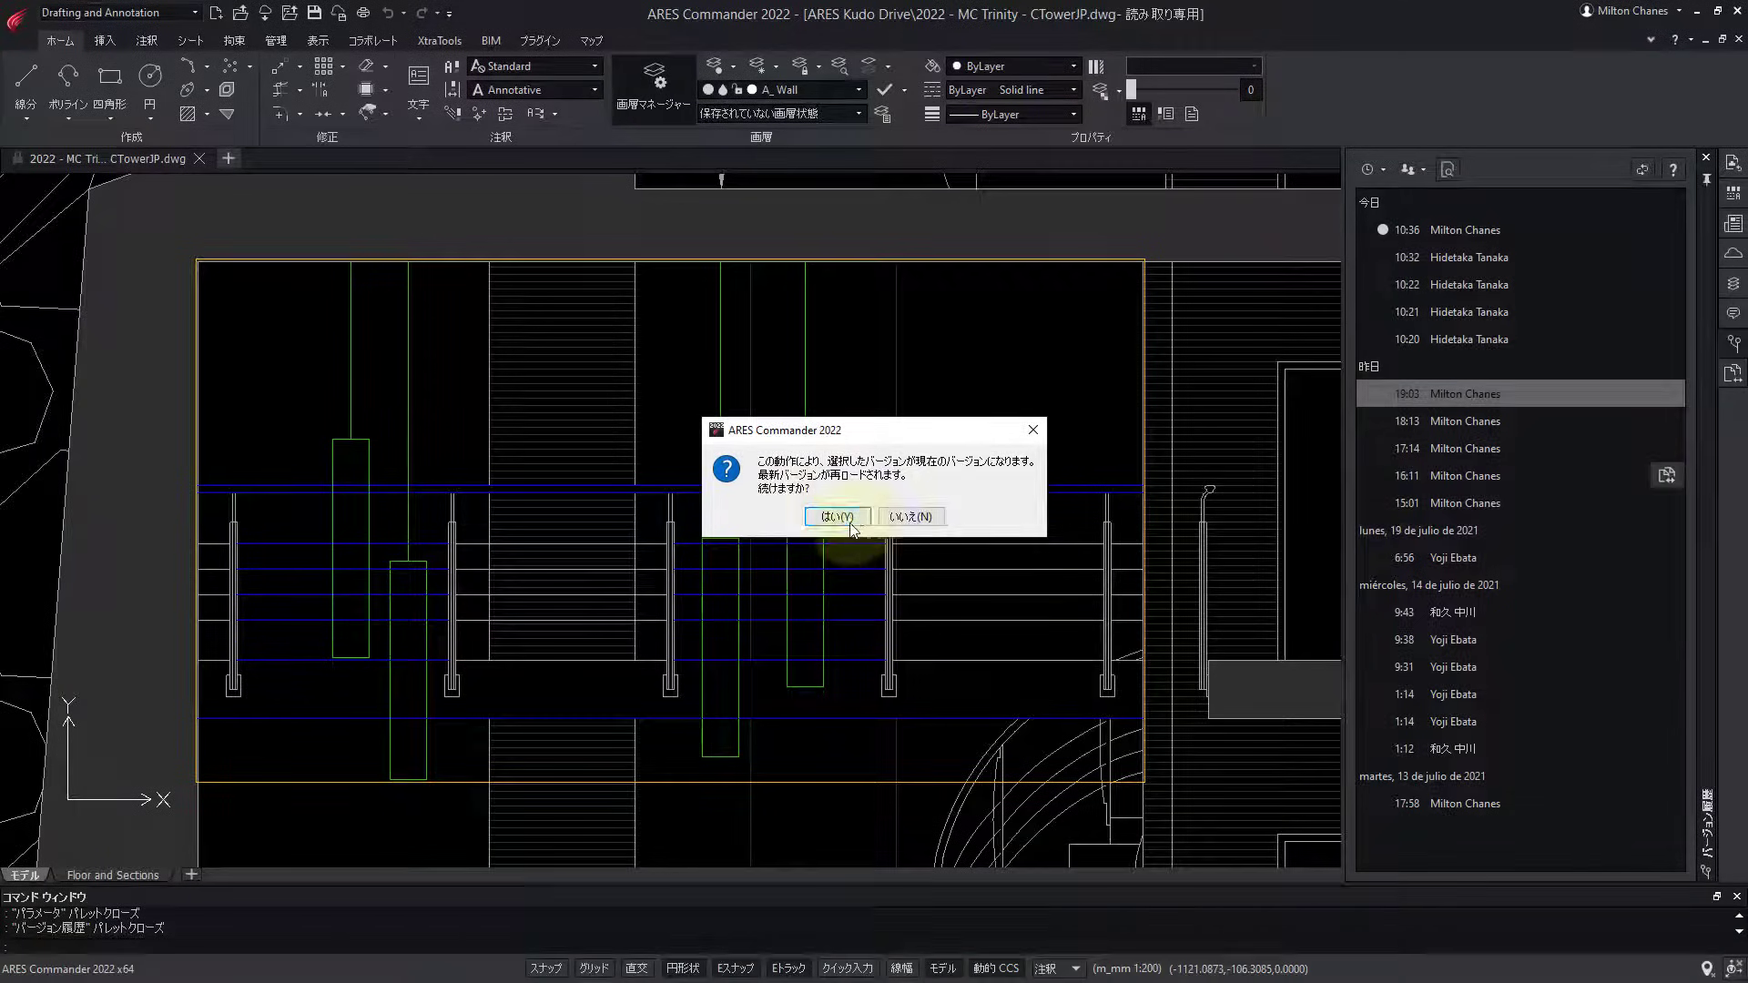
click(836, 516)
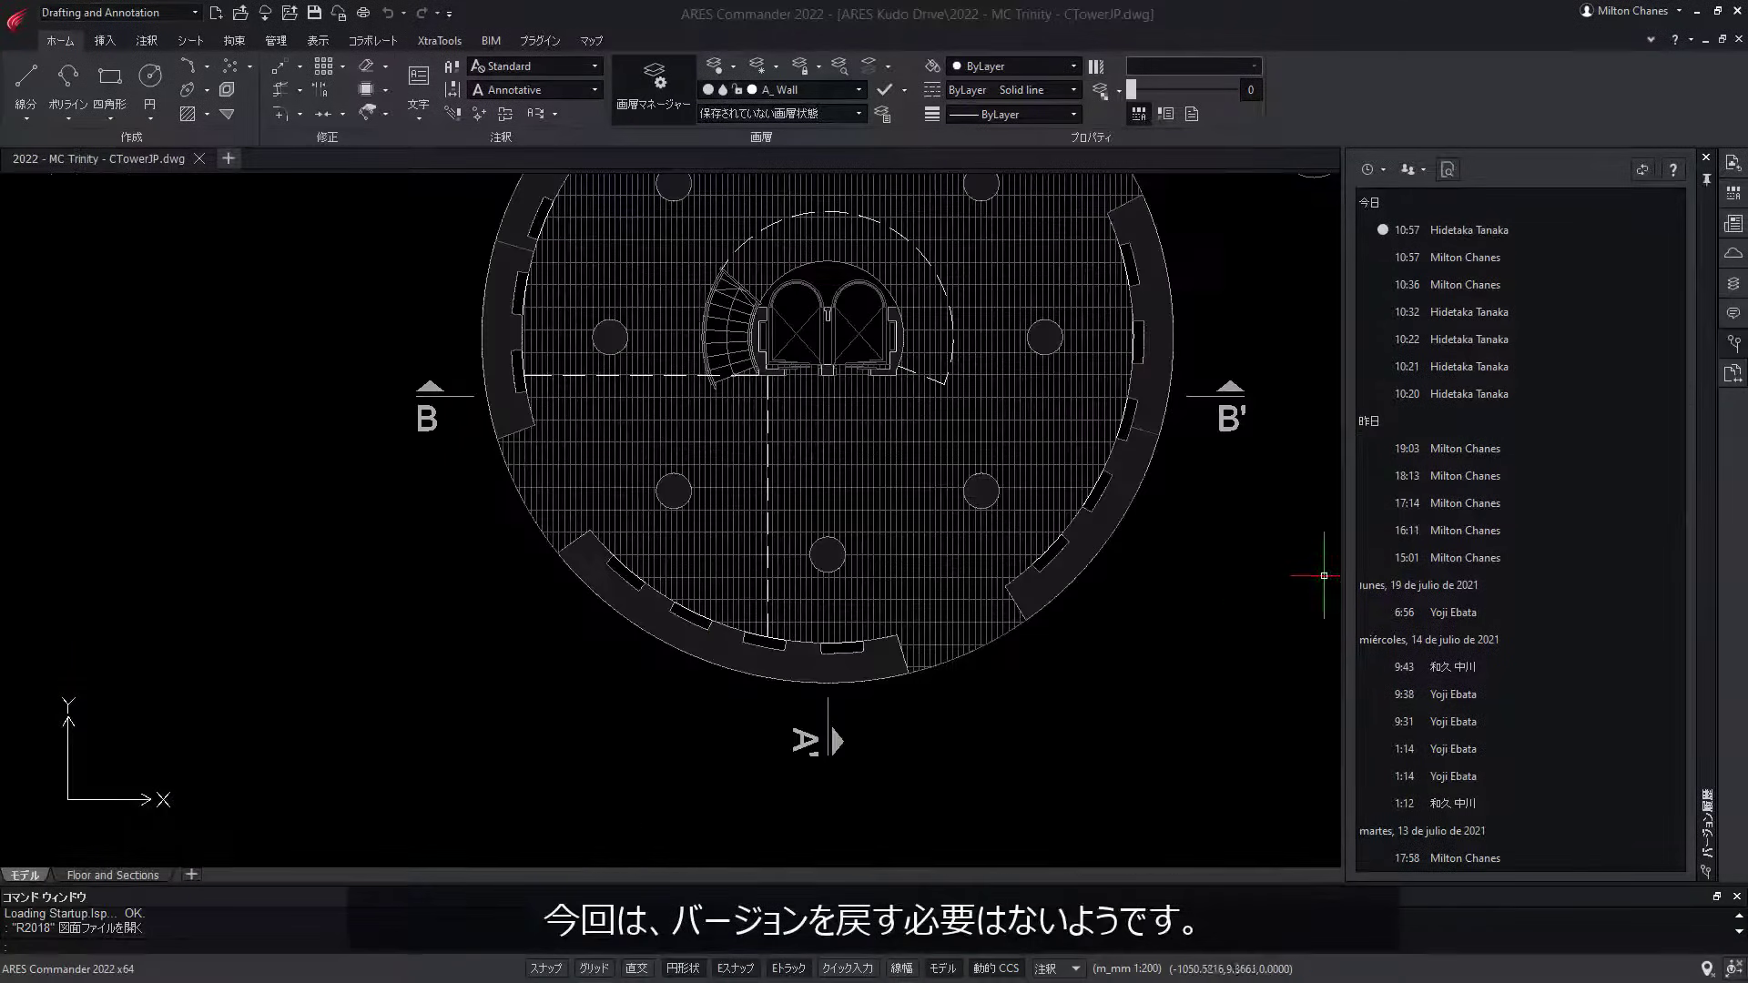
Place a 承認済み approval stamp on the floor plan from the Comments and Markup tools.
click(1733, 314)
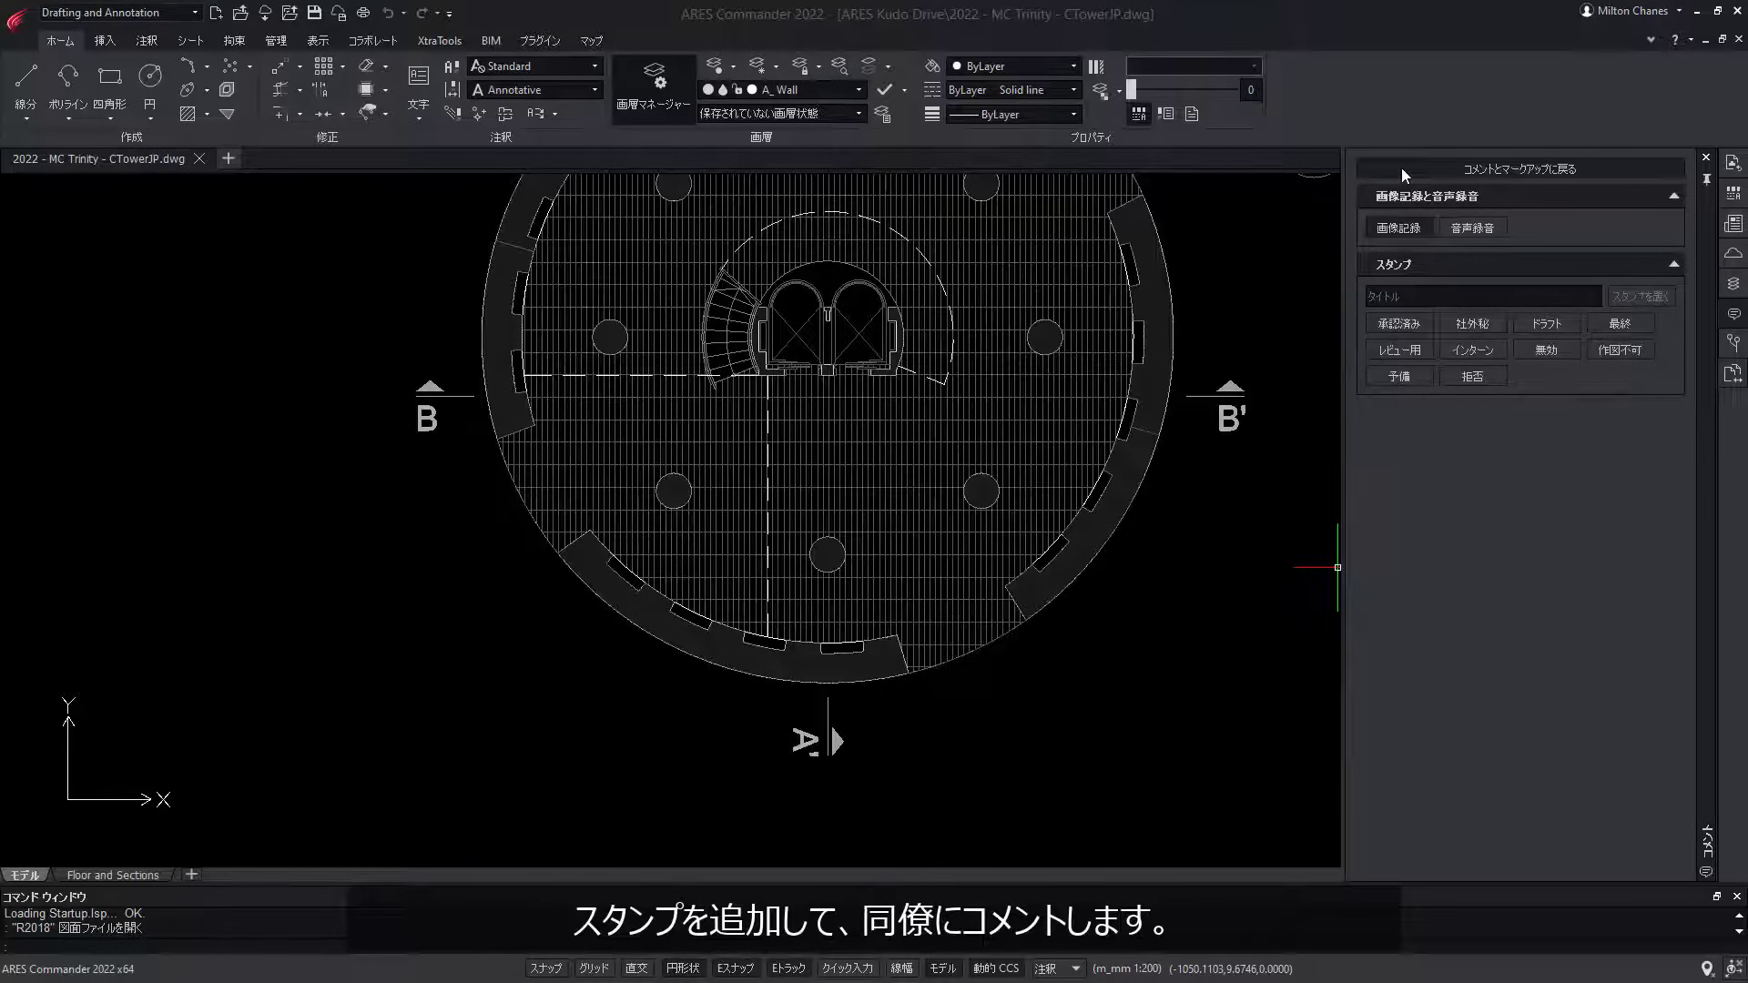
click(1399, 323)
click(1030, 731)
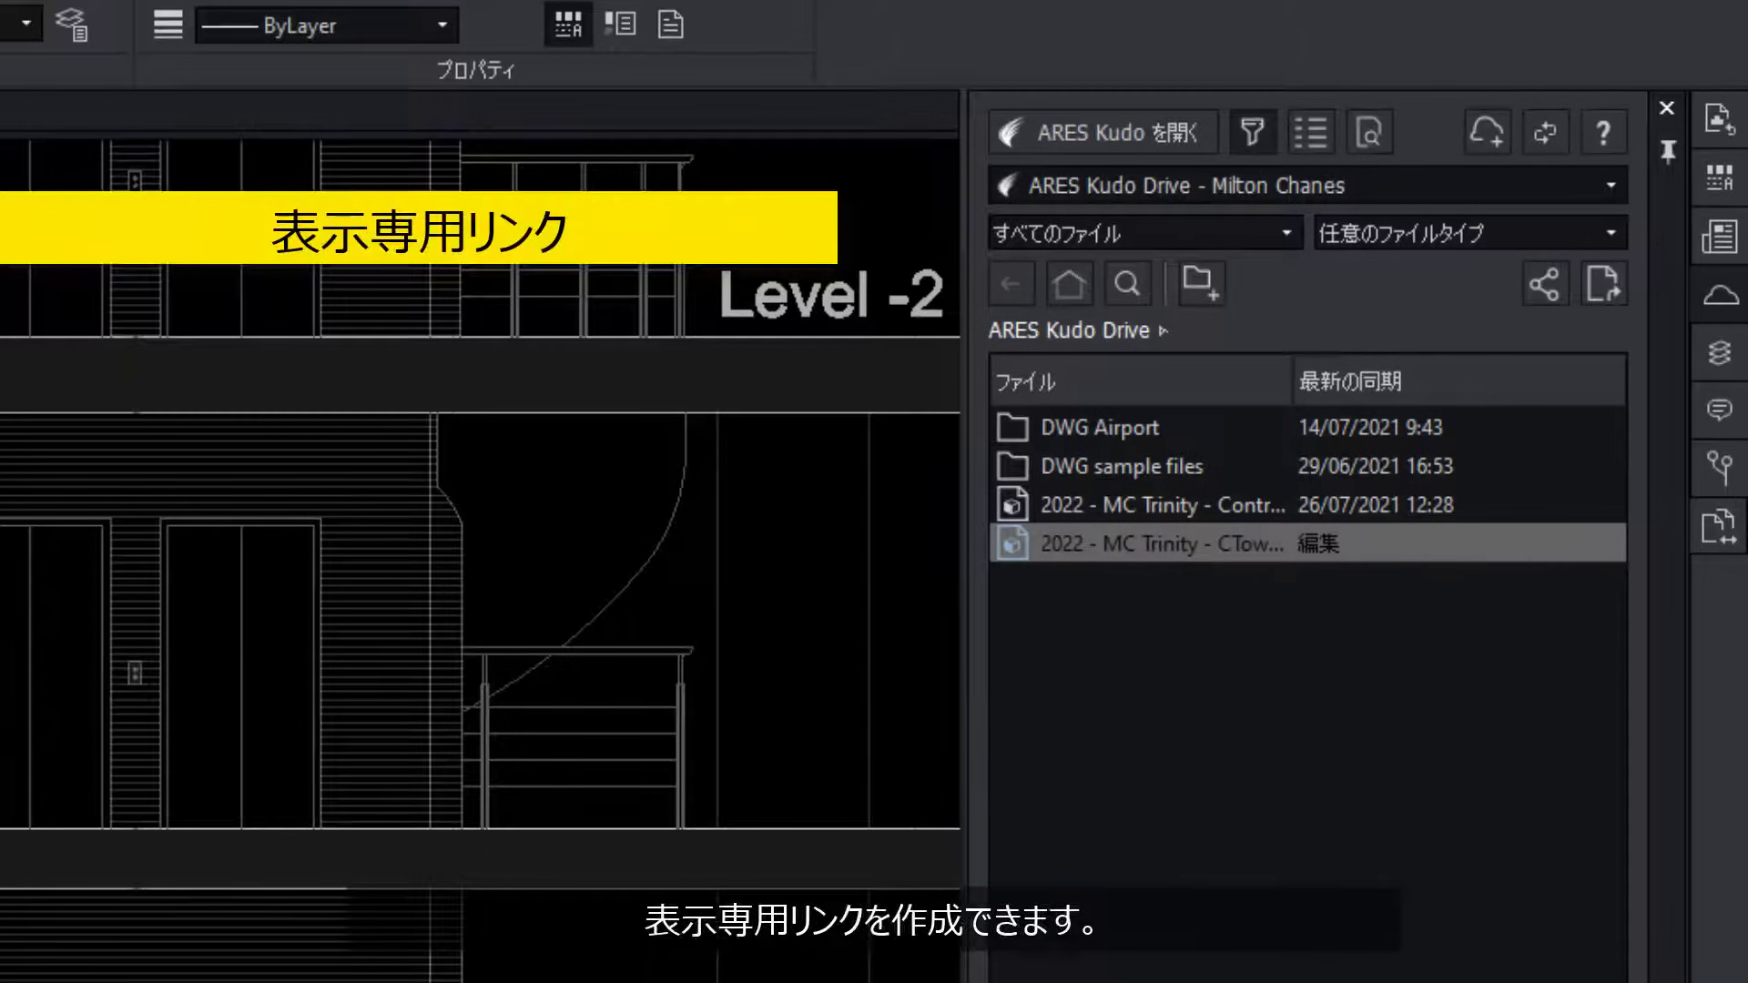
Copy a view-only share link for the CTowerJP drawing from its 共有オプション.
right_click(1156, 544)
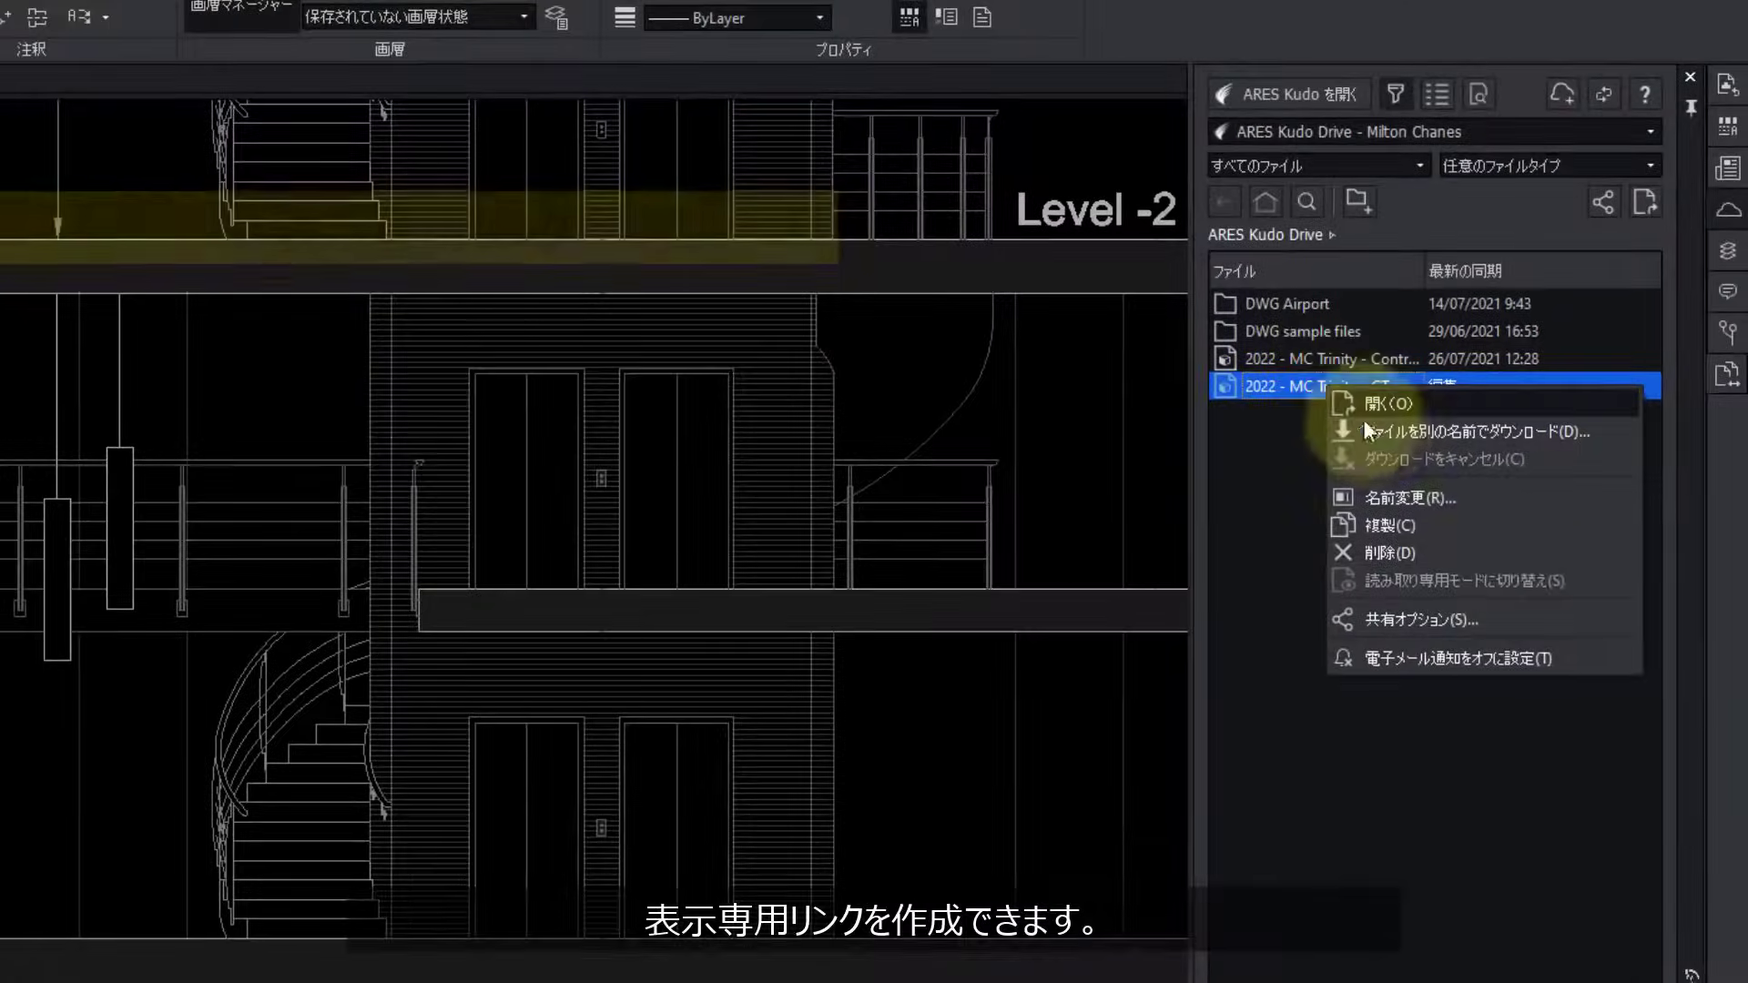
click(1532, 612)
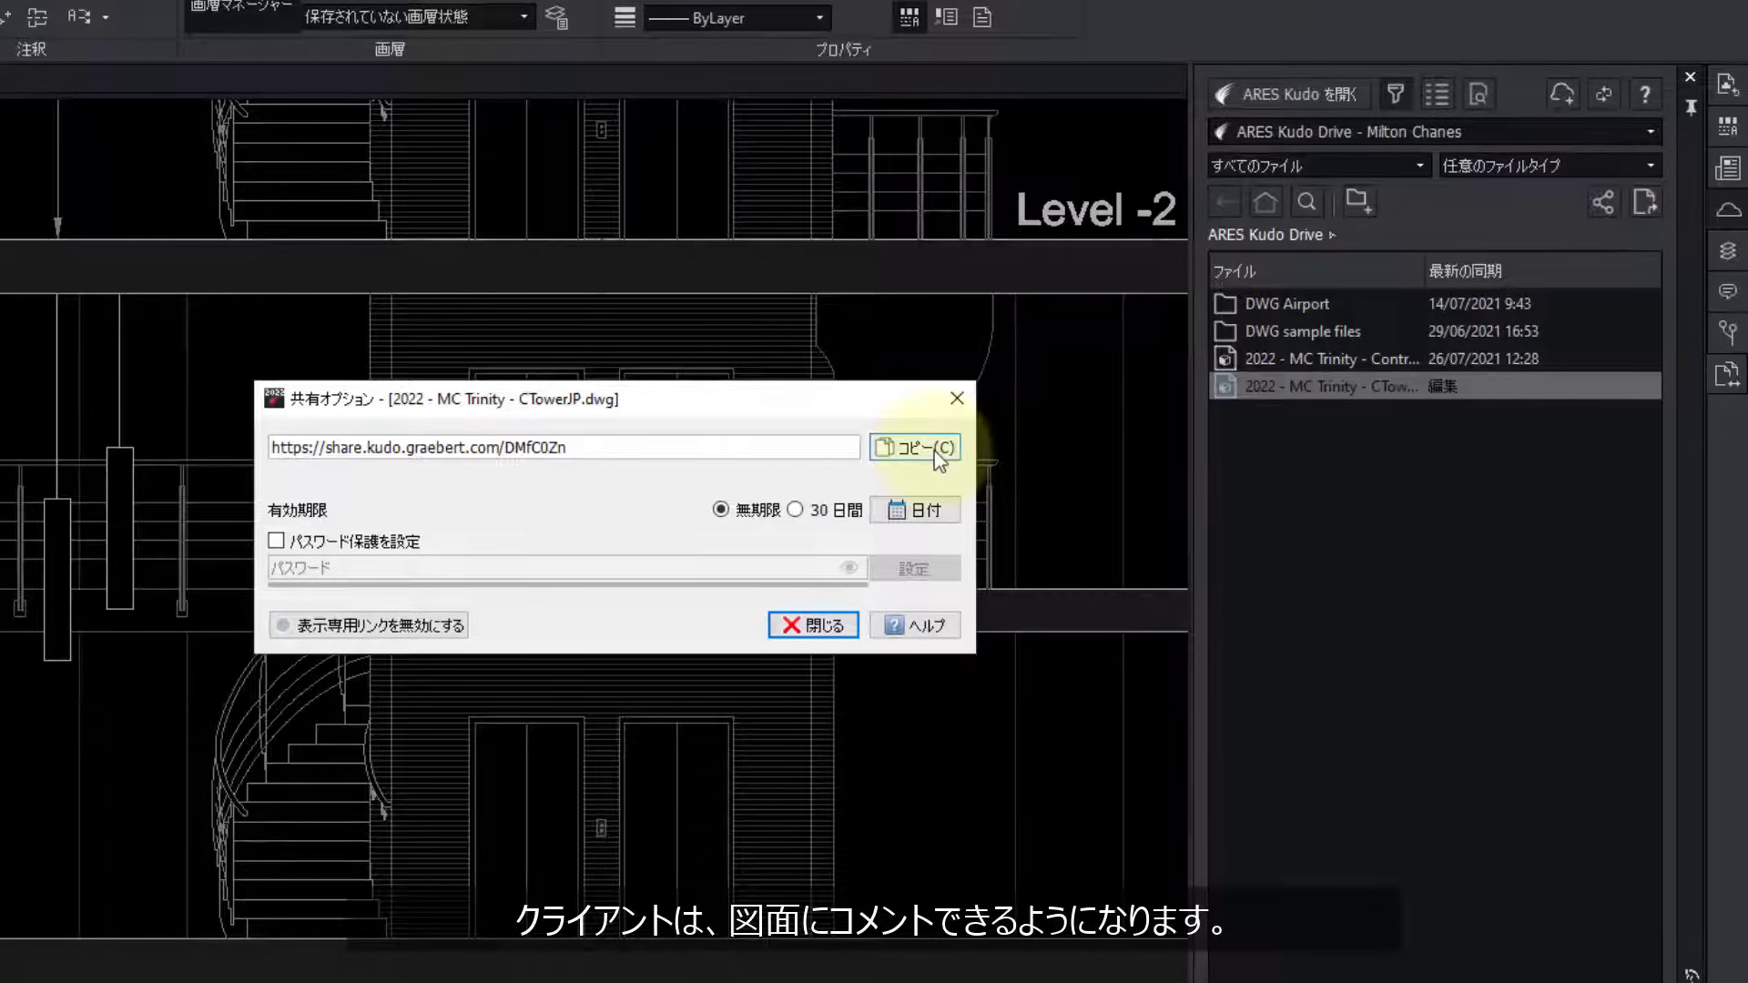
click(940, 460)
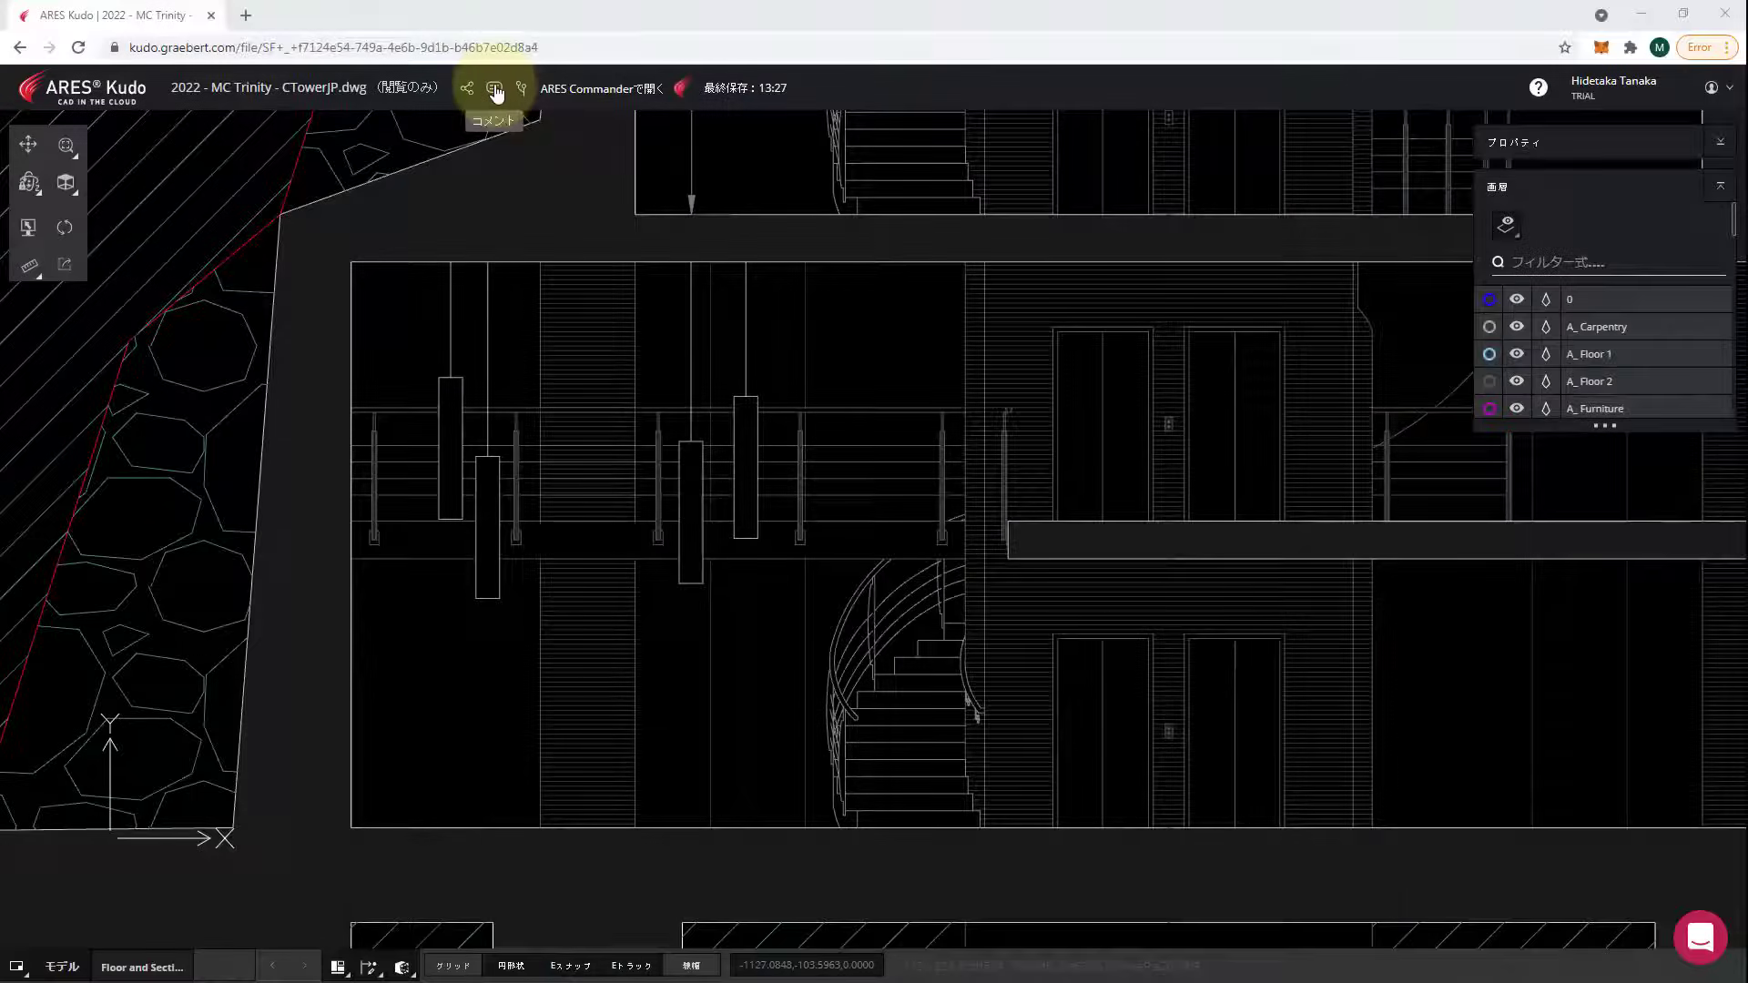
click(494, 91)
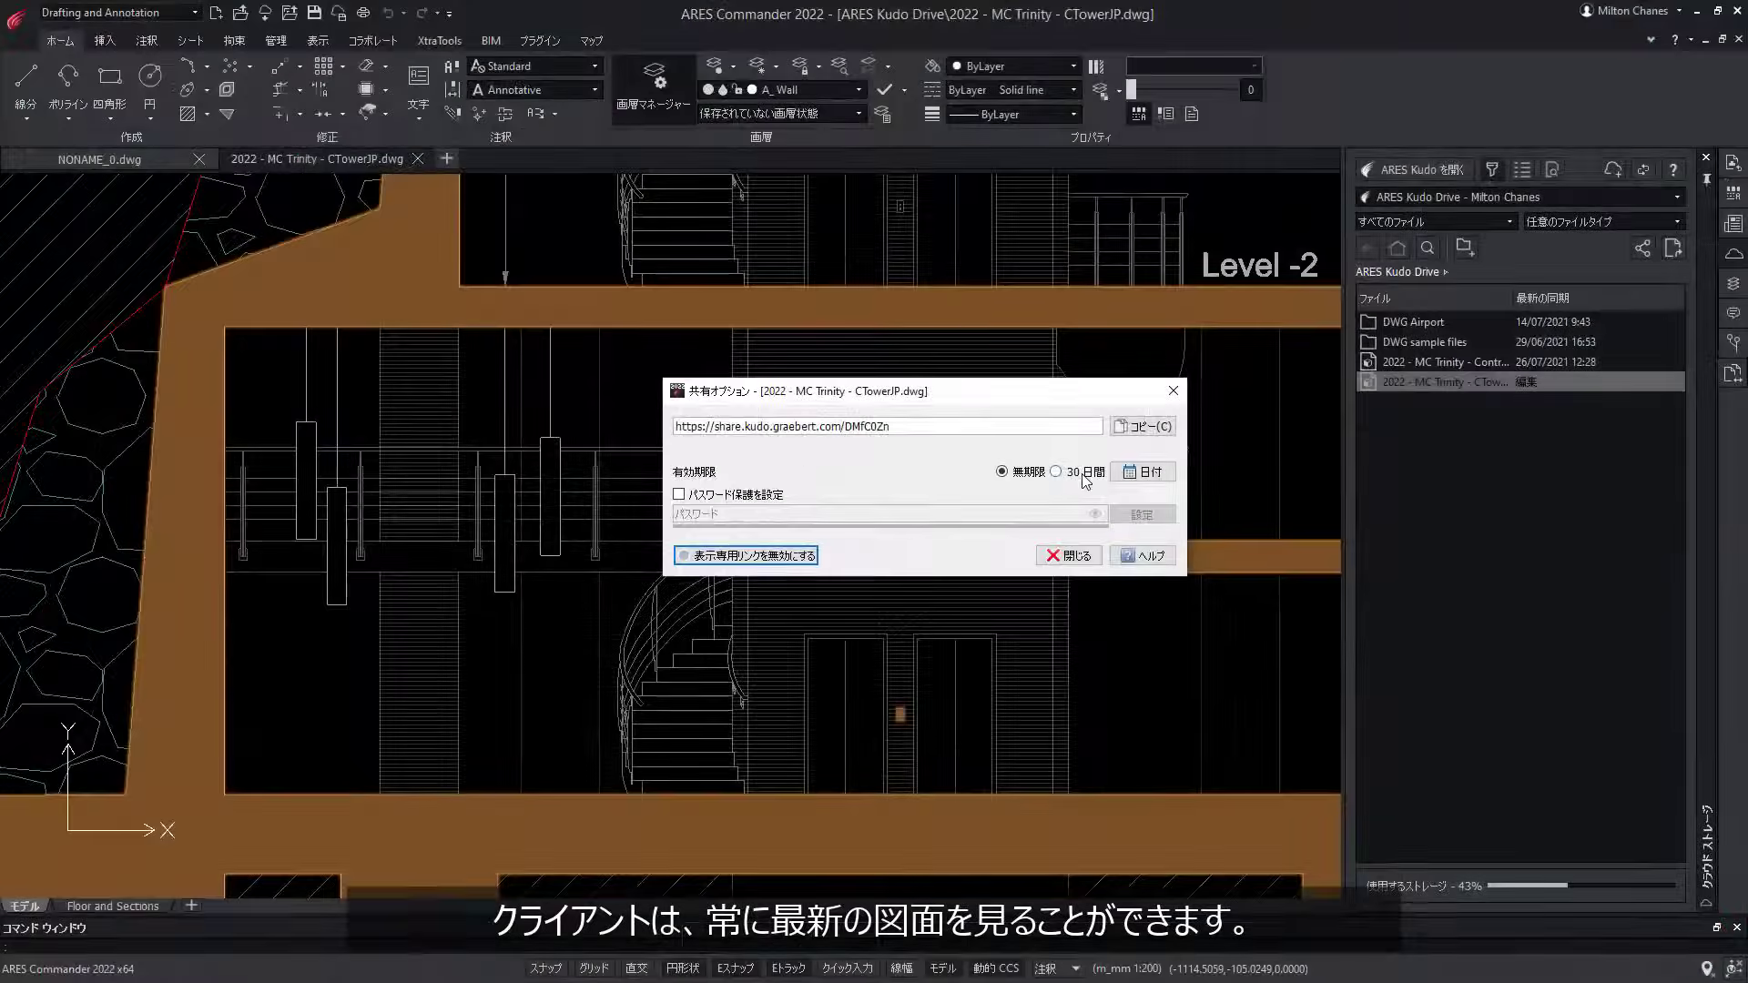
Set the share link to expire on 12.8.2021 and protect it with a password.
click(1143, 472)
click(1071, 550)
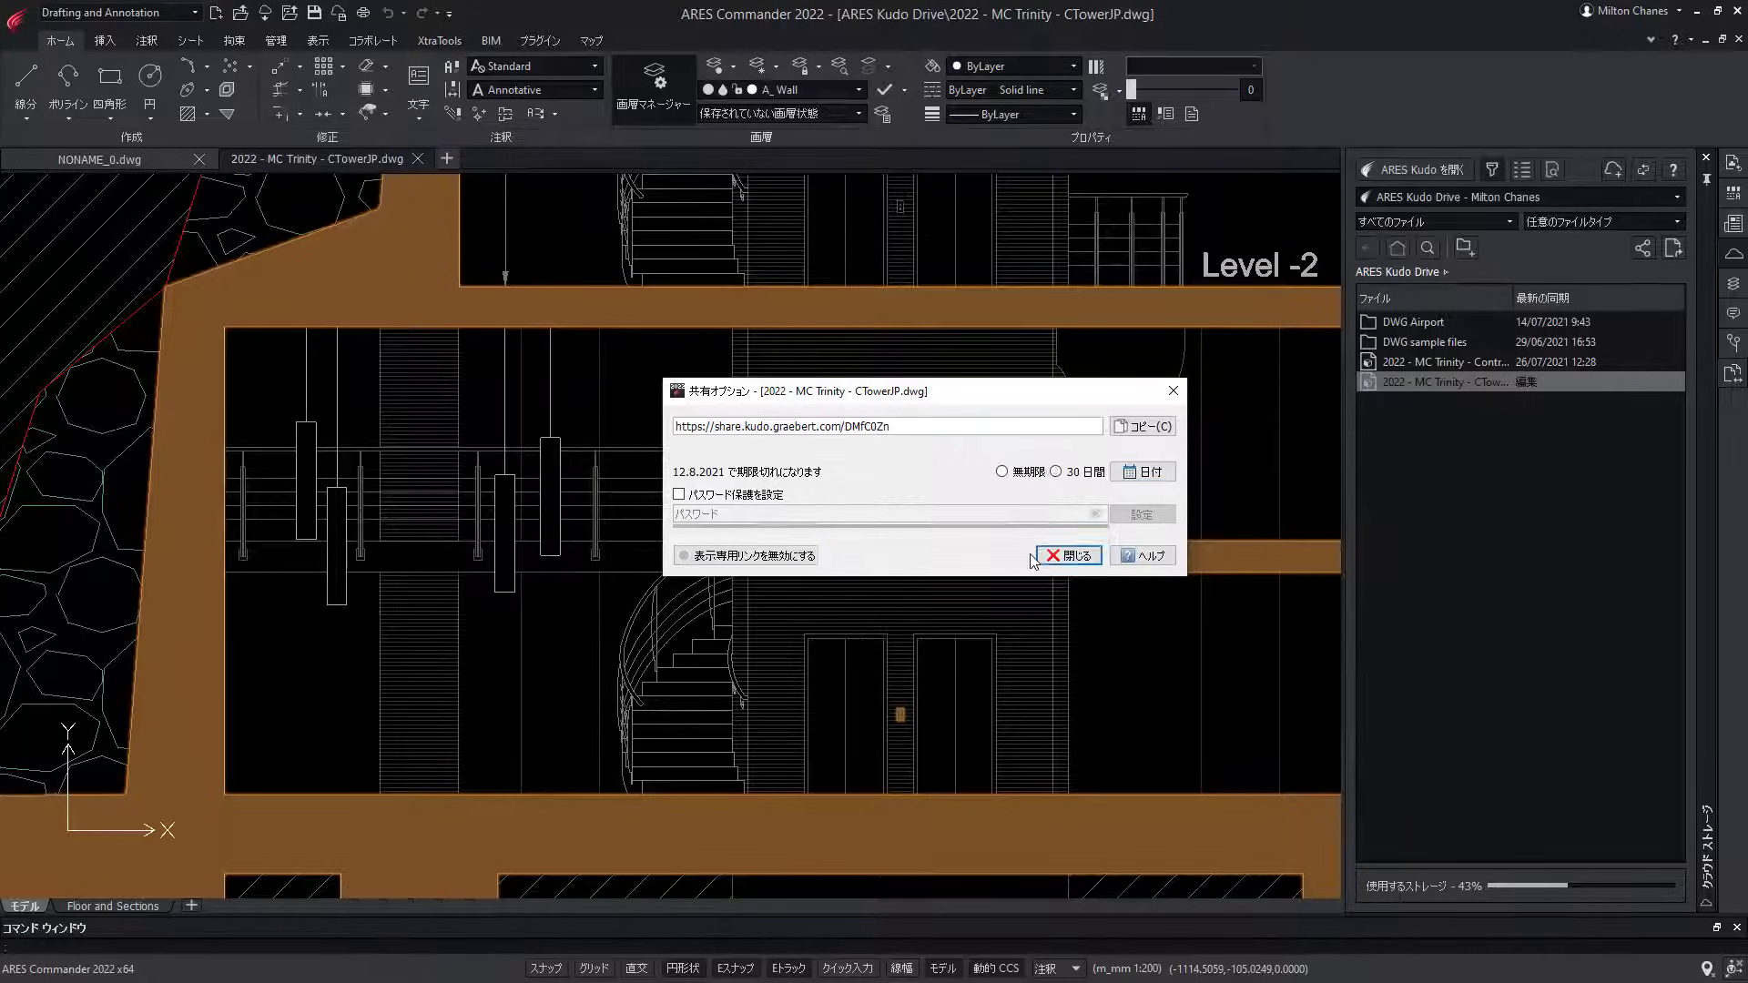
click(678, 494)
click(717, 516)
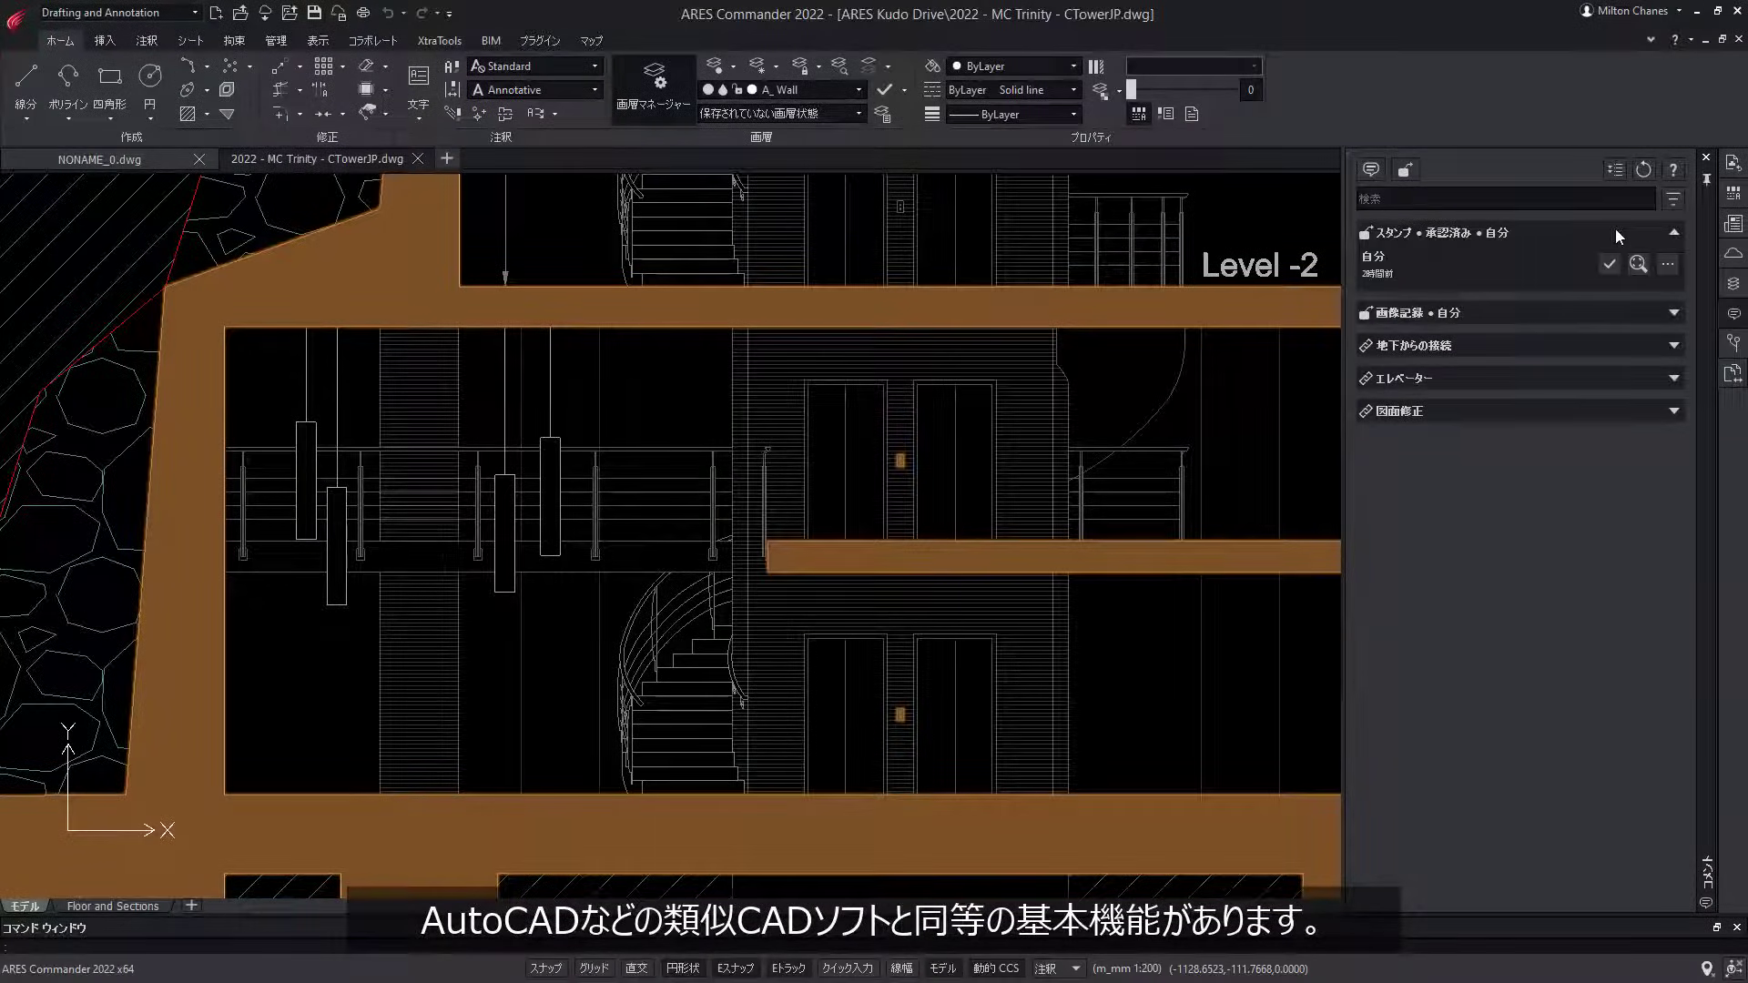
Resolve the approval stamp and the 地下からの接続 comment thread.
click(1608, 265)
click(1667, 306)
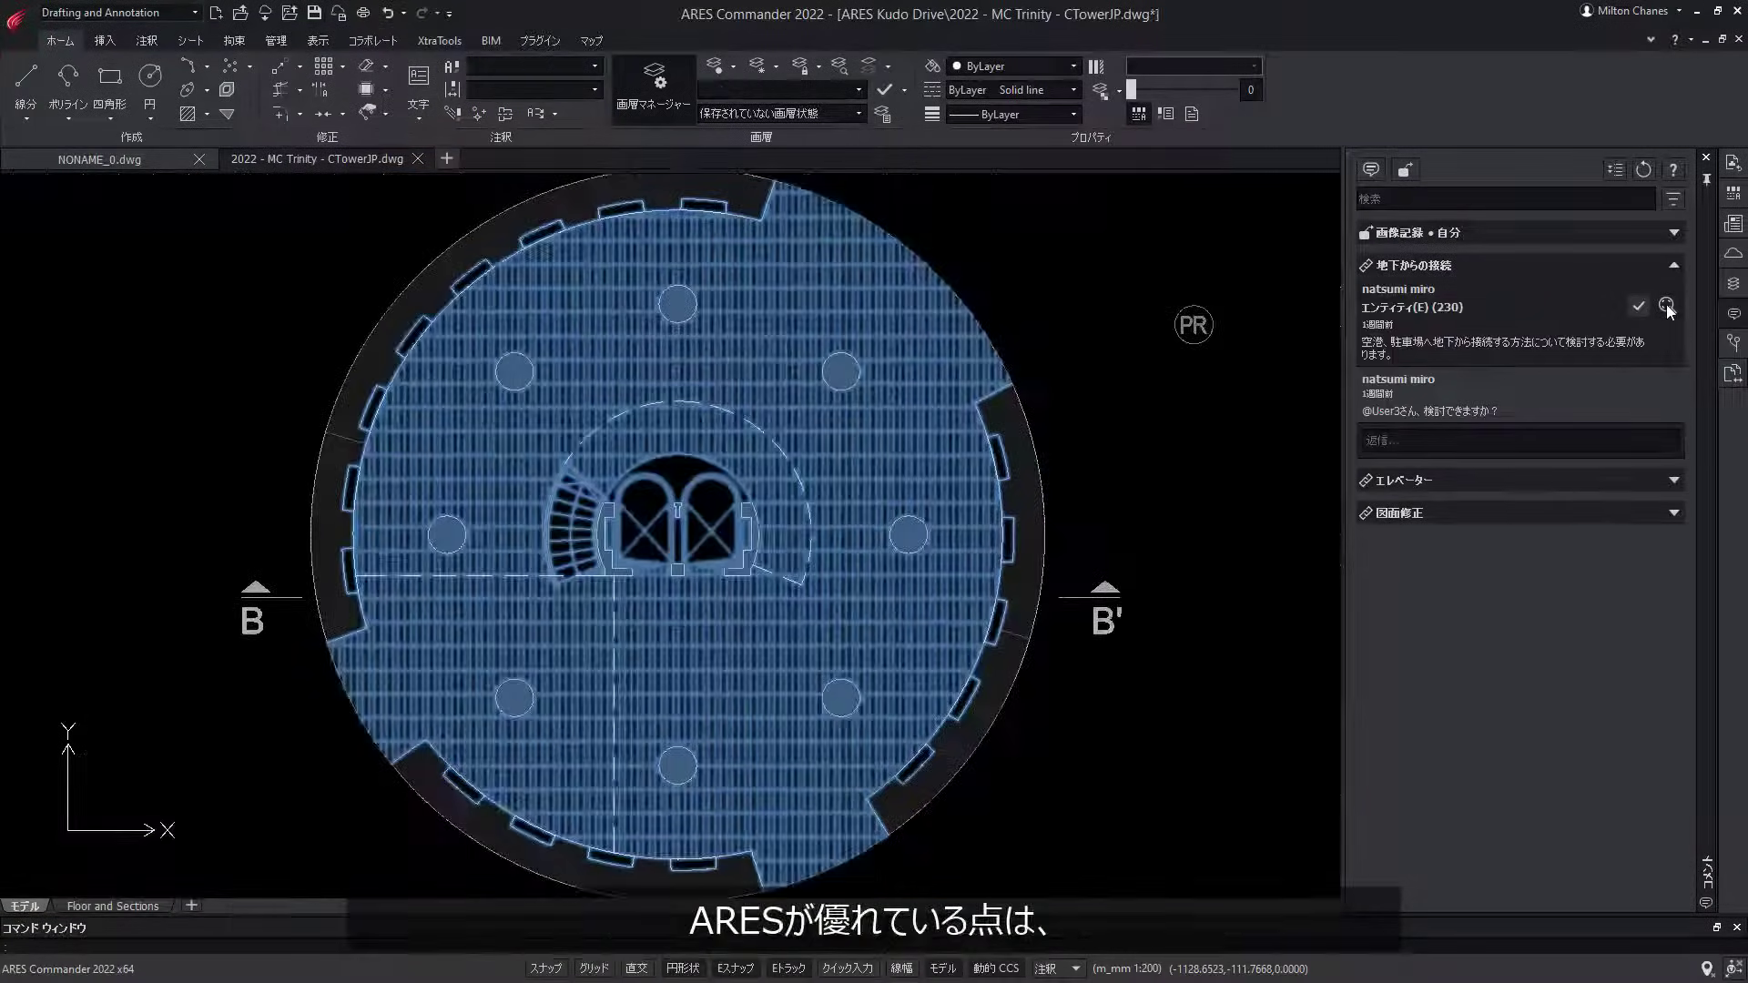
click(1638, 308)
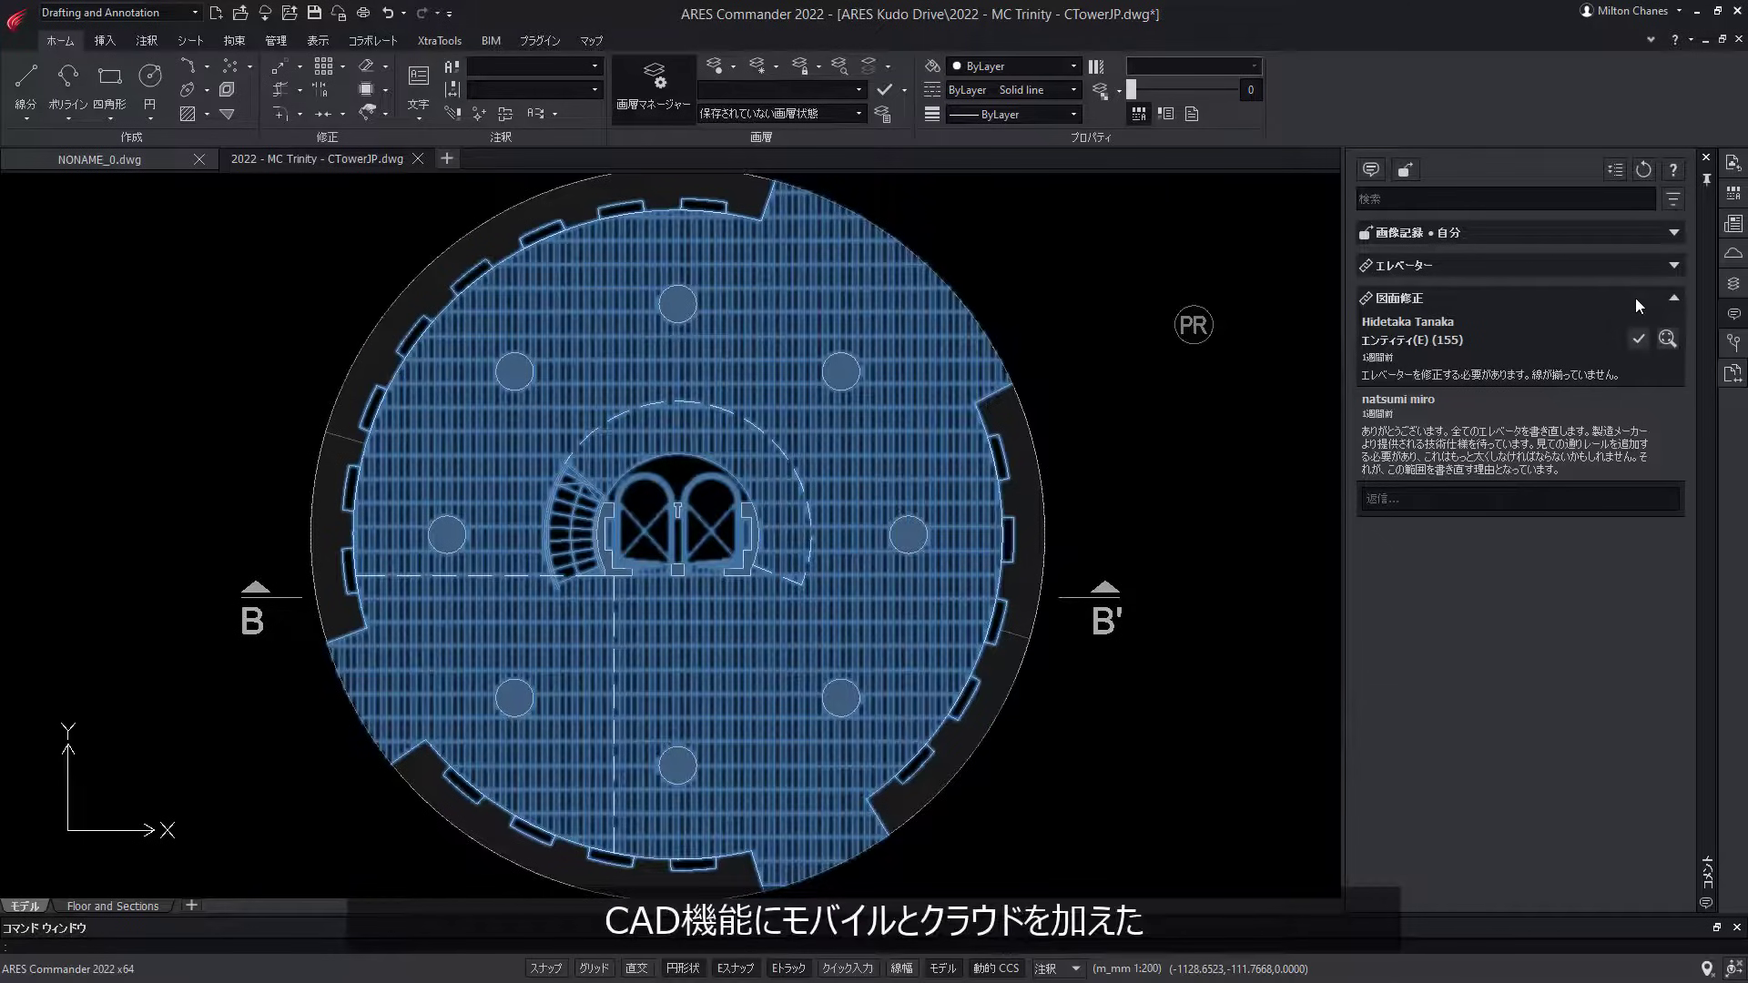
click(1643, 233)
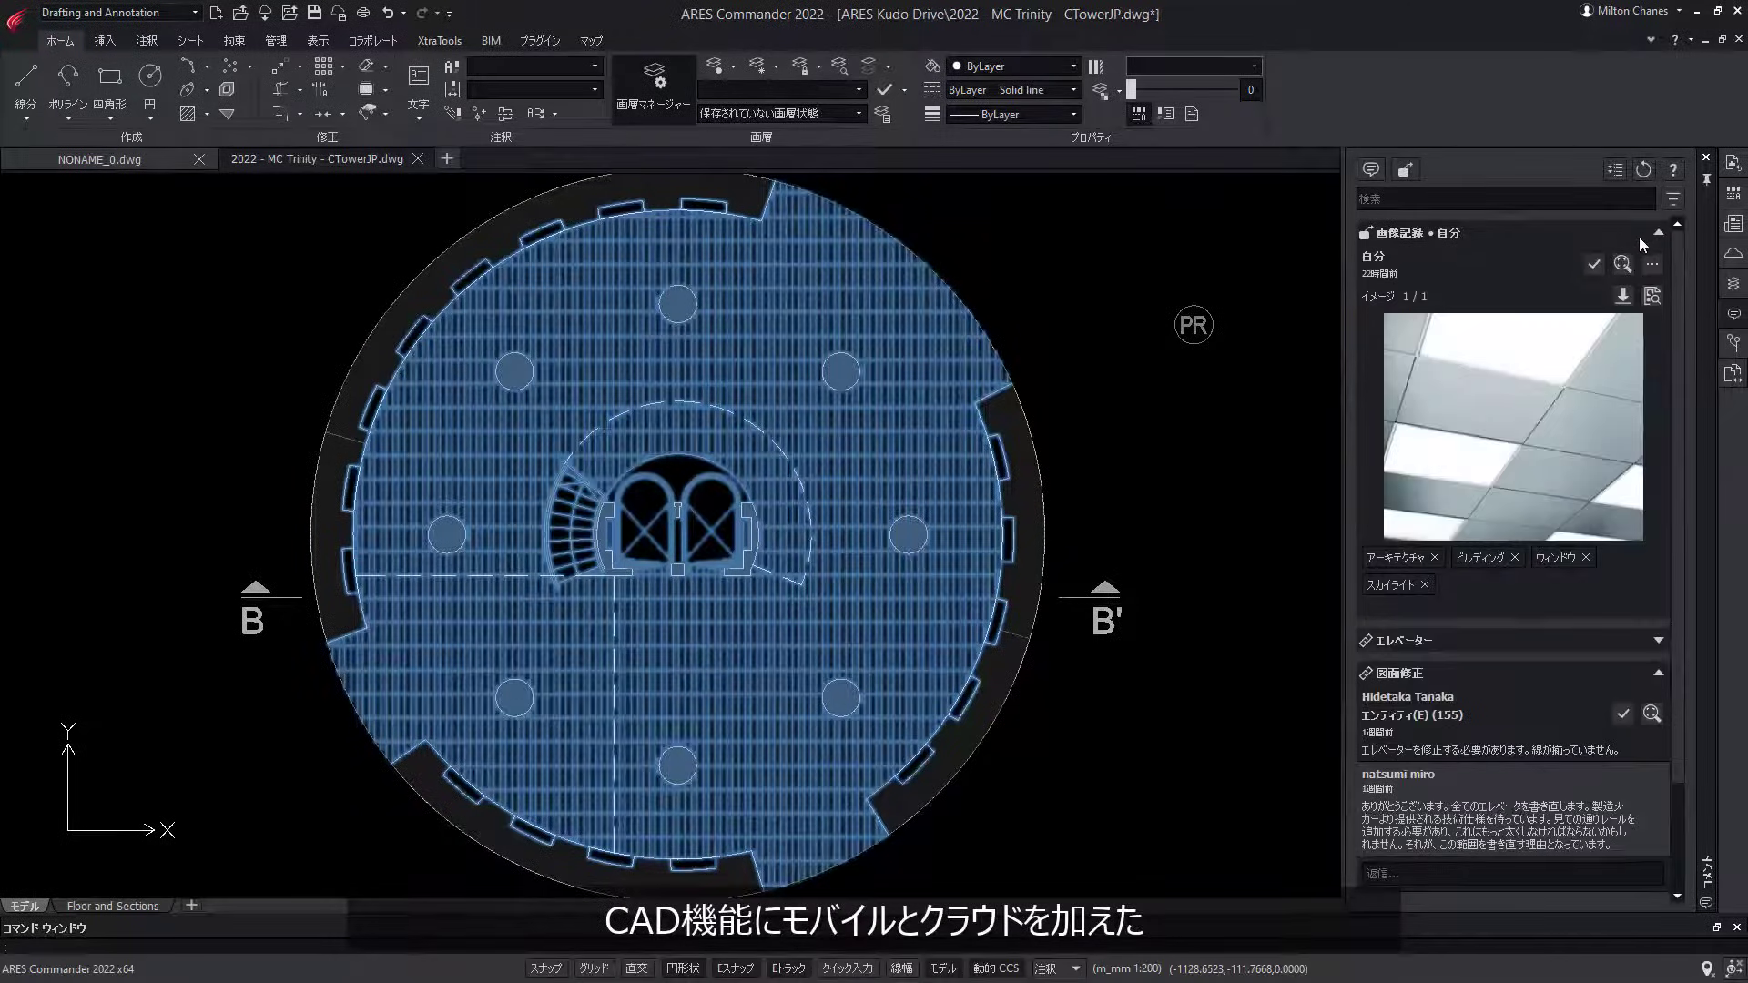
click(1594, 234)
Resolve the 家具 comment thread, hide resolved comments, and switch to the Floor and Sections layout.
click(1673, 199)
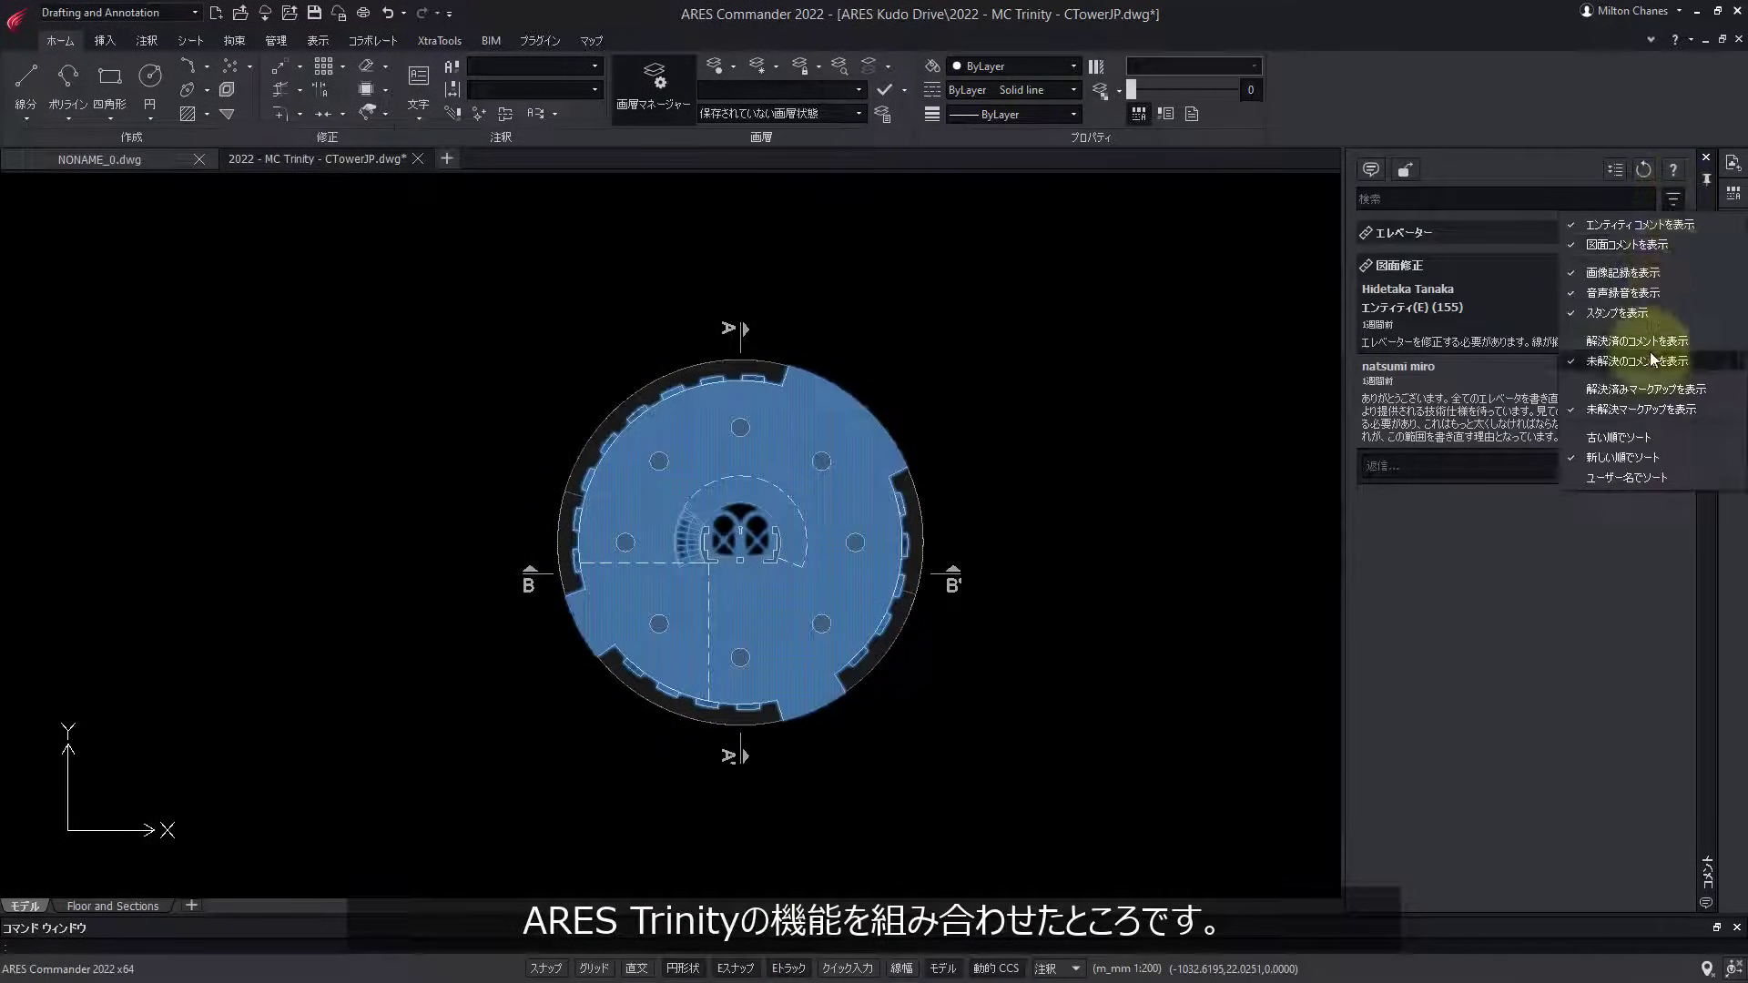
click(1650, 351)
click(1657, 481)
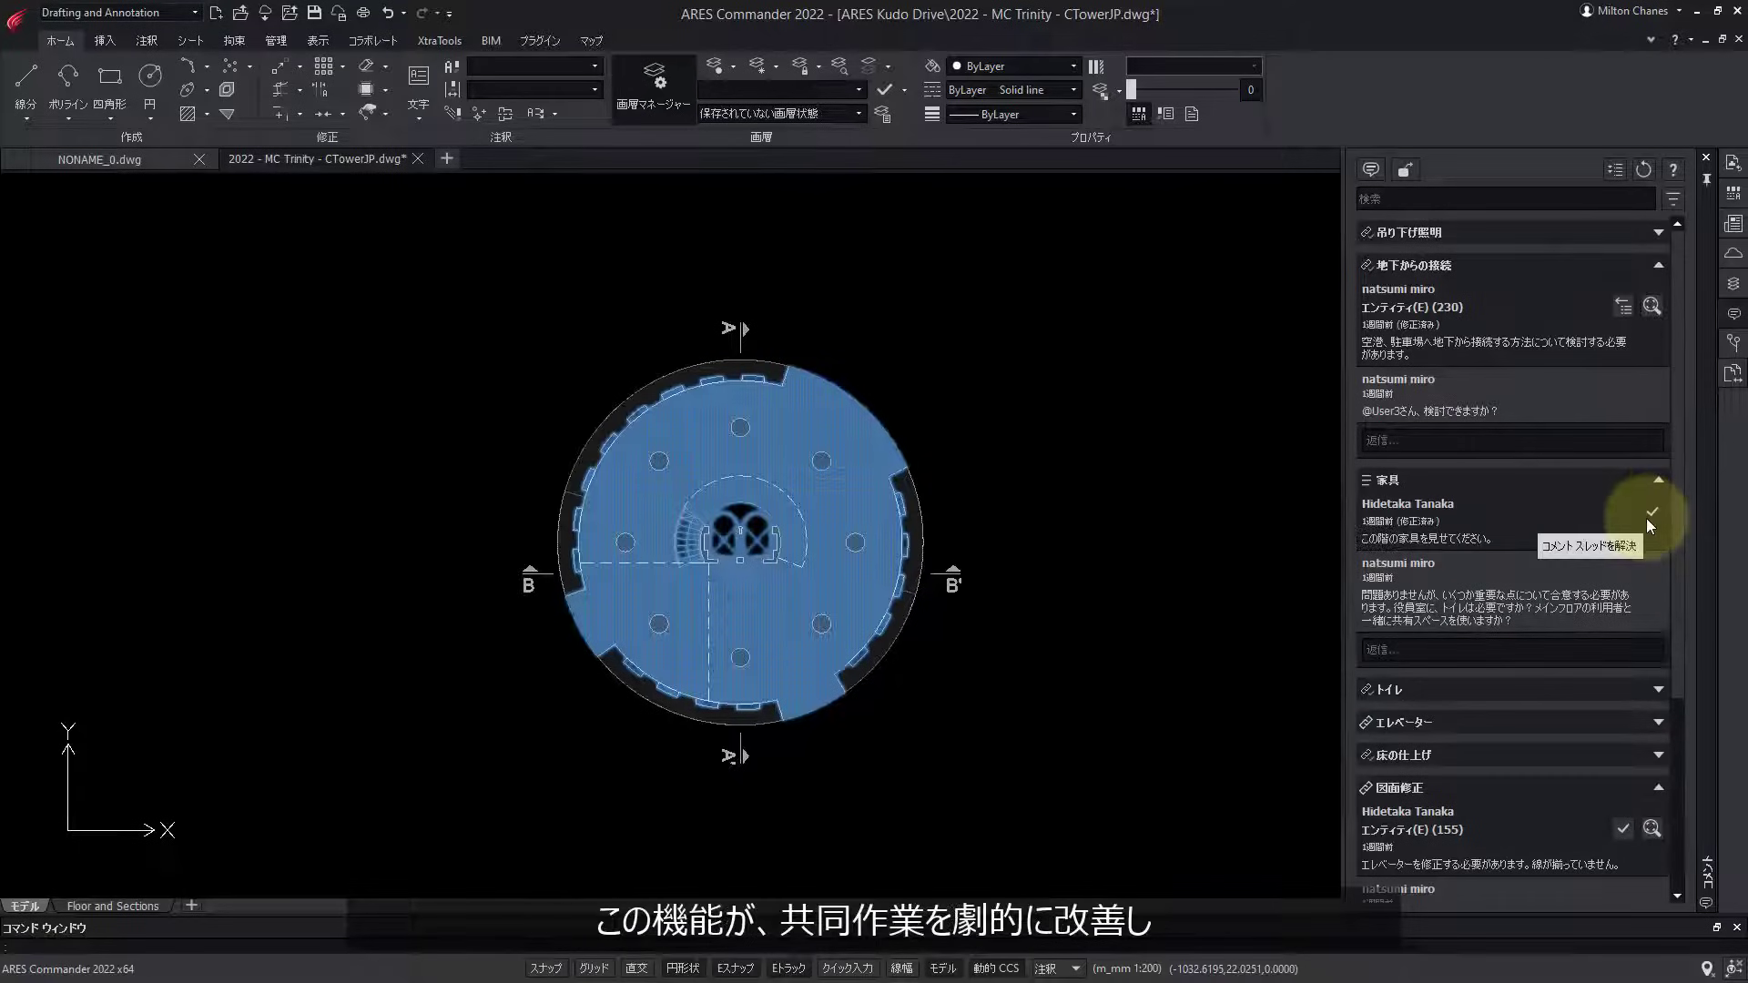
click(1674, 199)
click(1626, 362)
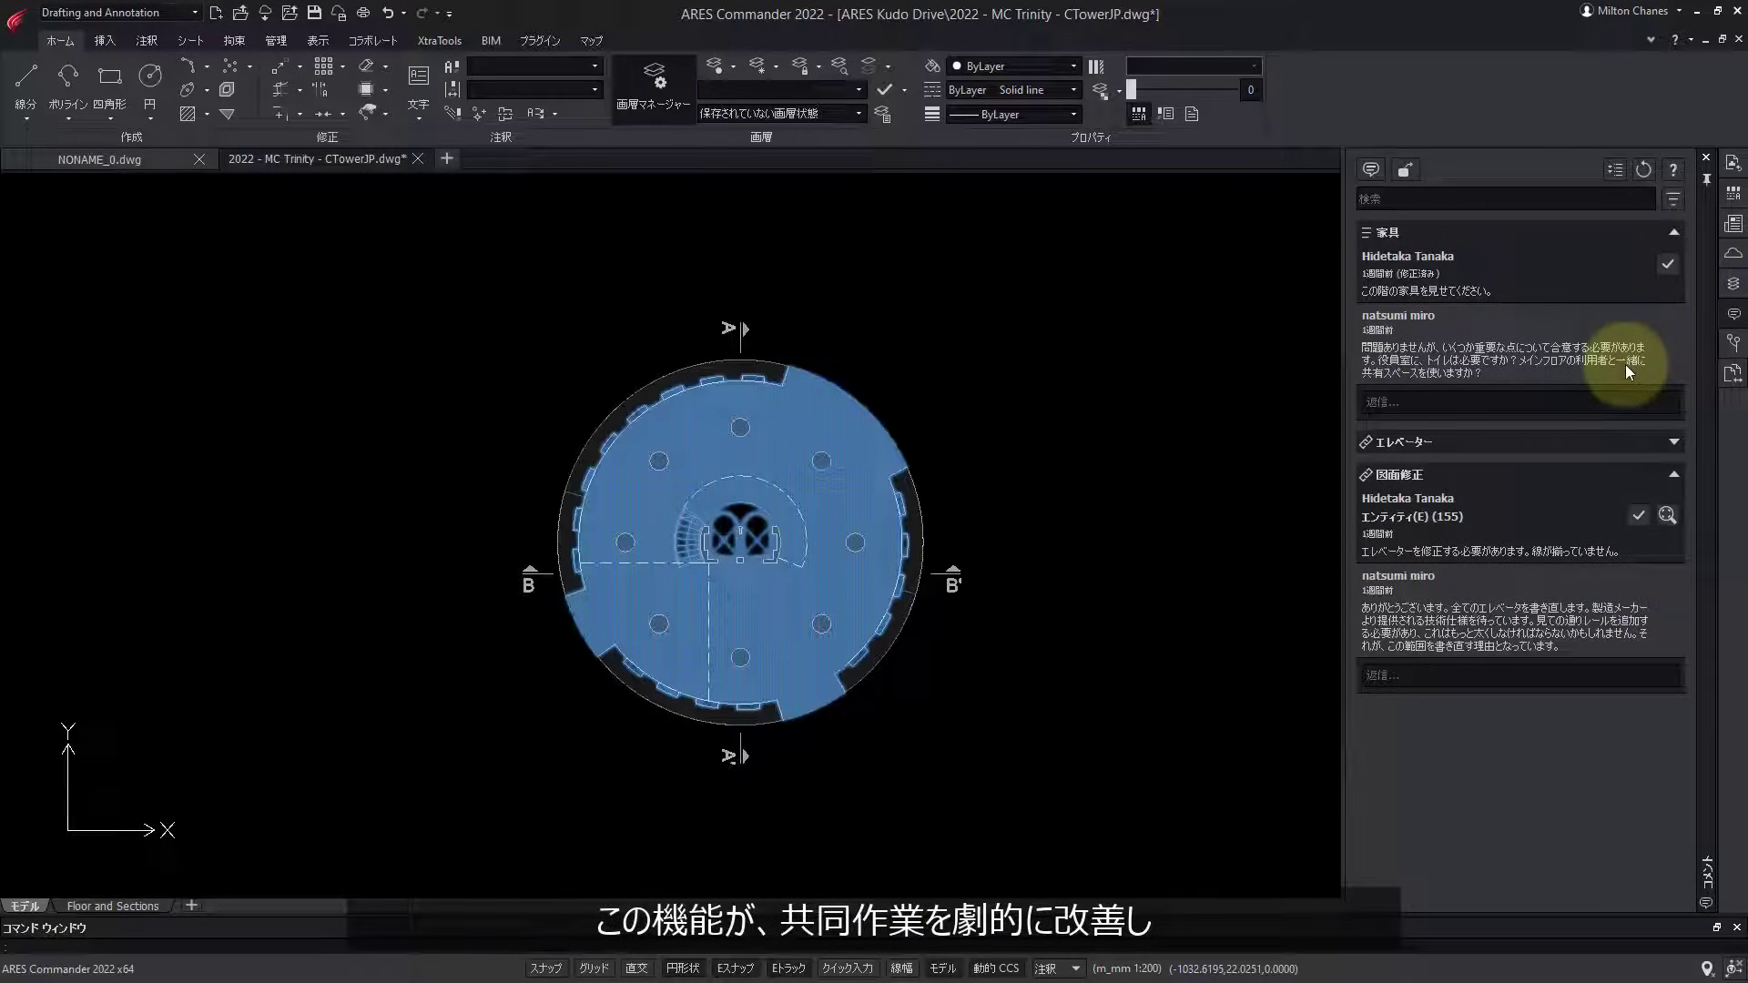
click(80, 908)
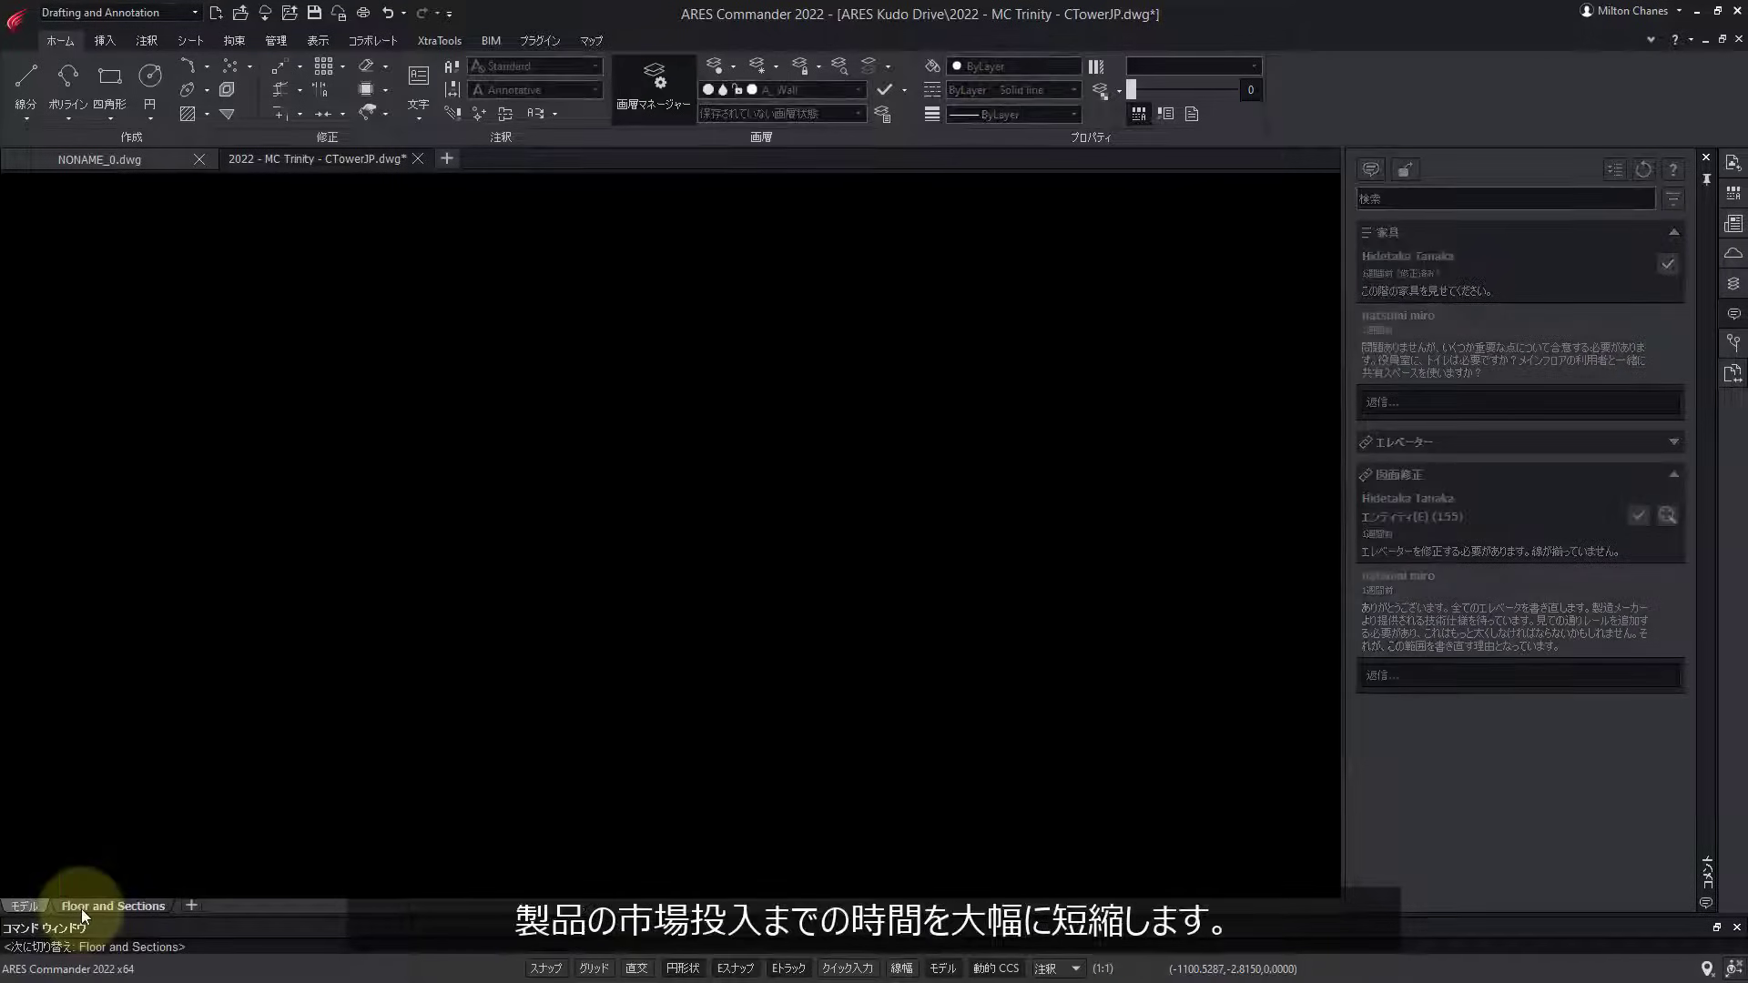